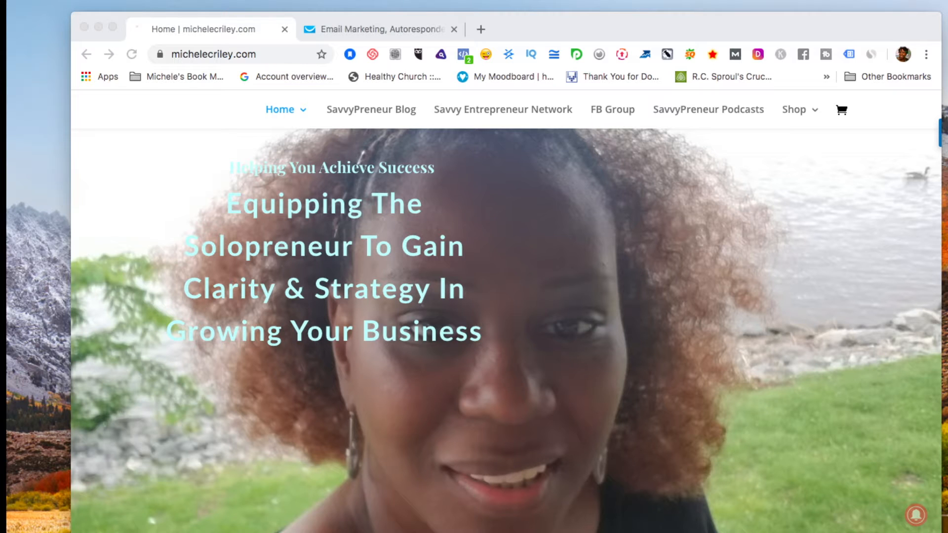
Switch to the Chrome tab with the GetResponse dashboard, leaving the michelecriley.com page behind.
{"action": "left_click", "coordinate": [377, 34]}
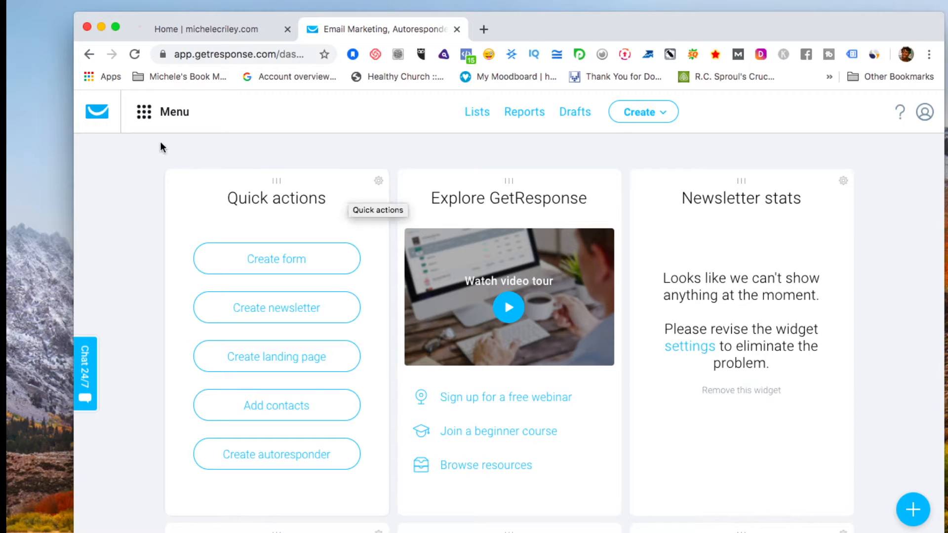
Open Files and images, cancel an Add files upload, and browse the Main folder's images.
{"action": "left_click", "coordinate": [143, 114]}
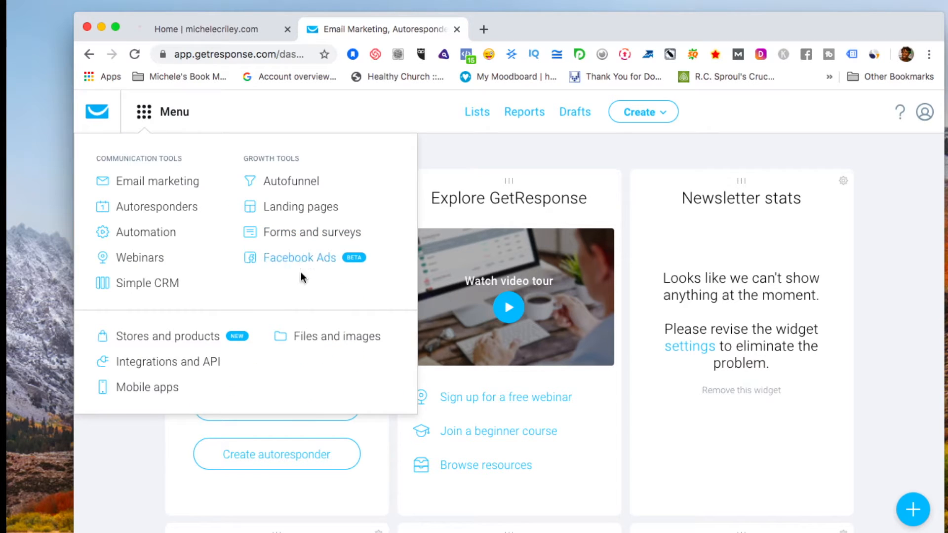
{"action": "left_click", "coordinate": [350, 340]}
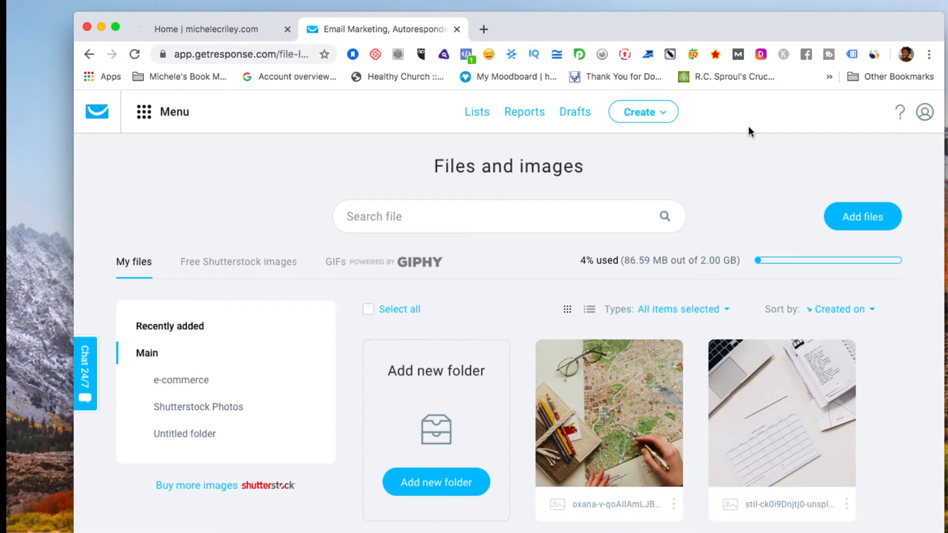
{"action": "left_click", "coordinate": [861, 221]}
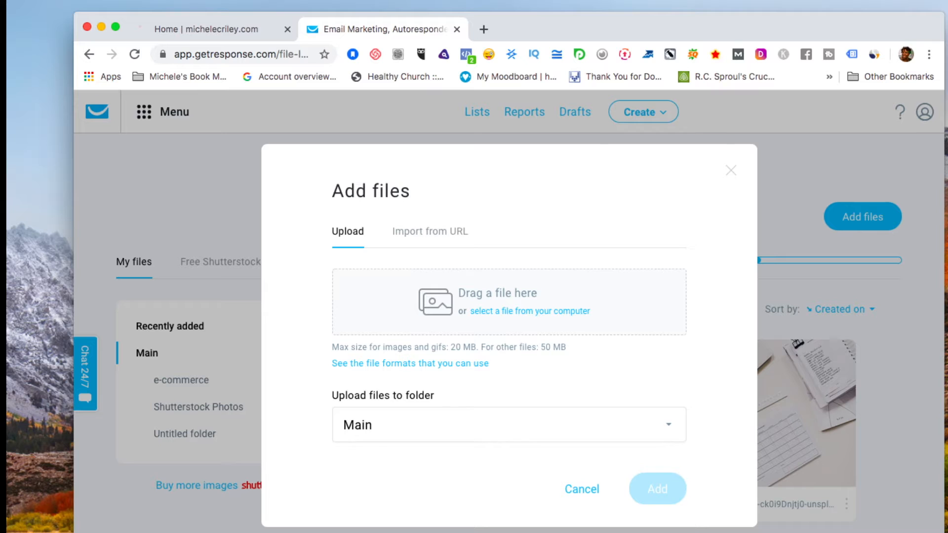
{"action": "left_click_drag", "start_coordinate": [677, 328], "coordinate": [947, 233]}
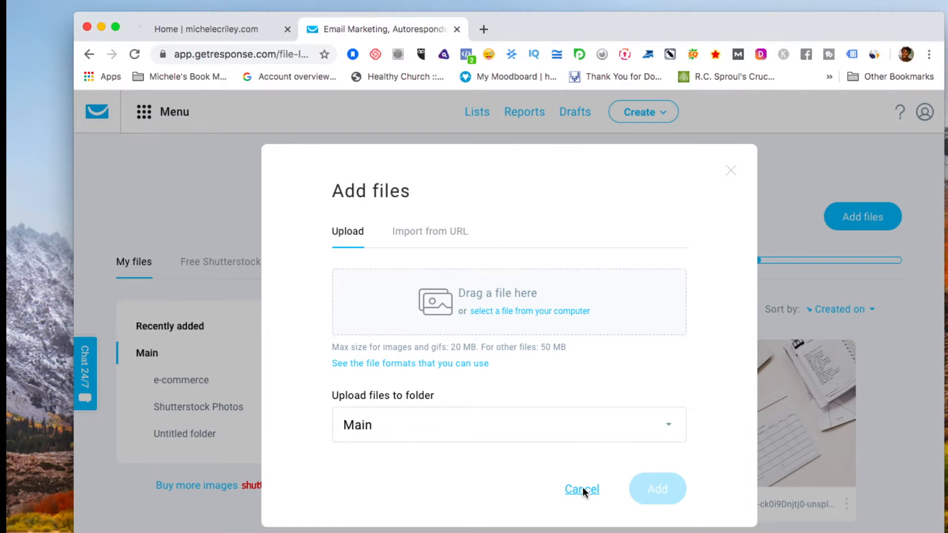
{"action": "left_click", "coordinate": [582, 488]}
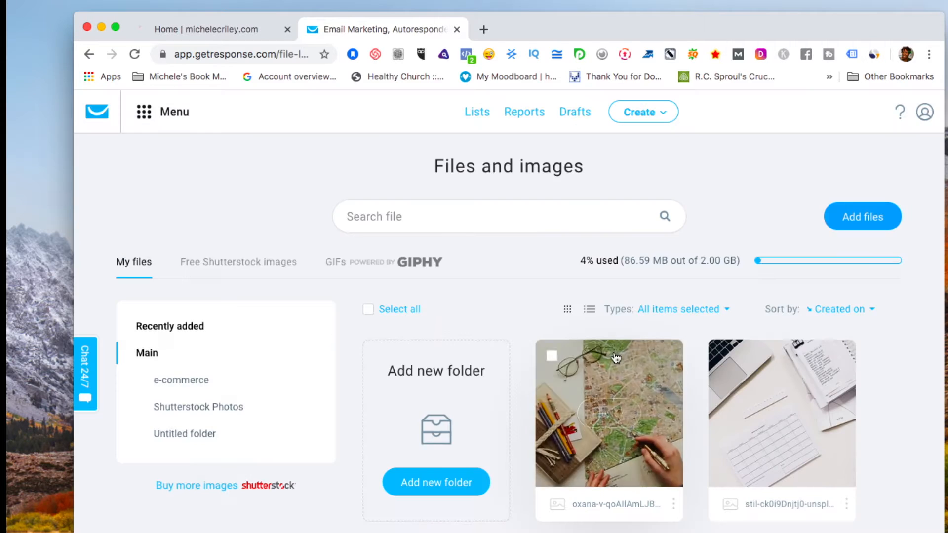
{"action": "scroll", "coordinate": [619, 274], "scroll_direction": "down", "scroll_amount": 3}
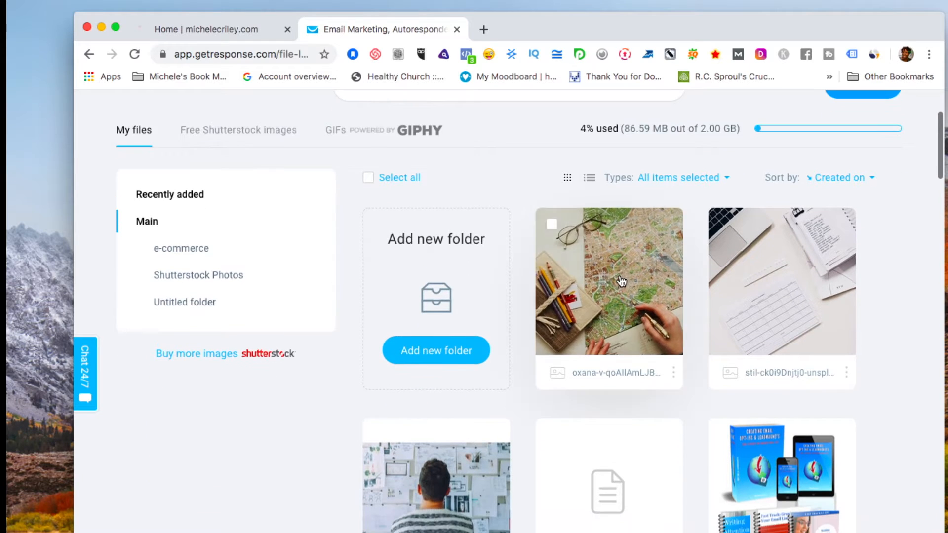
{"action": "scroll", "coordinate": [620, 278], "scroll_direction": "down", "scroll_amount": 8}
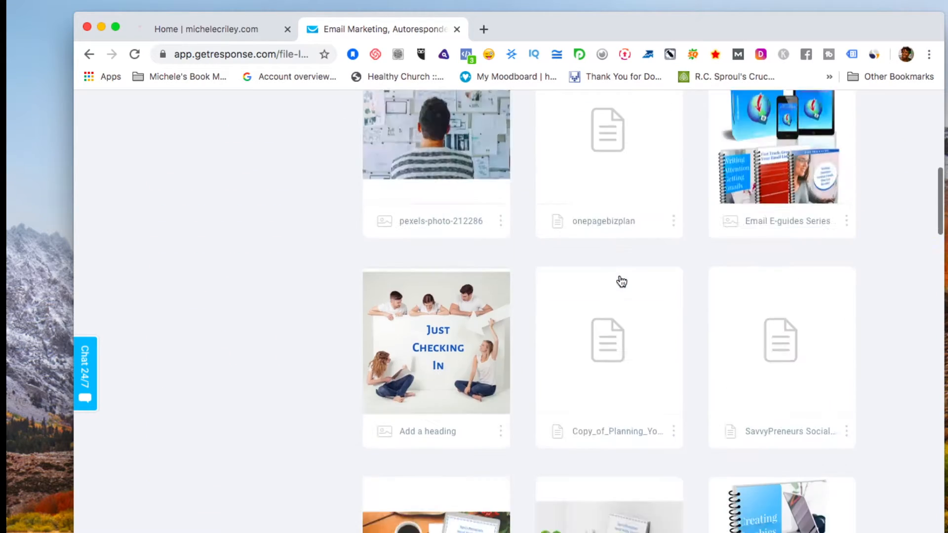
{"action": "scroll", "coordinate": [622, 281], "scroll_direction": "down", "scroll_amount": 5}
{"action": "scroll", "coordinate": [620, 280], "scroll_direction": "up", "scroll_amount": 15}
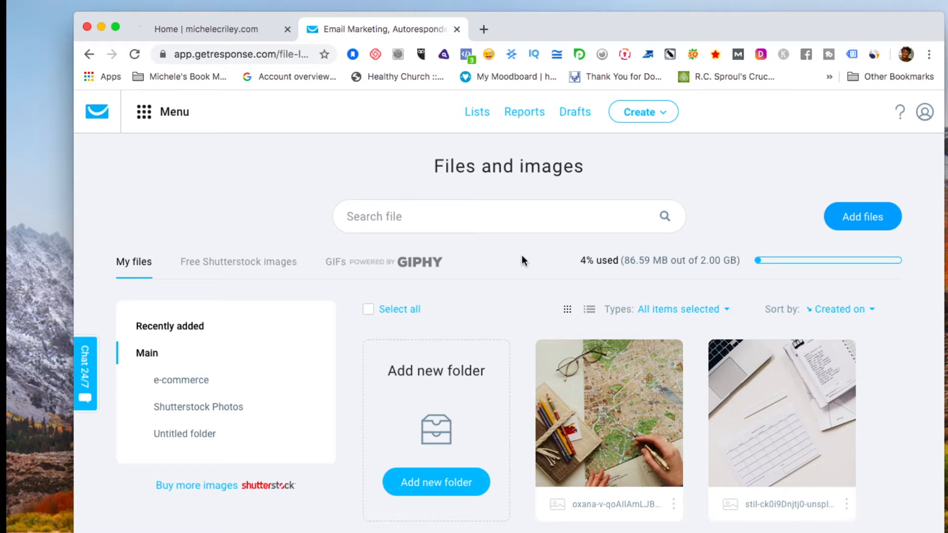
Go to the contact Lists page.
{"action": "left_click", "coordinate": [143, 118]}
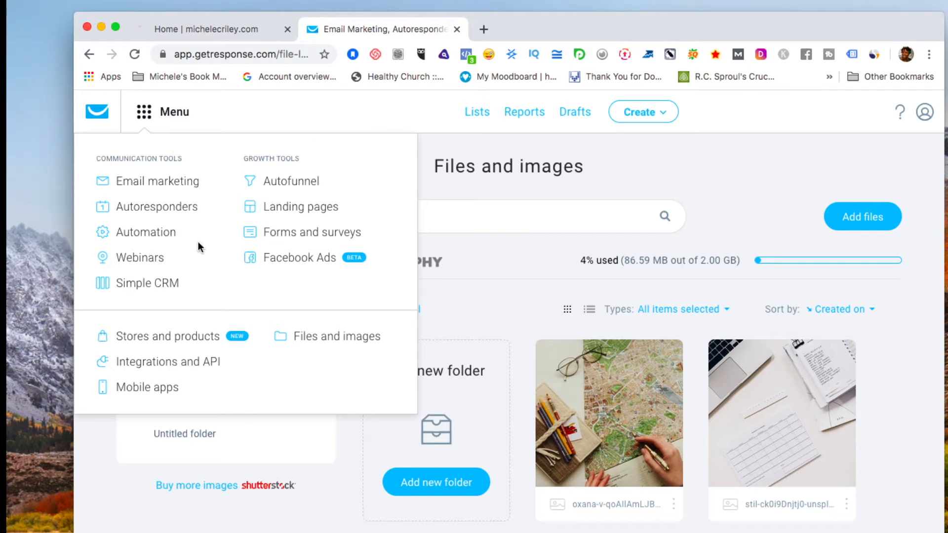
{"action": "left_click", "coordinate": [483, 211]}
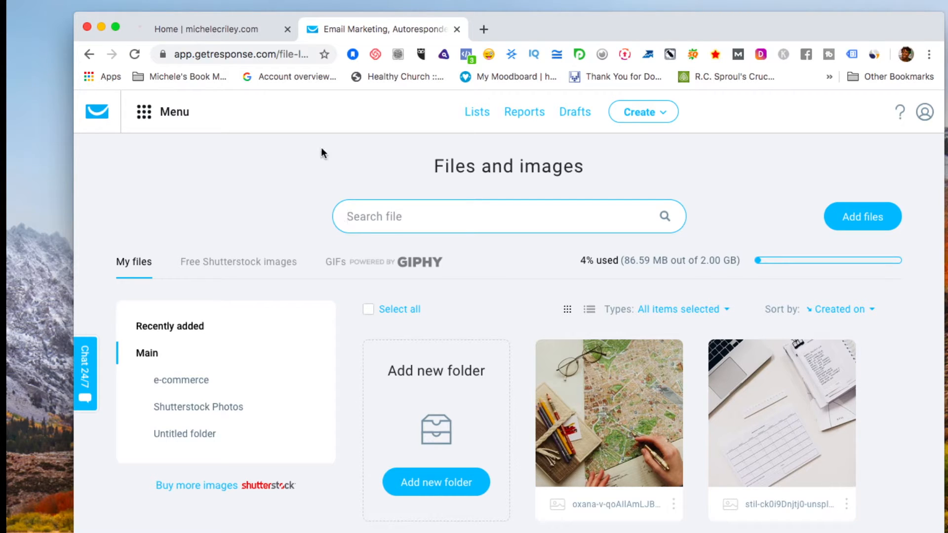
{"action": "left_click", "coordinate": [477, 113]}
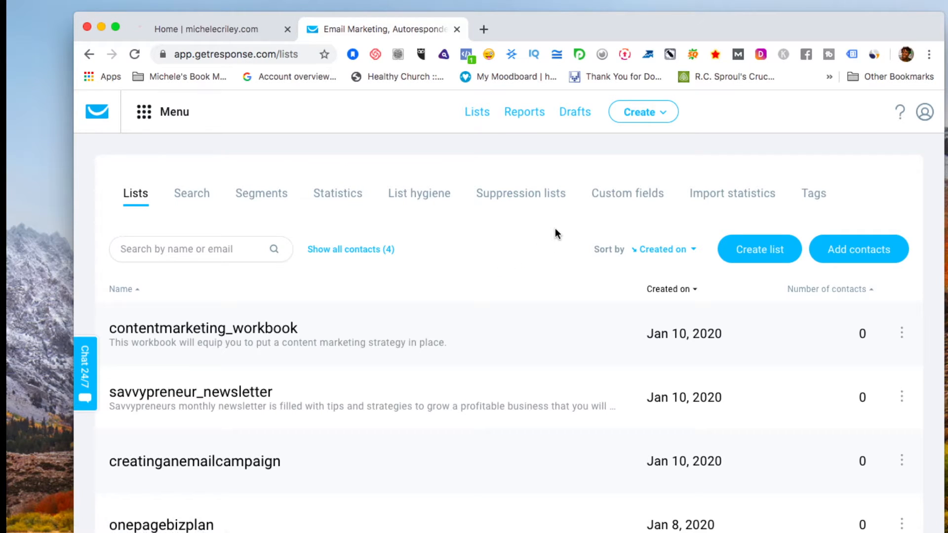
Create a contact list named 'testinggetresponse1', adding the 1 after the first name was rejected.
{"action": "left_click", "coordinate": [771, 250]}
{"action": "left_click", "coordinate": [535, 248]}
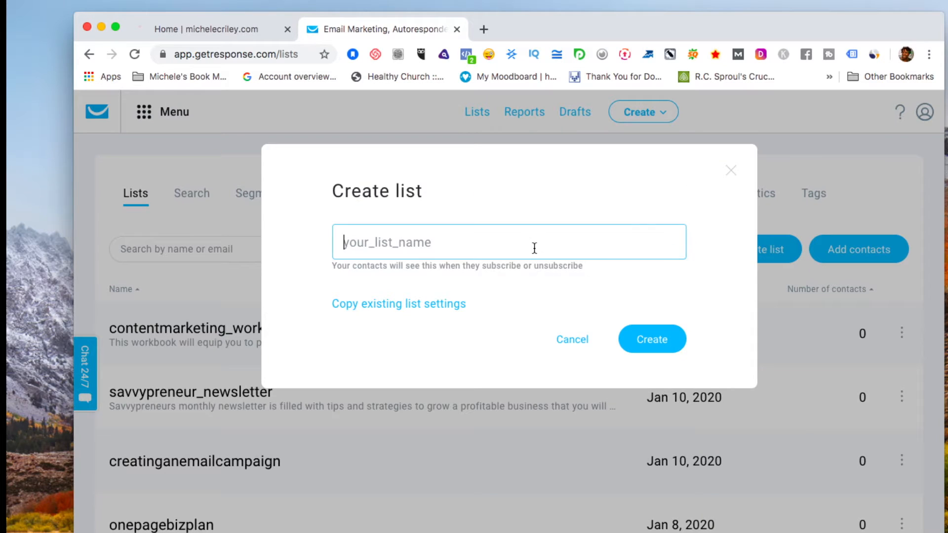
{"action": "type", "text": "Tesing"}
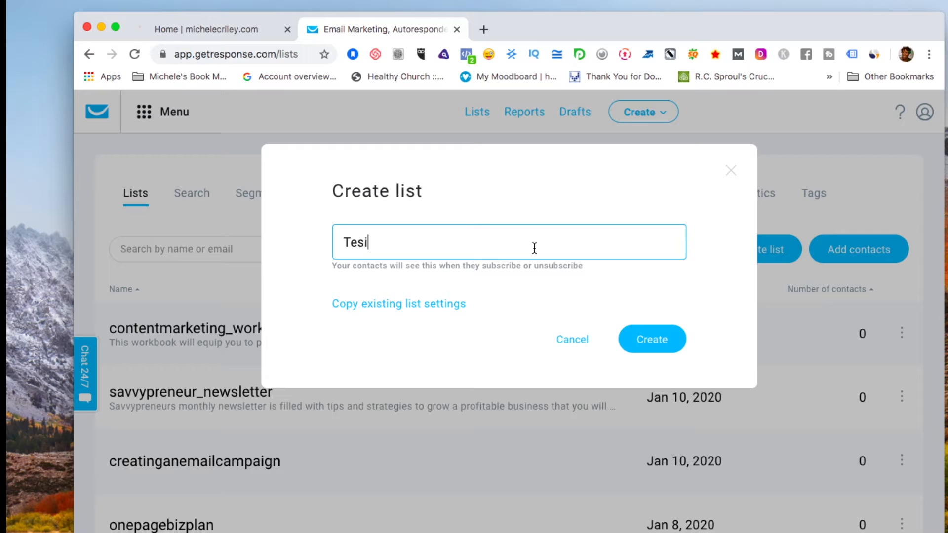
{"action": "key", "text": "BackSpace"}
{"action": "key", "text": "BackSpace"}
{"action": "key", "text": "BackSpace"}
{"action": "key", "text": "BackSpace"}
{"action": "key", "text": "BackSpace"}
{"action": "key", "text": "BackSpace"}
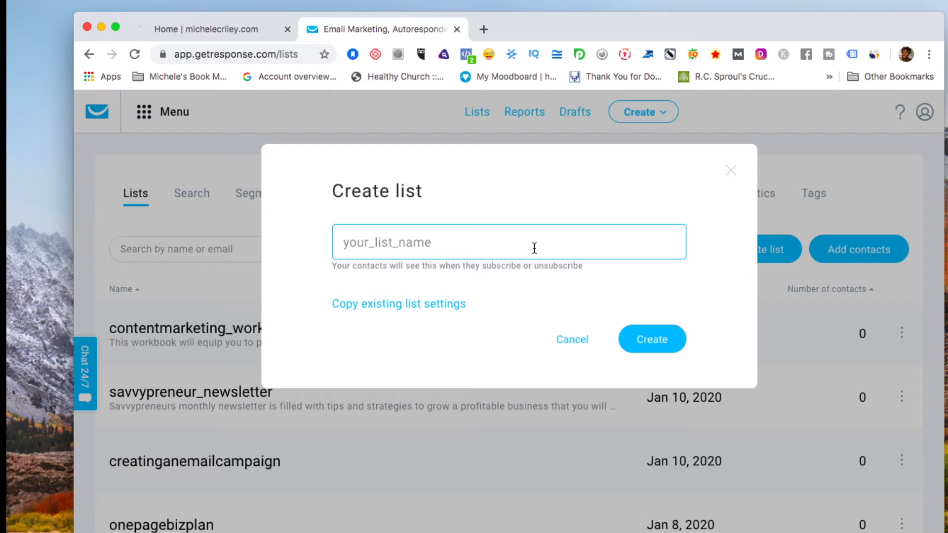
{"action": "type", "text": "tes"}
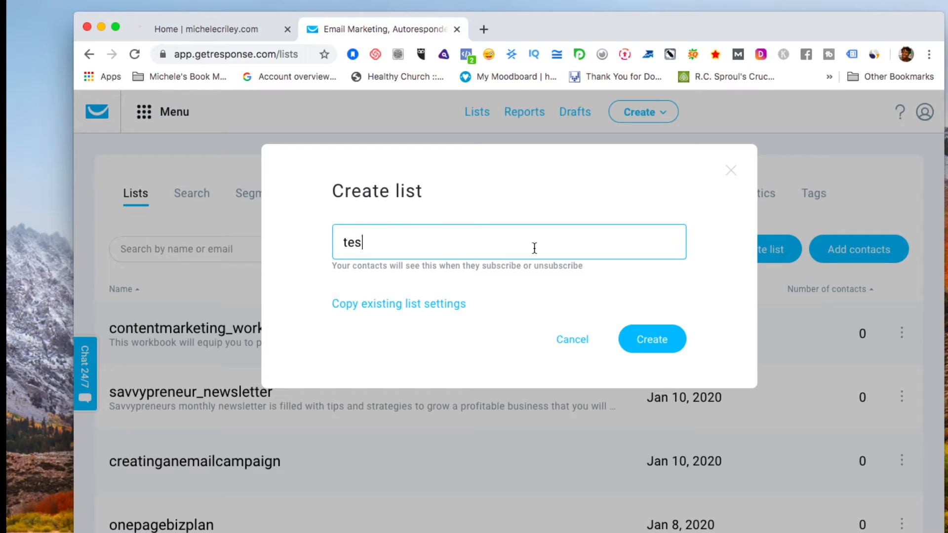
{"action": "type", "text": "tinggetresopn"}
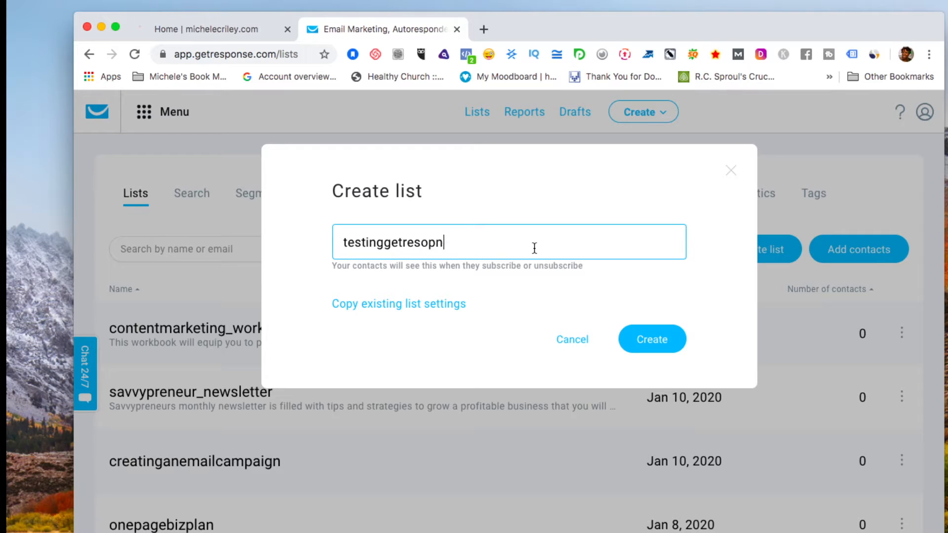
{"action": "key", "text": "BackSpace"}
{"action": "key", "text": "BackSpace"}
{"action": "key", "text": "BackSpace"}
{"action": "type", "text": "ponse"}
{"action": "left_click", "coordinate": [654, 340]}
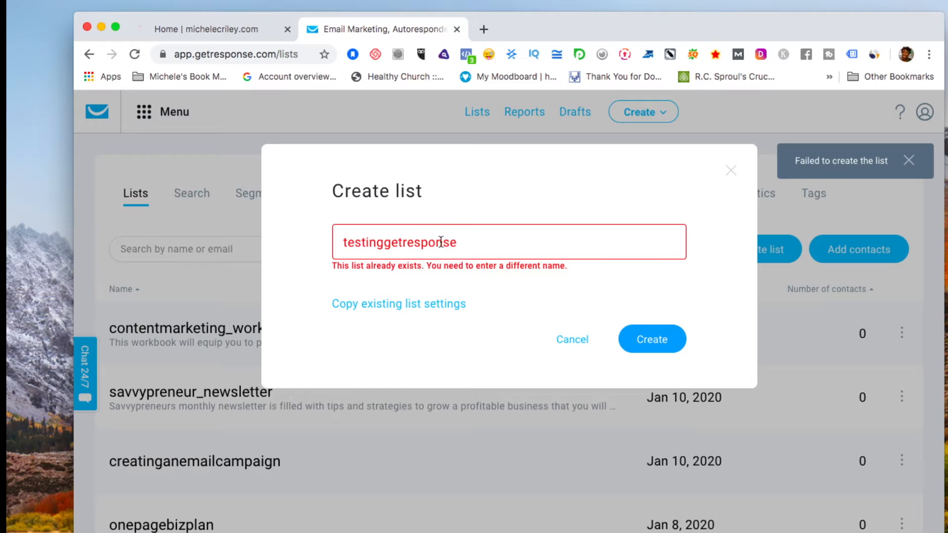
{"action": "left_click", "coordinate": [456, 243]}
{"action": "type", "text": "1"}
{"action": "left_click", "coordinate": [653, 342]}
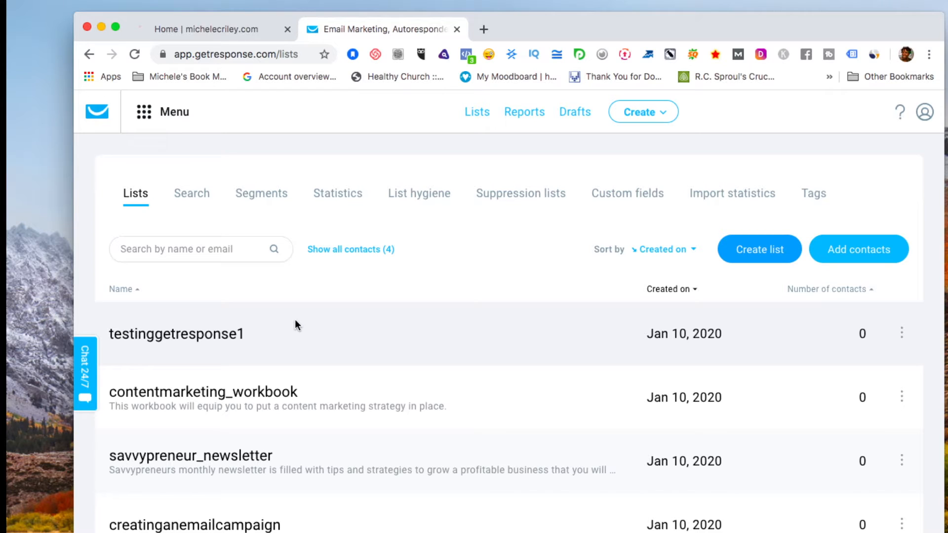
Go to the Manage drafts page listing saved newsletter drafts from the header.
{"action": "left_click", "coordinate": [139, 119]}
{"action": "left_click", "coordinate": [213, 117]}
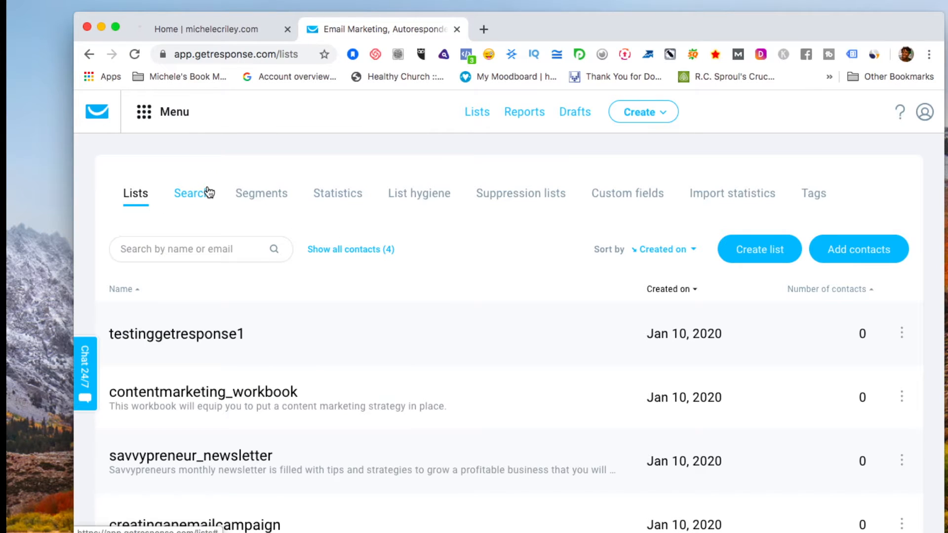
{"action": "left_click", "coordinate": [580, 113]}
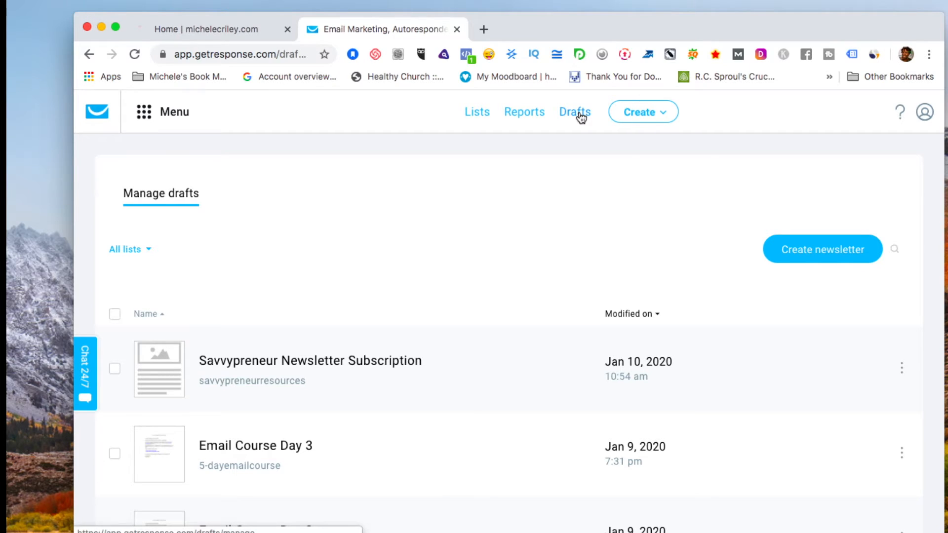
Start a Drag-and-Drop Email Editor newsletter with testinggetresponse1 as its linked list.
{"action": "left_click", "coordinate": [814, 251]}
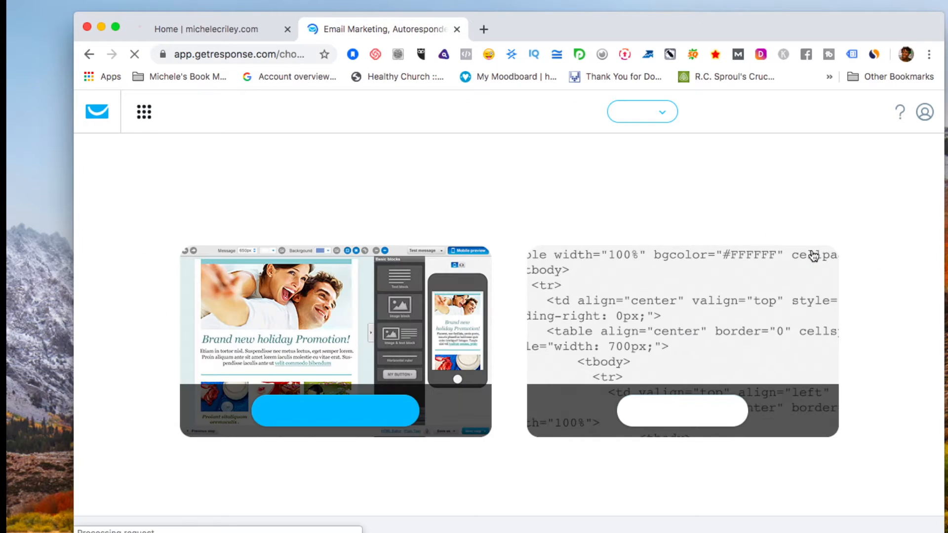
{"action": "left_click", "coordinate": [356, 414]}
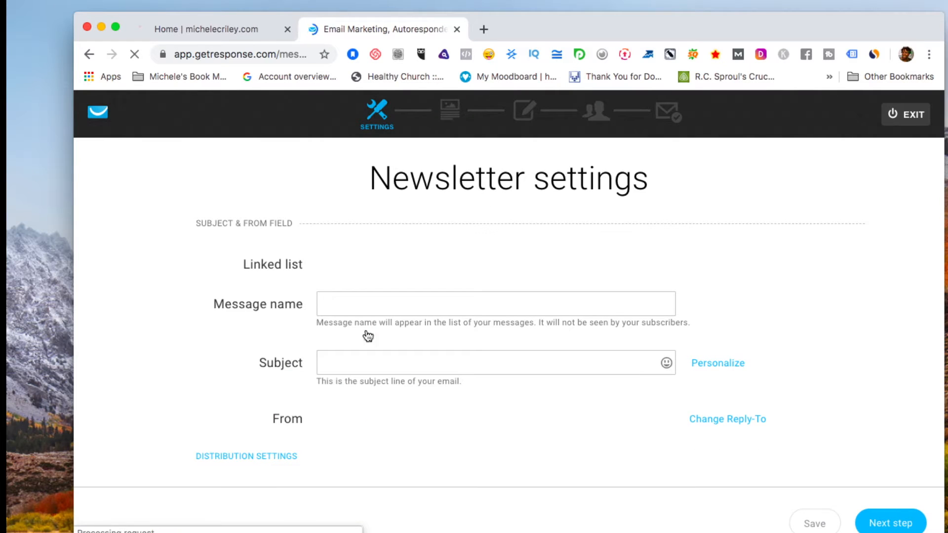
{"action": "left_click", "coordinate": [341, 306]}
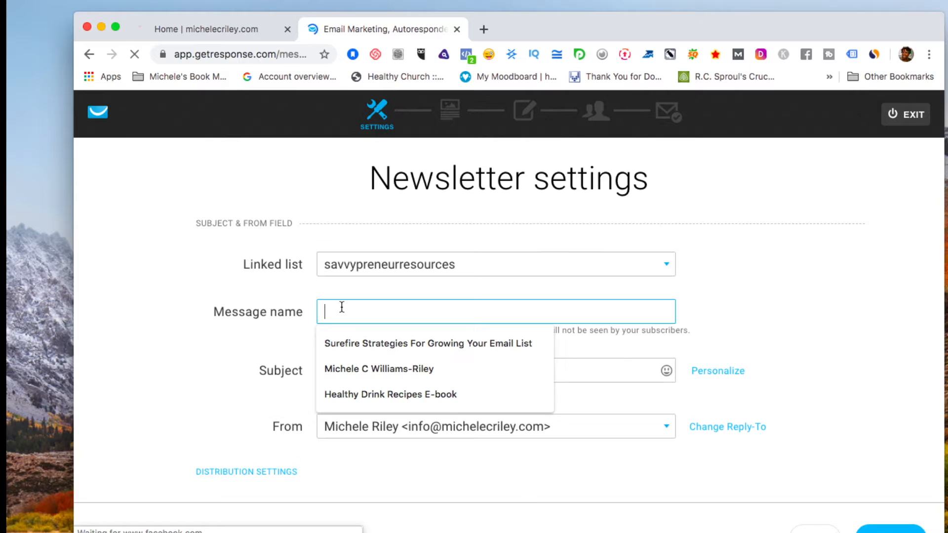
{"action": "left_click", "coordinate": [670, 263]}
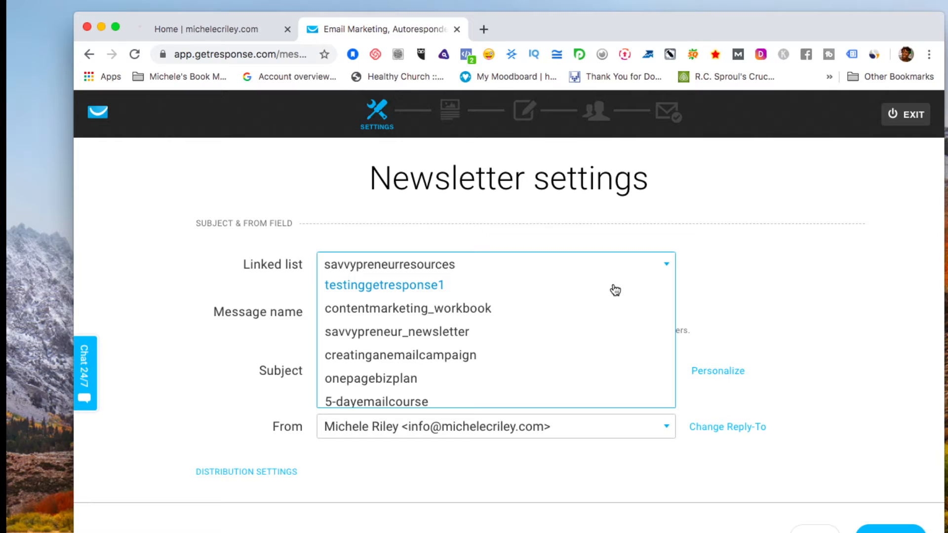
{"action": "left_click", "coordinate": [427, 285]}
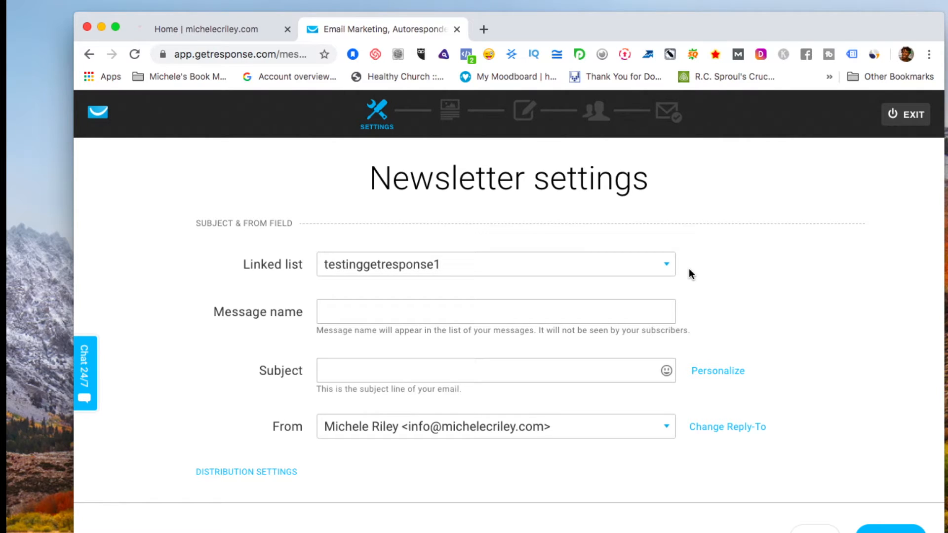
Name the newsletter 'Testing Getresponse' with subject 'Hi Thanks For Signing up' and continue.
{"action": "left_click", "coordinate": [611, 304]}
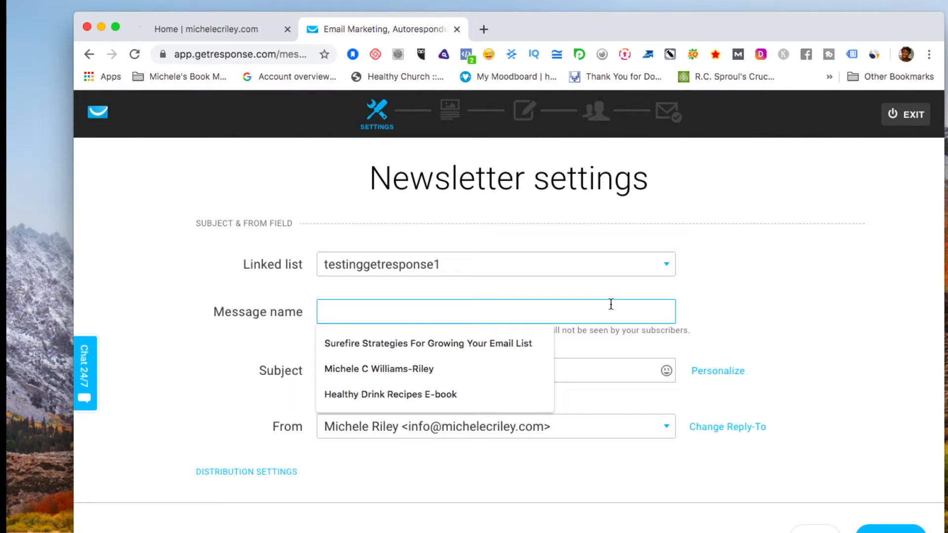
{"action": "type", "text": "Testing"}
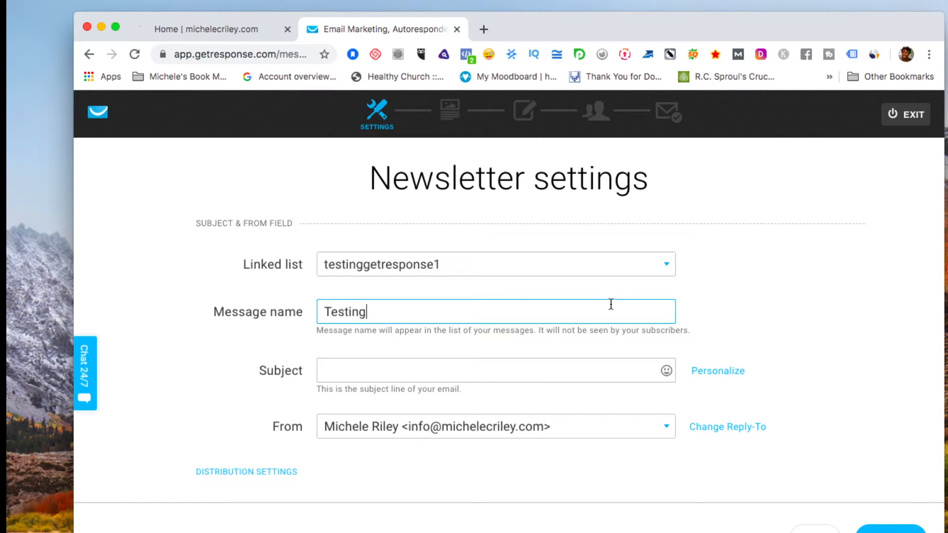
{"action": "type", "text": " Getrespone"}
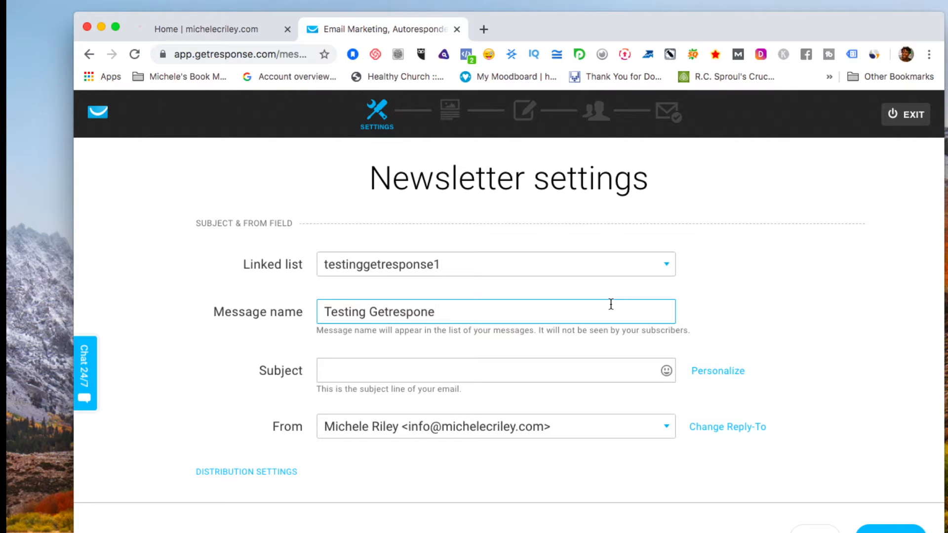
{"action": "key", "text": "BackSpace"}
{"action": "key", "text": "BackSpace"}
{"action": "key", "text": "BackSpace"}
{"action": "key", "text": "BackSpace"}
{"action": "type", "text": "ponse"}
{"action": "left_click", "coordinate": [613, 363]}
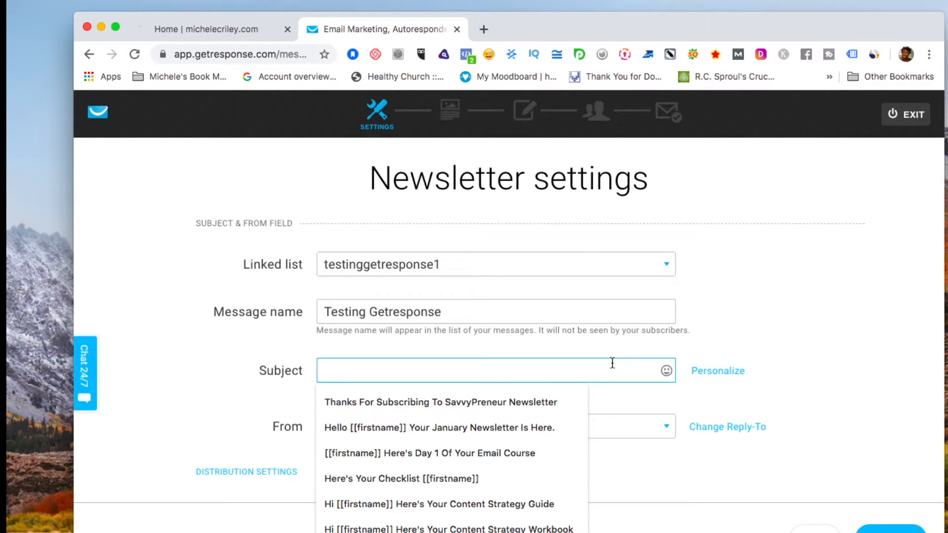
{"action": "type", "text": "Hi"}
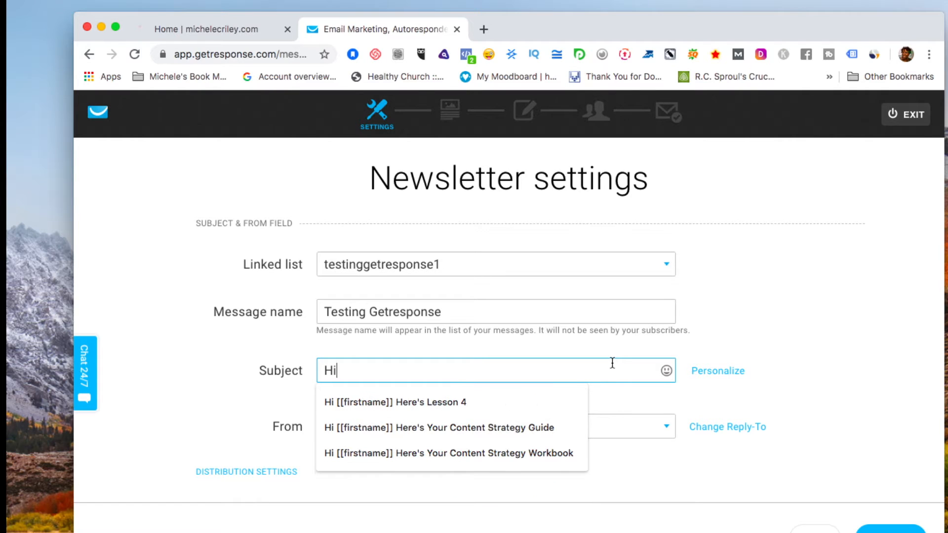
{"action": "type", "text": " Thanks"}
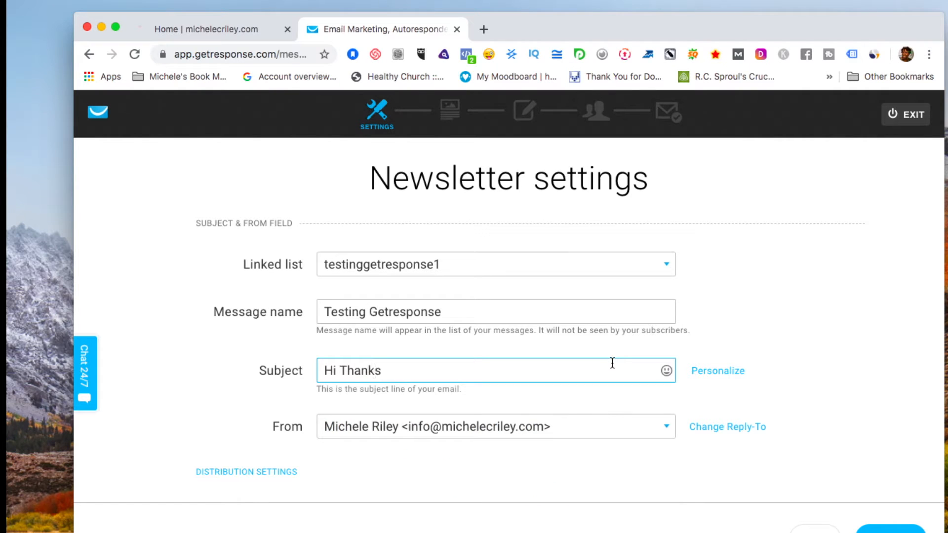
{"action": "type", "text": " For Signing up"}
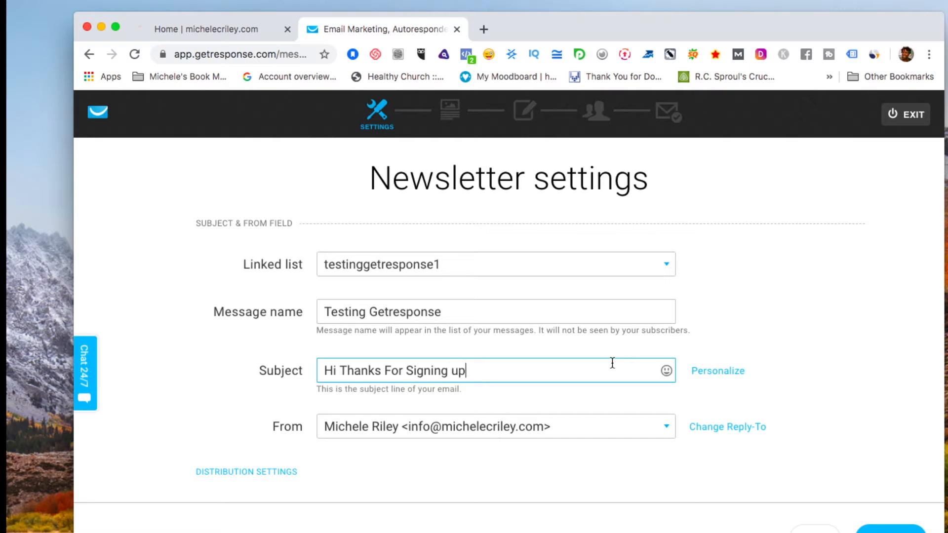
{"action": "left_click", "coordinate": [716, 494]}
{"action": "scroll", "coordinate": [715, 490], "scroll_direction": "down", "scroll_amount": 2}
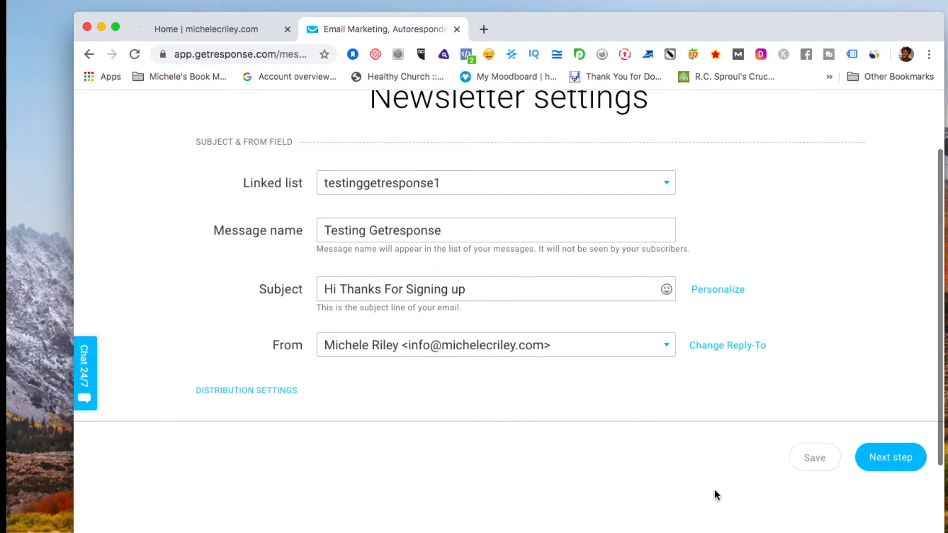
{"action": "left_click", "coordinate": [899, 462]}
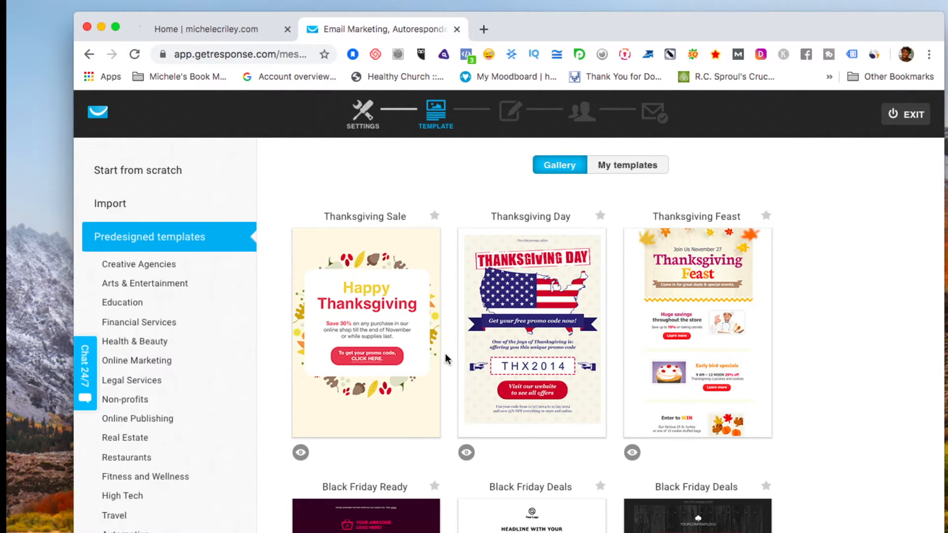
Scroll through the predesigned templates gallery and return to the Thanksgiving templates at the top.
{"action": "scroll", "coordinate": [446, 359], "scroll_direction": "down", "scroll_amount": 20}
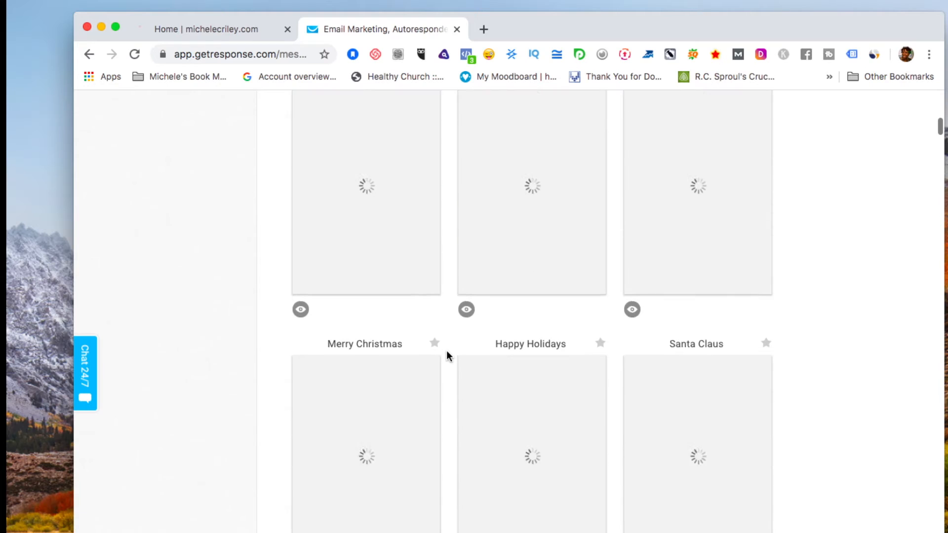
{"action": "scroll", "coordinate": [446, 352], "scroll_direction": "down", "scroll_amount": 13}
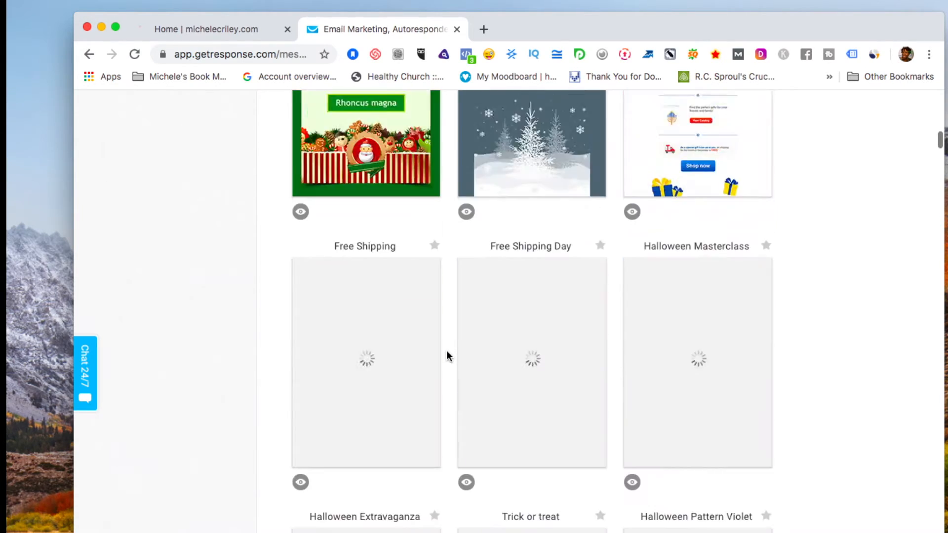
{"action": "scroll", "coordinate": [447, 353], "scroll_direction": "down", "scroll_amount": 5}
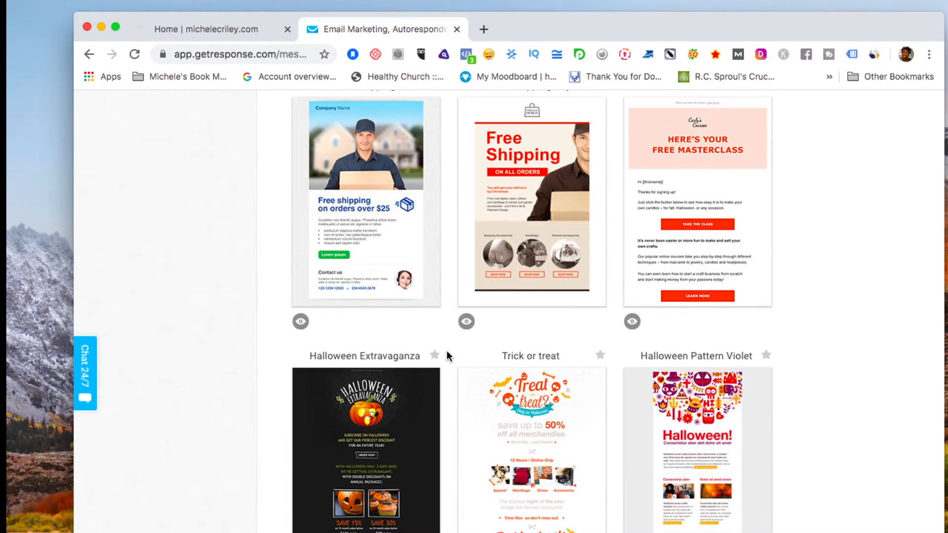
{"action": "scroll", "coordinate": [447, 354], "scroll_direction": "down", "scroll_amount": 15}
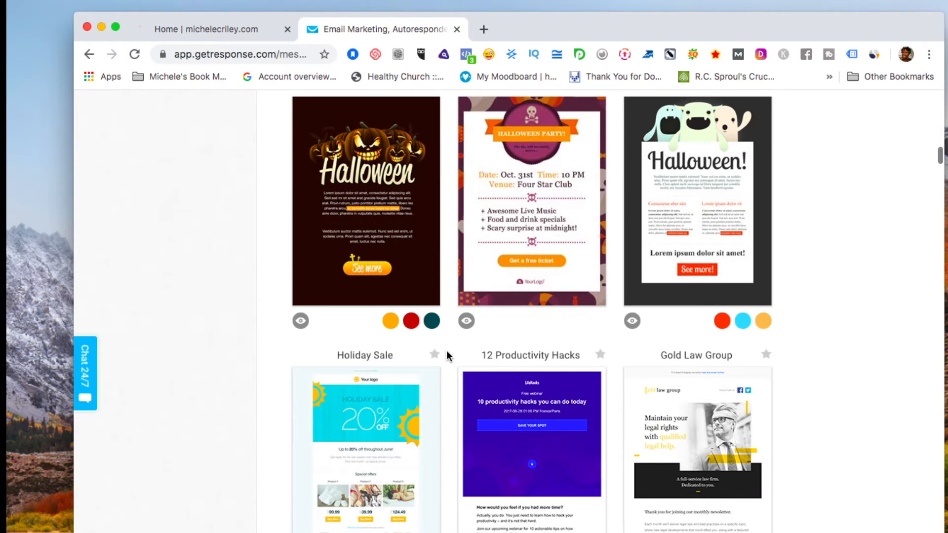
{"action": "scroll", "coordinate": [448, 354], "scroll_direction": "down", "scroll_amount": 20}
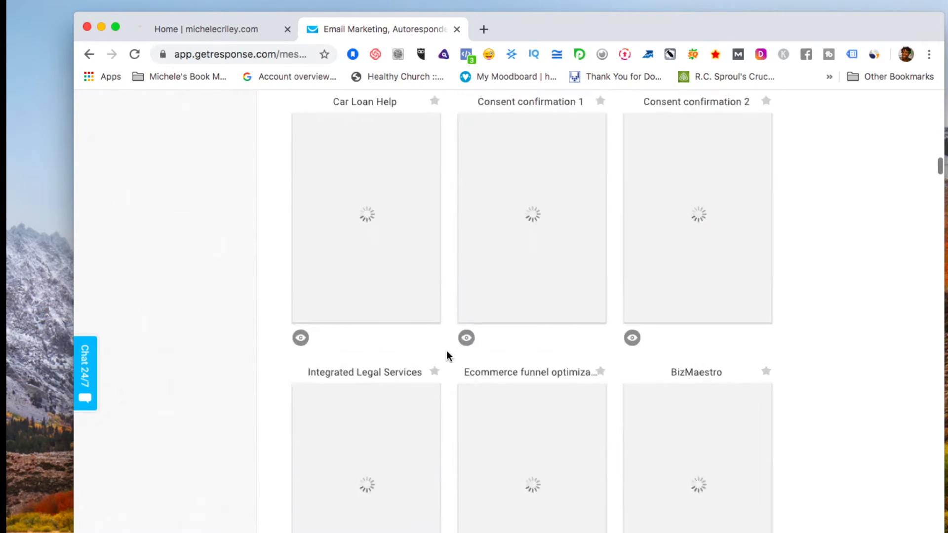
{"action": "scroll", "coordinate": [447, 356], "scroll_direction": "down", "scroll_amount": 20}
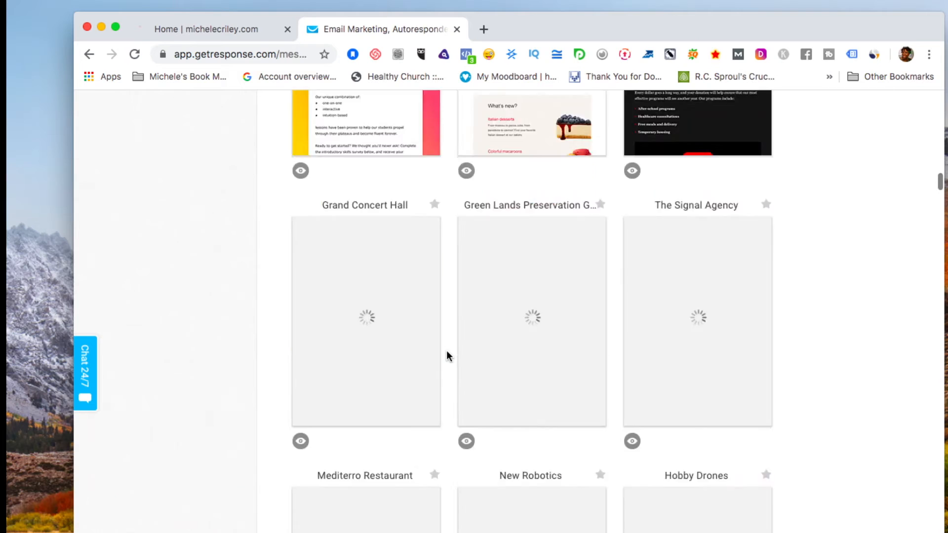
{"action": "scroll", "coordinate": [447, 356], "scroll_direction": "up", "scroll_amount": 10}
{"action": "scroll", "coordinate": [447, 356], "scroll_direction": "up", "scroll_amount": 8}
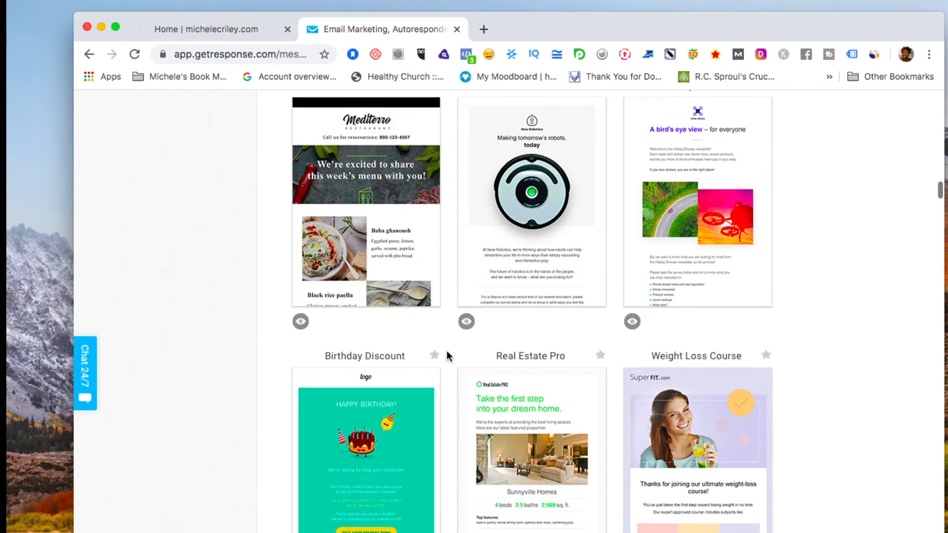
{"action": "scroll", "coordinate": [447, 355], "scroll_direction": "up", "scroll_amount": 7}
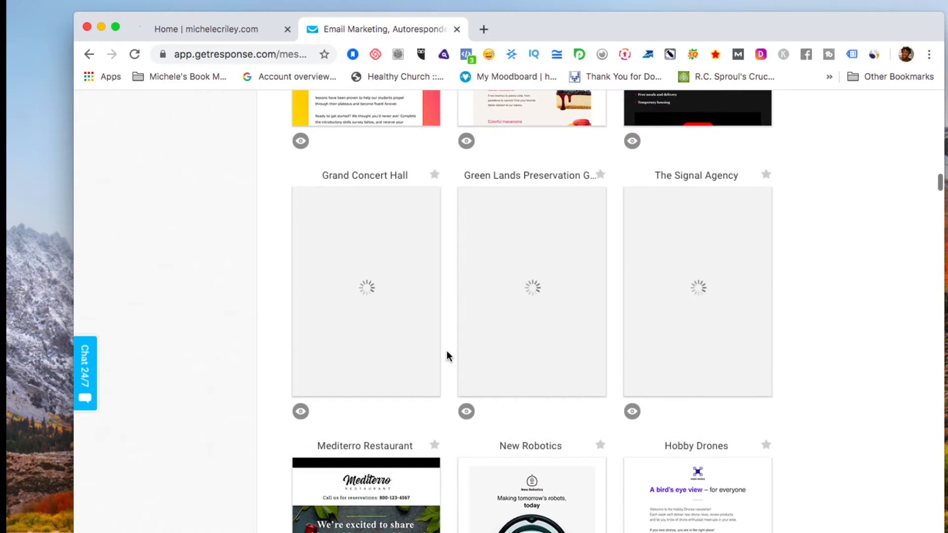
{"action": "scroll", "coordinate": [447, 356], "scroll_direction": "down", "scroll_amount": 14}
{"action": "scroll", "coordinate": [447, 355], "scroll_direction": "down", "scroll_amount": 20}
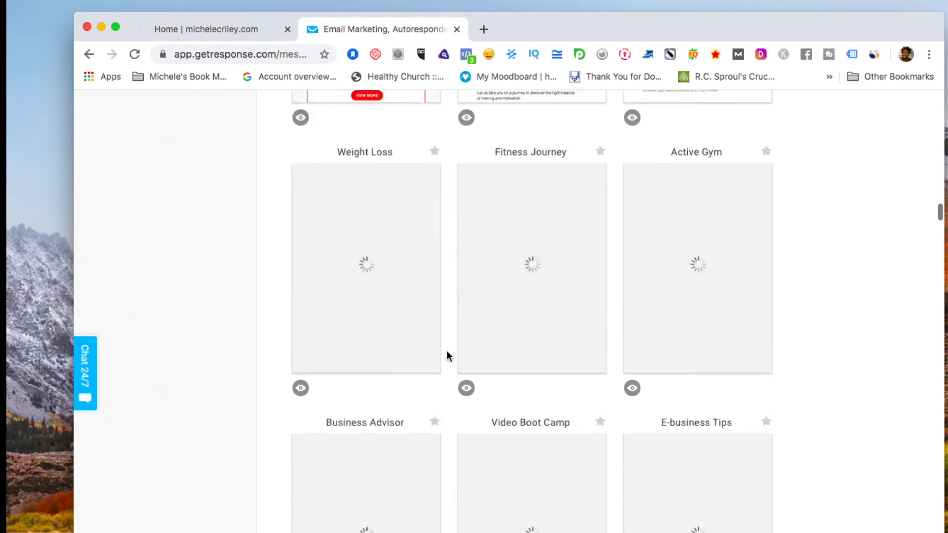
{"action": "scroll", "coordinate": [447, 356], "scroll_direction": "up", "scroll_amount": 20}
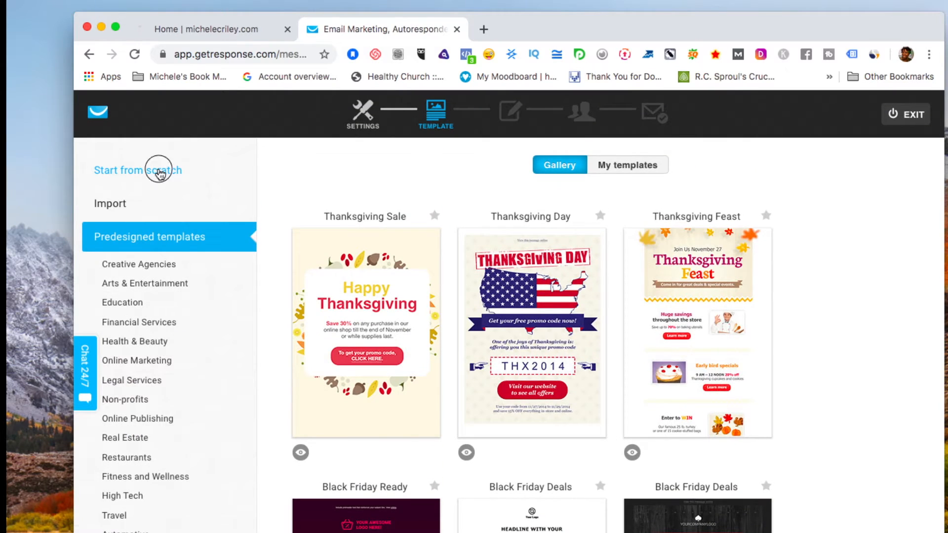
Choose Start from scratch and use the Blank template for the email.
{"action": "left_click", "coordinate": [157, 170]}
{"action": "scroll", "coordinate": [262, 204], "scroll_direction": "down", "scroll_amount": 10}
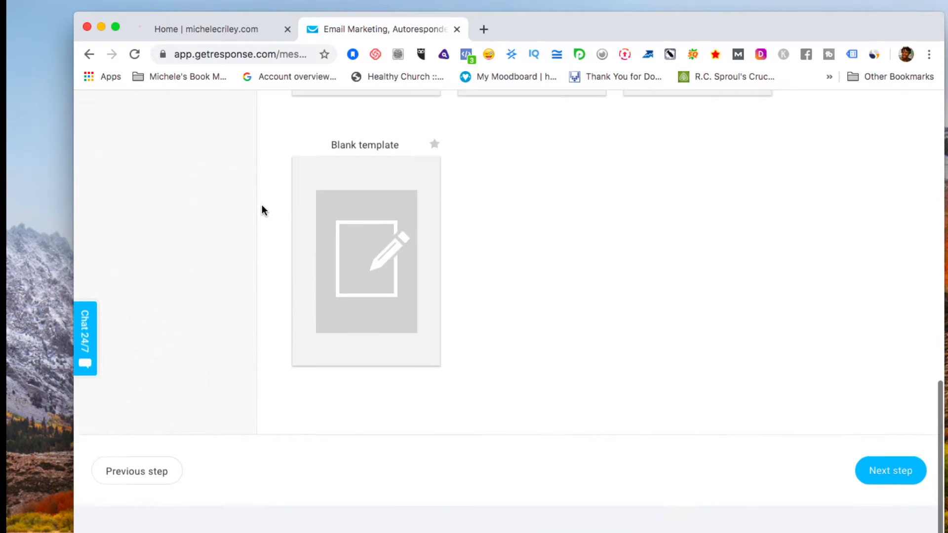
{"action": "mouse_move", "coordinate": [361, 296]}
{"action": "left_click", "coordinate": [365, 305]}
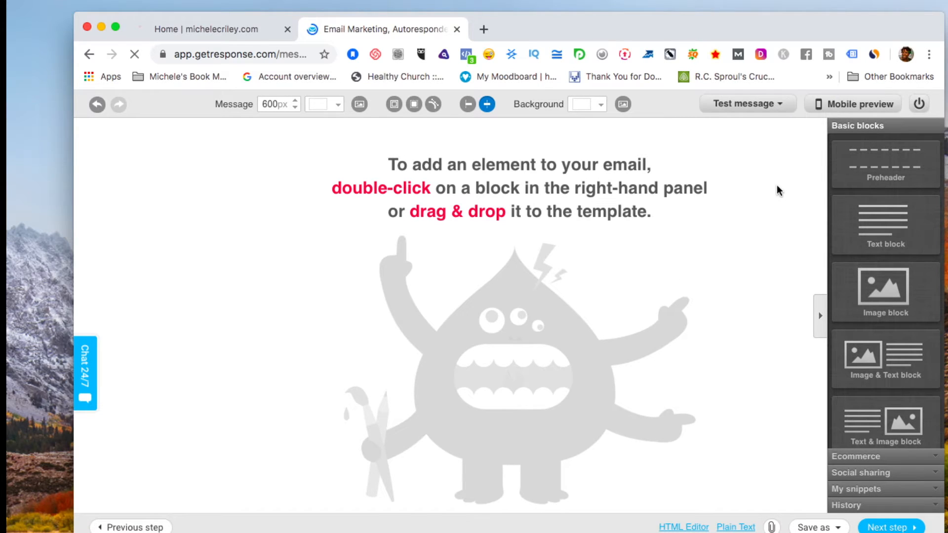
Drag Preheader and Image blocks onto the email, opening and closing the image library.
{"action": "left_click_drag", "start_coordinate": [886, 154], "coordinate": [542, 149]}
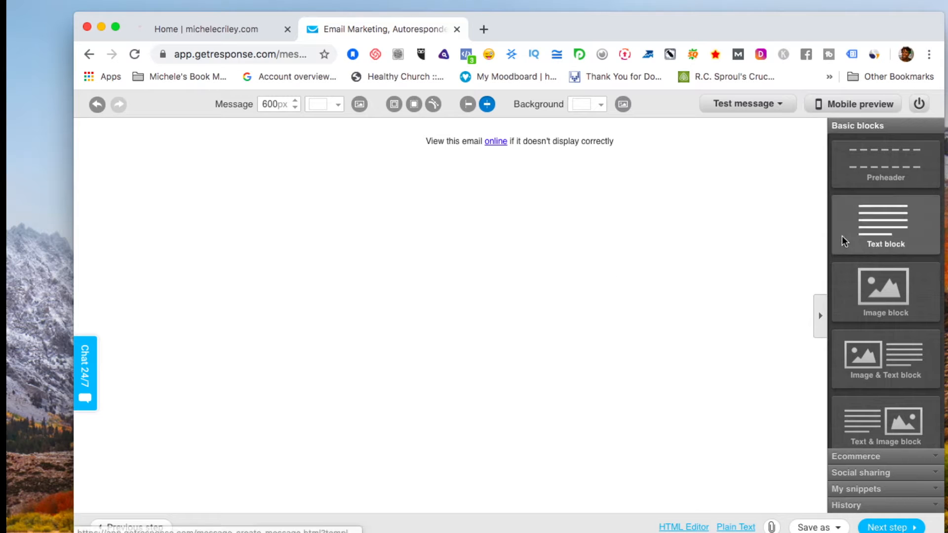
{"action": "left_click_drag", "start_coordinate": [879, 288], "coordinate": [514, 189]}
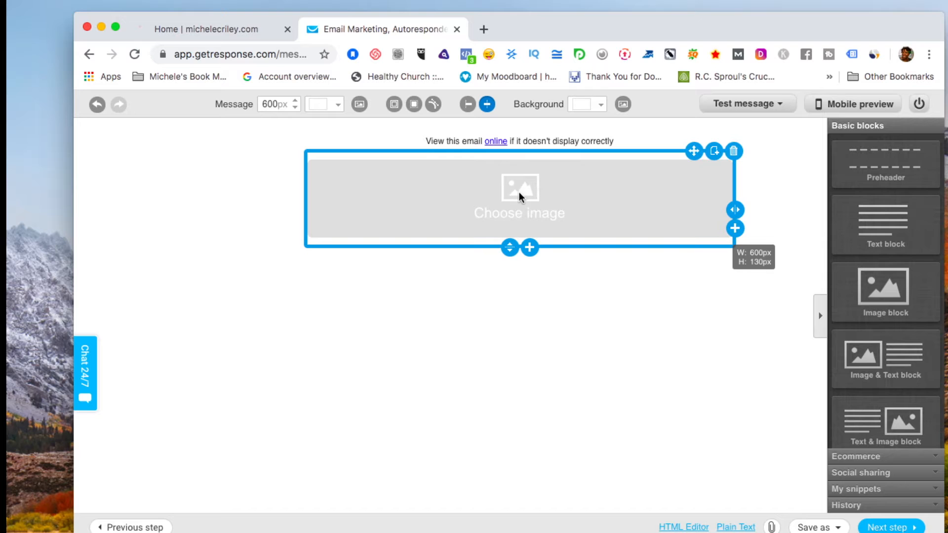
{"action": "left_click", "coordinate": [535, 191]}
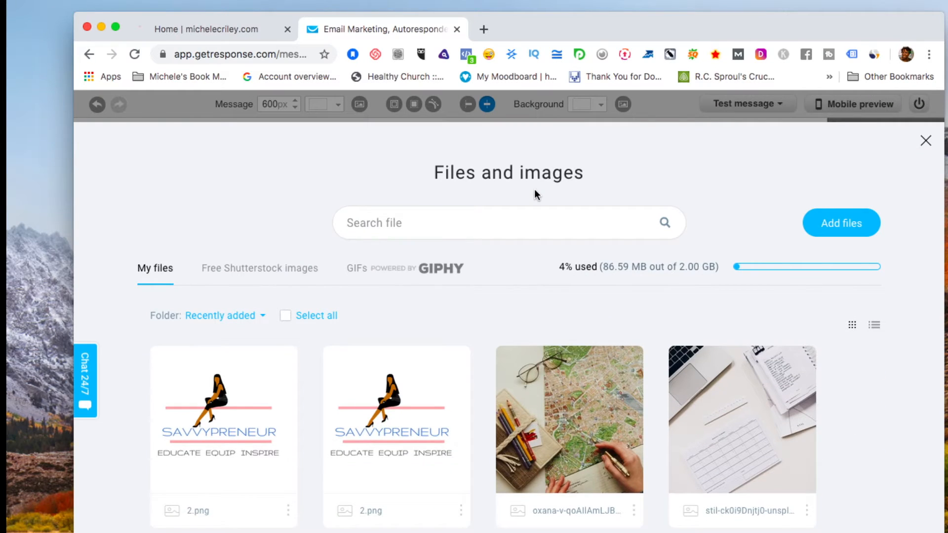
{"action": "left_click", "coordinate": [926, 142]}
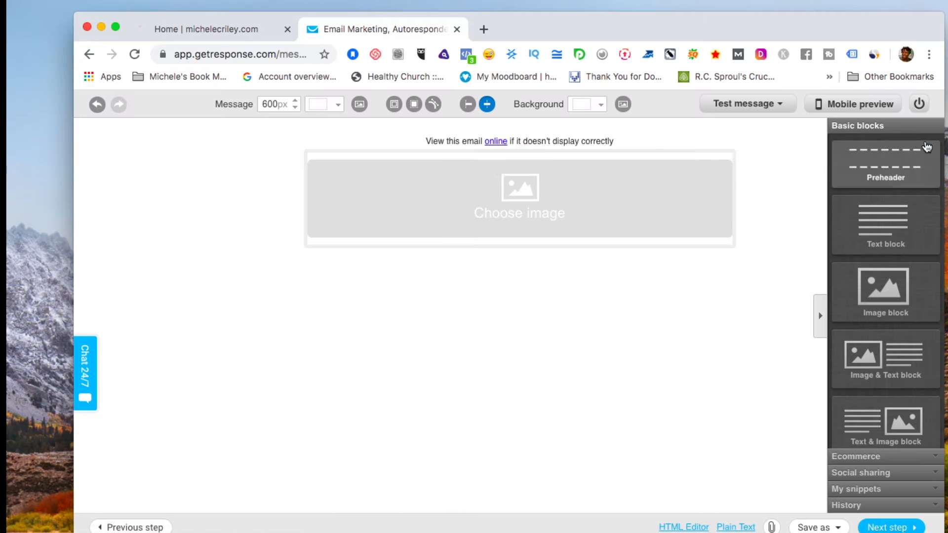
{"action": "left_click", "coordinate": [524, 197]}
{"action": "left_click", "coordinate": [577, 261]}
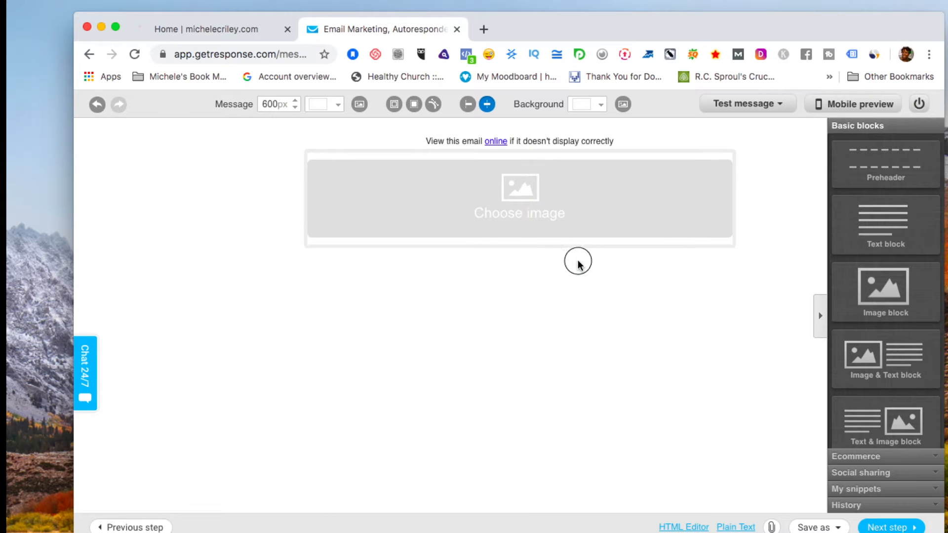
{"action": "double_click", "coordinate": [509, 197]}
{"action": "left_click", "coordinate": [467, 296]}
Make Chrome full screen and reload the editor, leaving an empty email with mobile preview.
{"action": "left_click", "coordinate": [114, 24]}
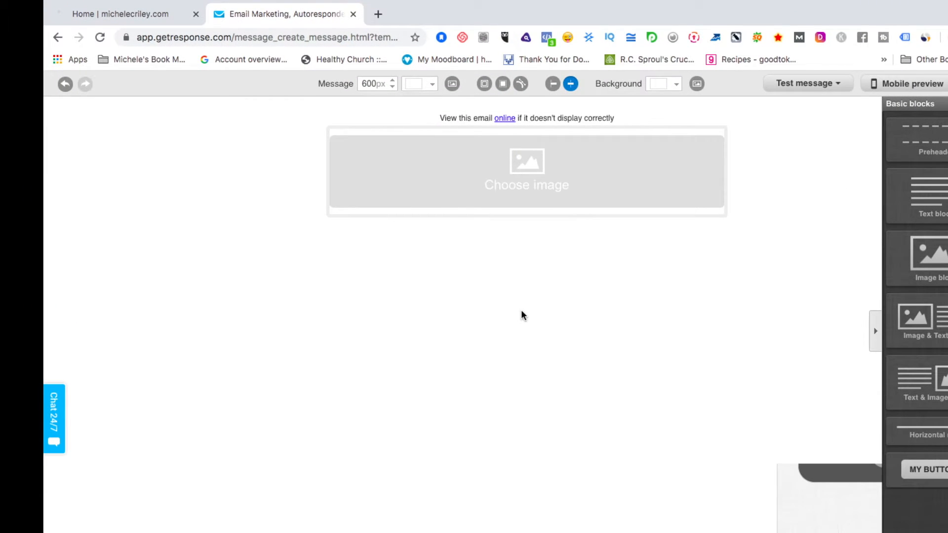
{"action": "double_click", "coordinate": [517, 176]}
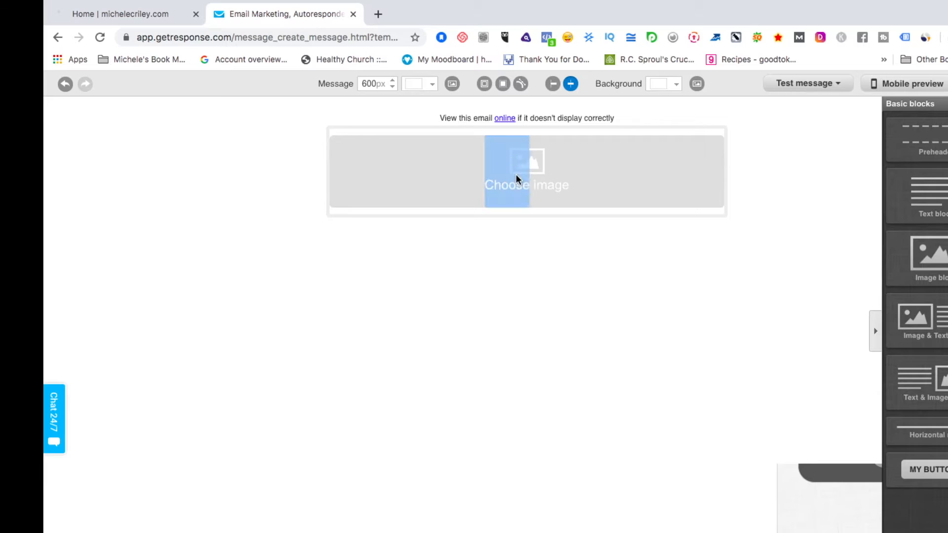
{"action": "left_click", "coordinate": [554, 241]}
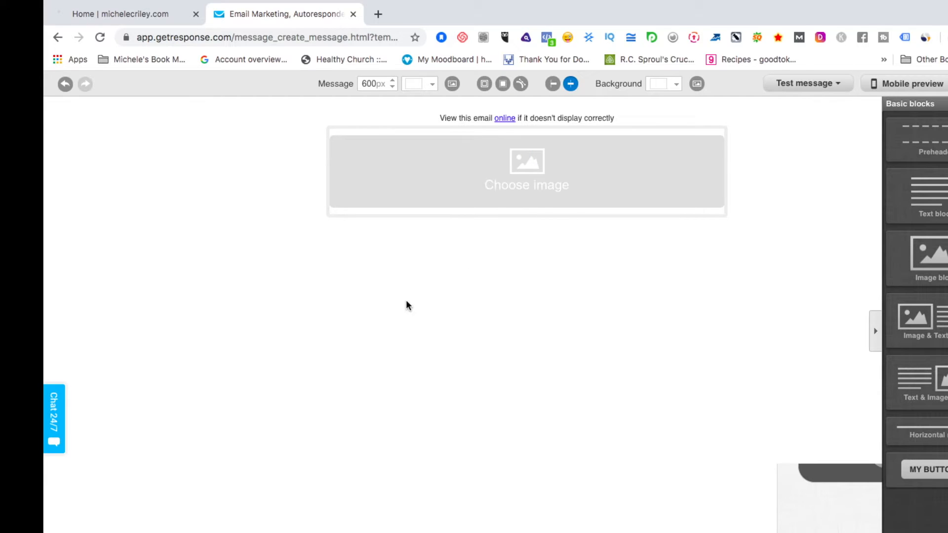
{"action": "left_click", "coordinate": [100, 38]}
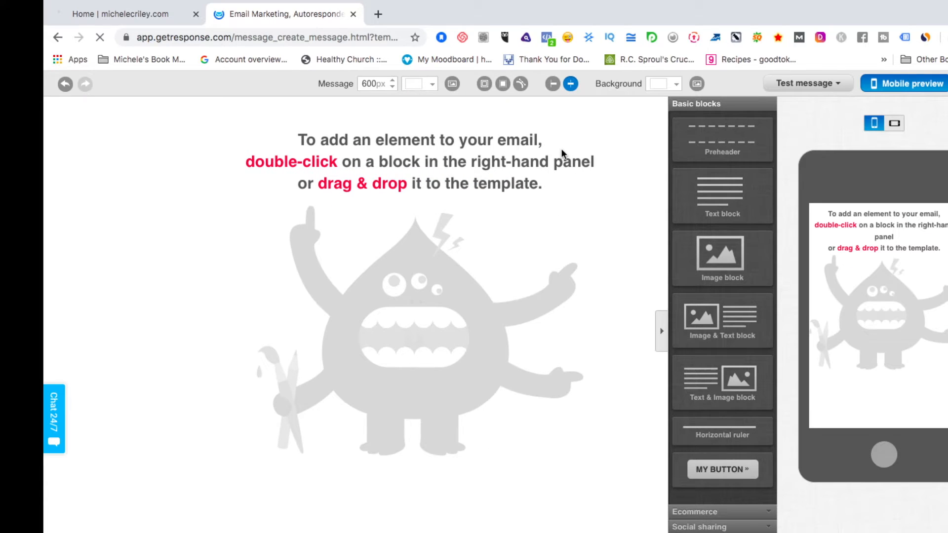
Place Preheader, Image and Lorem ipsum Text blocks on the canvas, then open Files and images via Choose image.
{"action": "left_click_drag", "start_coordinate": [713, 143], "coordinate": [448, 118]}
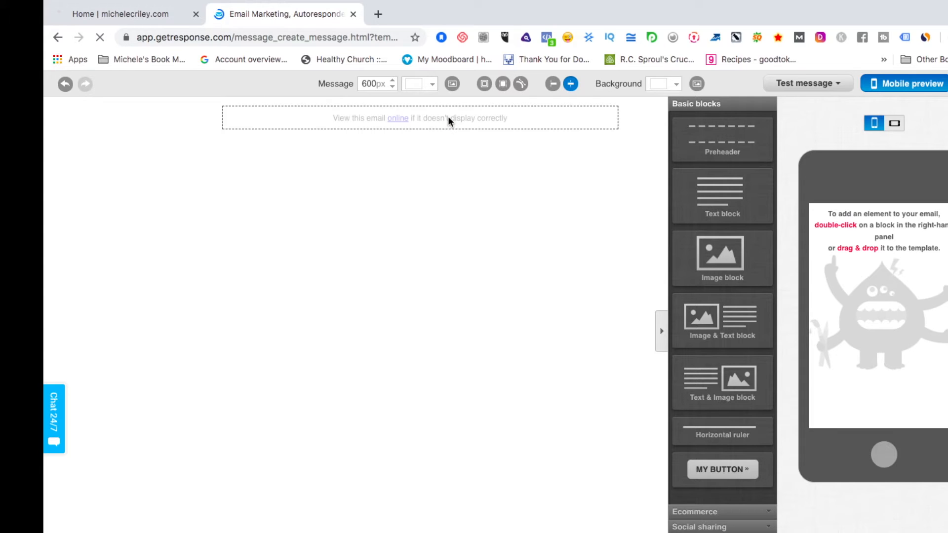
{"action": "left_click_drag", "start_coordinate": [715, 265], "coordinate": [410, 181]}
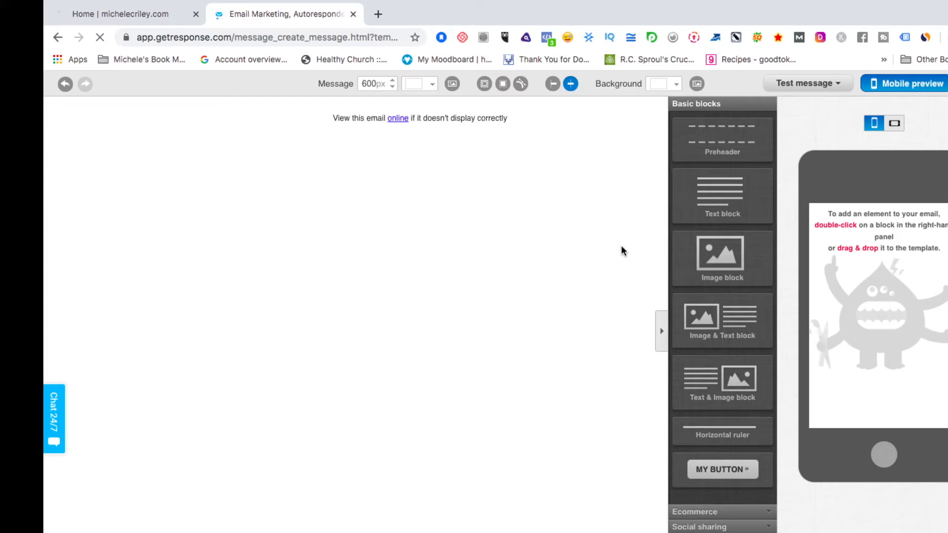
{"action": "left_click_drag", "start_coordinate": [734, 271], "coordinate": [413, 183]}
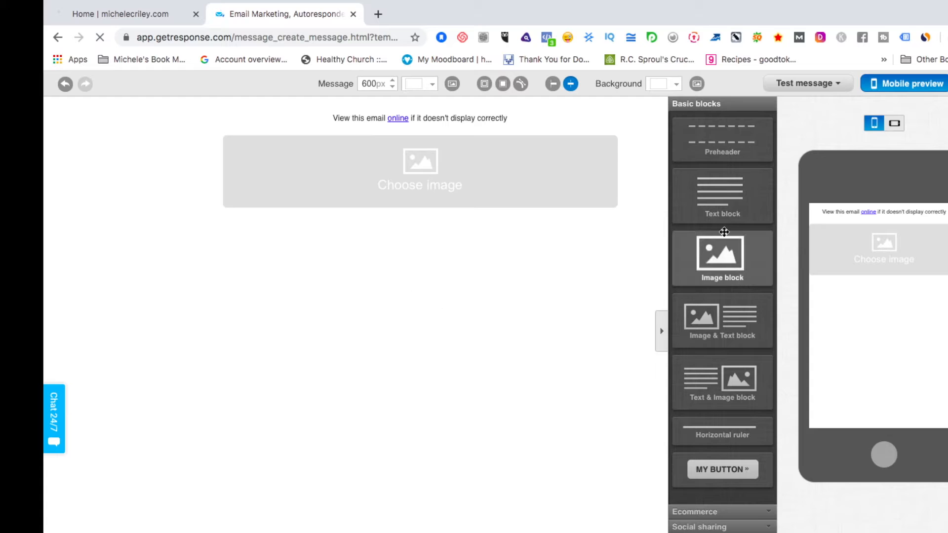
{"action": "left_click_drag", "start_coordinate": [726, 194], "coordinate": [469, 267]}
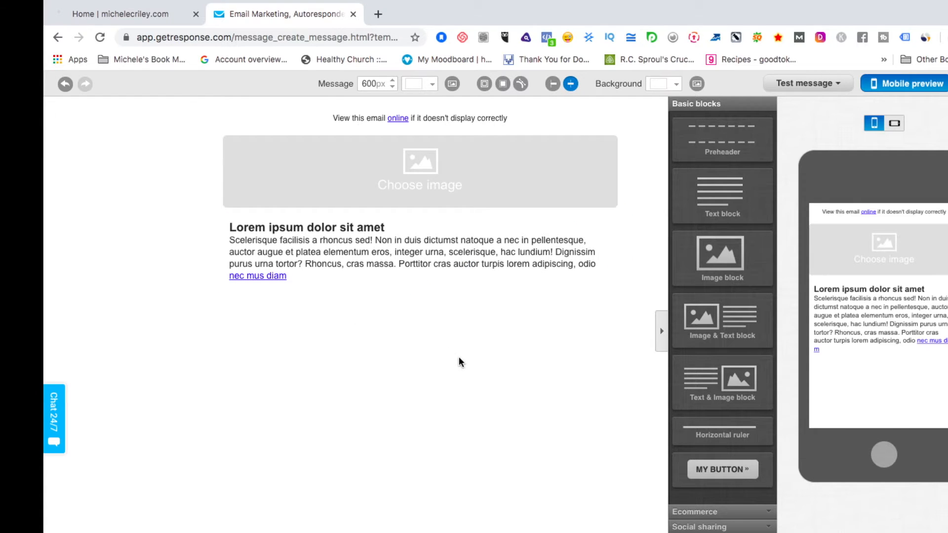
{"action": "mouse_move", "coordinate": [449, 182]}
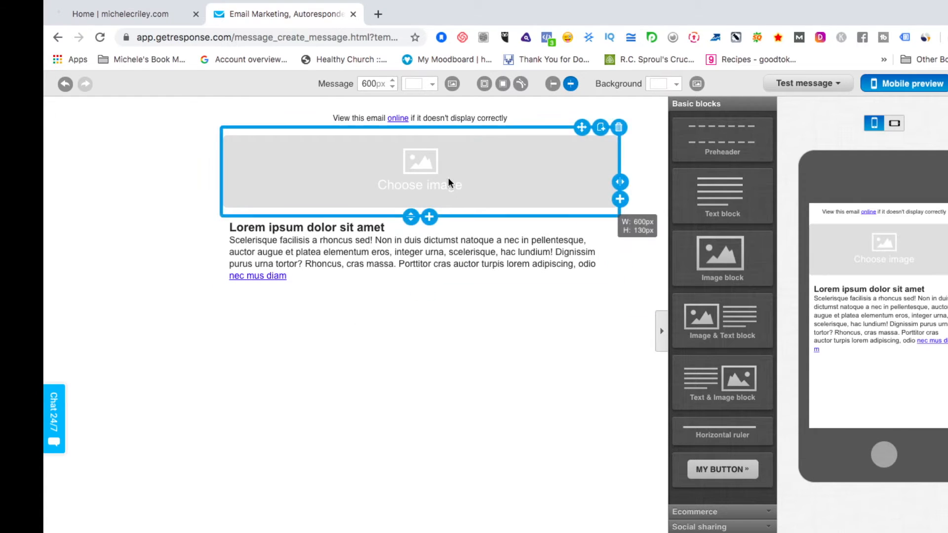
{"action": "left_click", "coordinate": [422, 161]}
{"action": "mouse_move", "coordinate": [184, 379]}
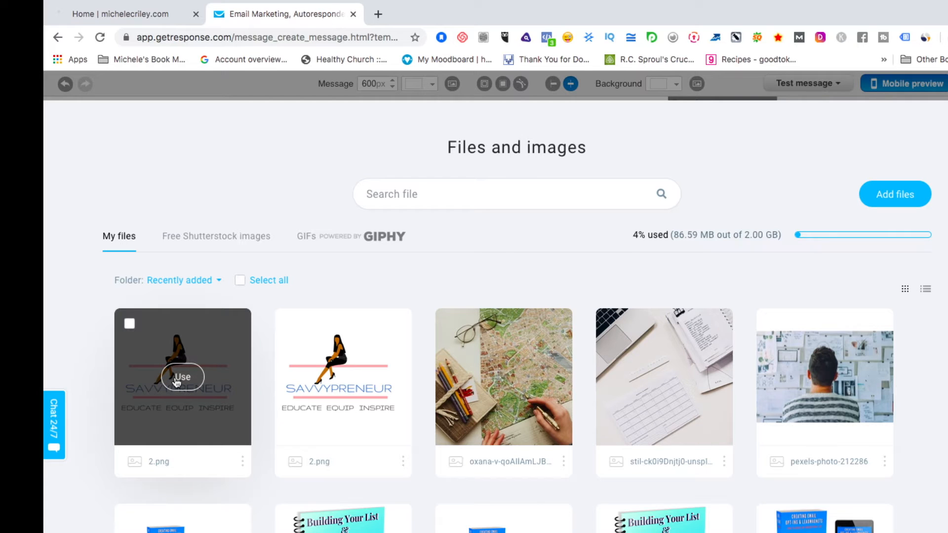
Place the Savvypreneur 2.png logo in the image block and shrink the block to 134×145px.
{"action": "left_click", "coordinate": [183, 378]}
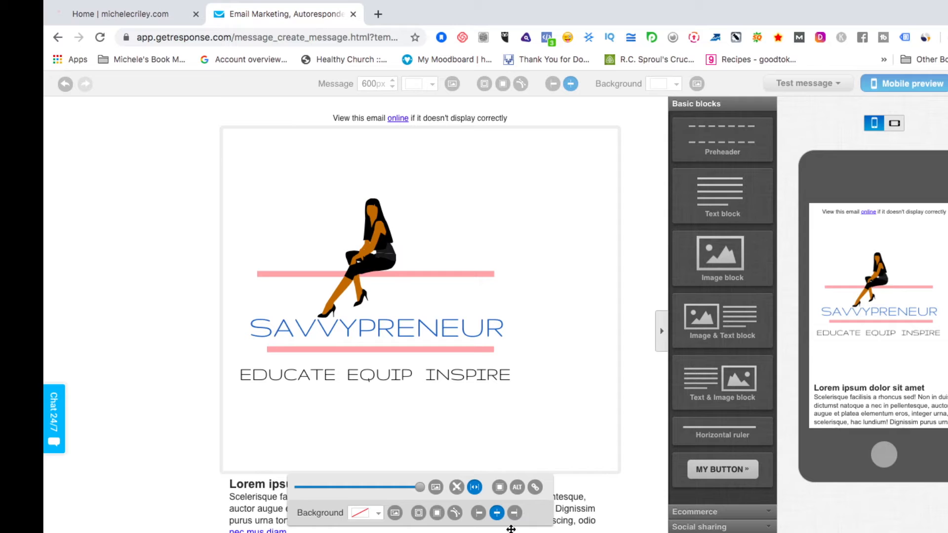
{"action": "left_click_drag", "start_coordinate": [419, 487], "coordinate": [333, 488]}
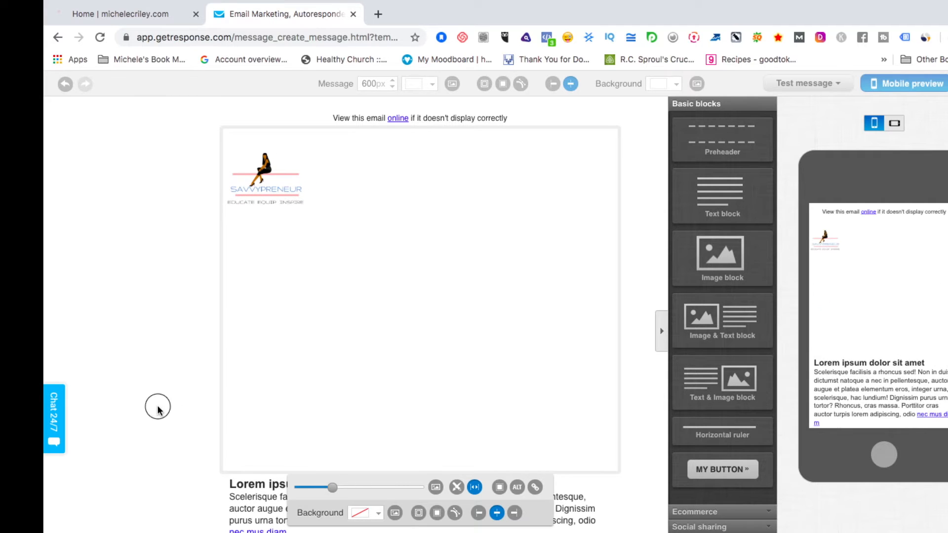
{"action": "left_click", "coordinate": [186, 342]}
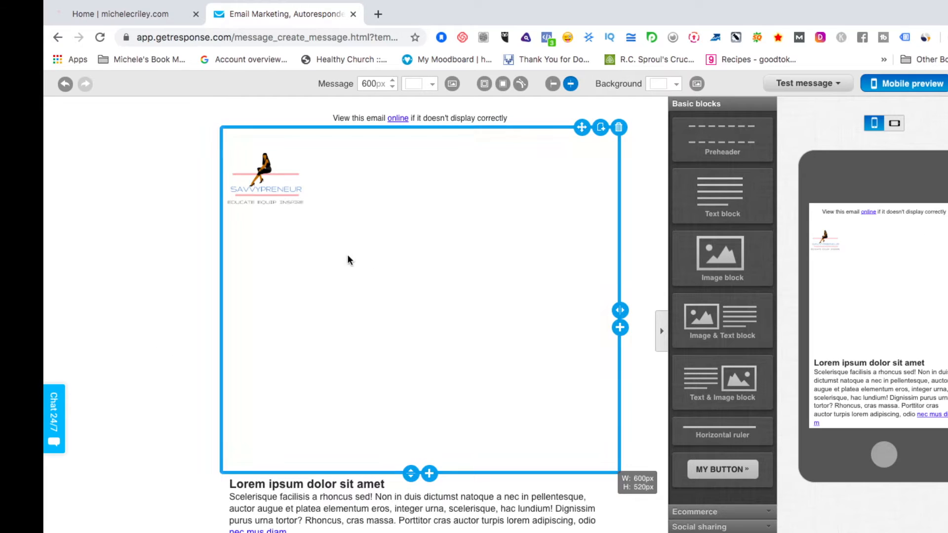
{"action": "left_click_drag", "start_coordinate": [410, 474], "coordinate": [419, 280]}
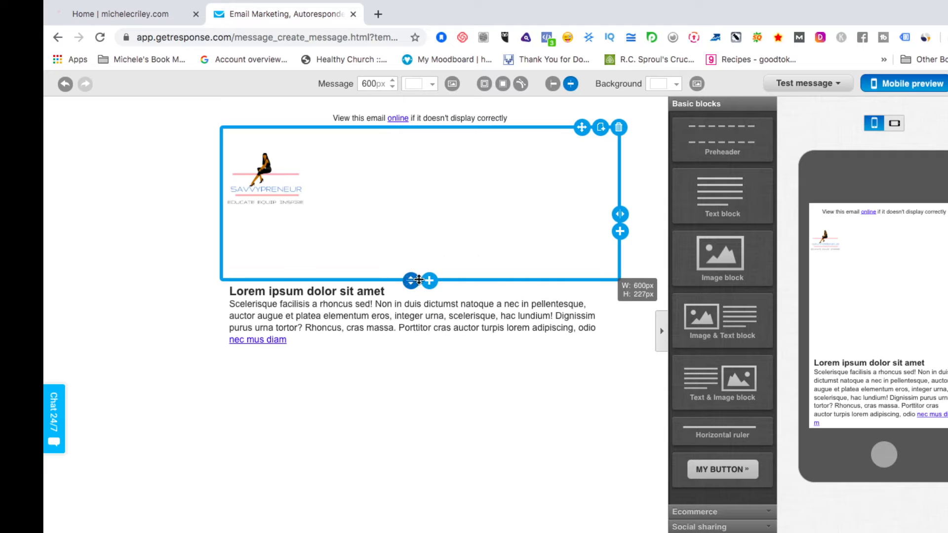
{"action": "left_click_drag", "start_coordinate": [622, 211], "coordinate": [331, 239]}
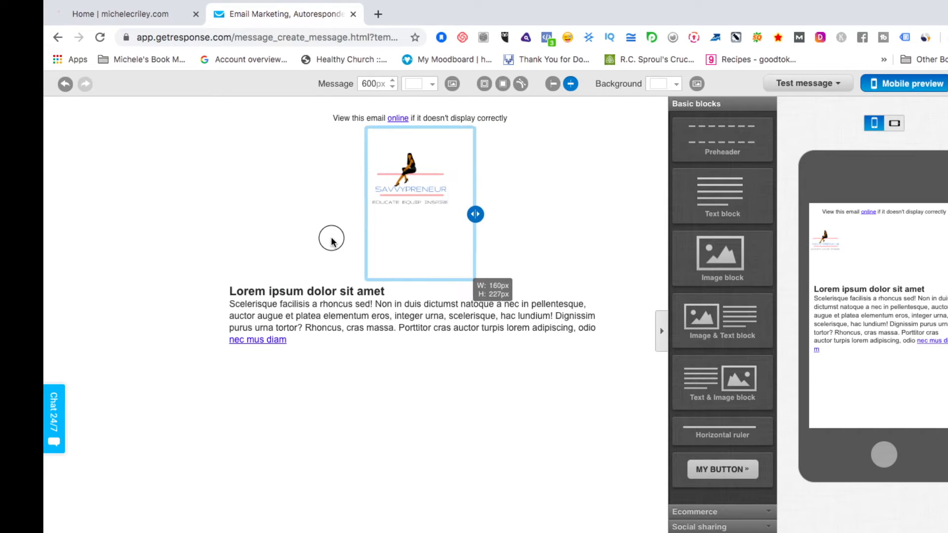
{"action": "left_click_drag", "start_coordinate": [412, 280], "coordinate": [411, 238]}
{"action": "left_click_drag", "start_coordinate": [475, 193], "coordinate": [464, 190]}
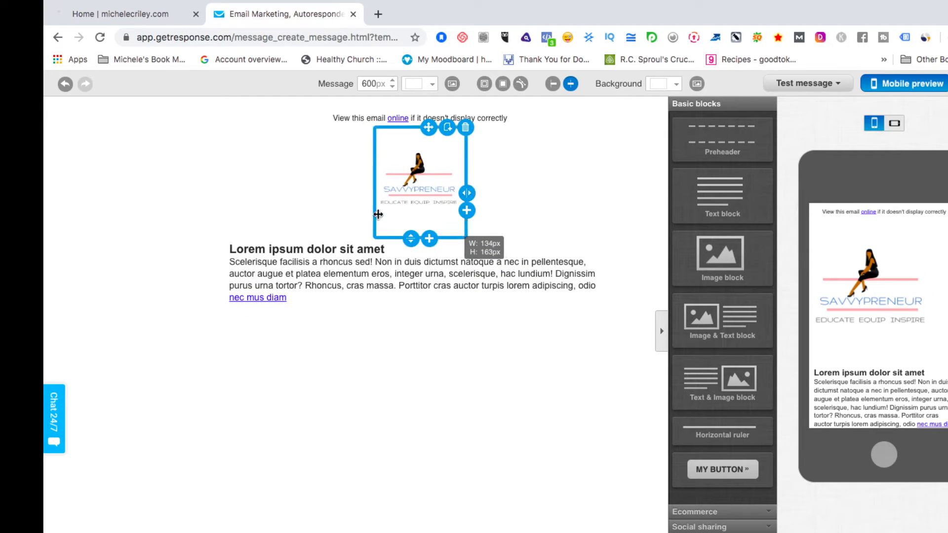
{"action": "left_click_drag", "start_coordinate": [406, 233], "coordinate": [406, 225]}
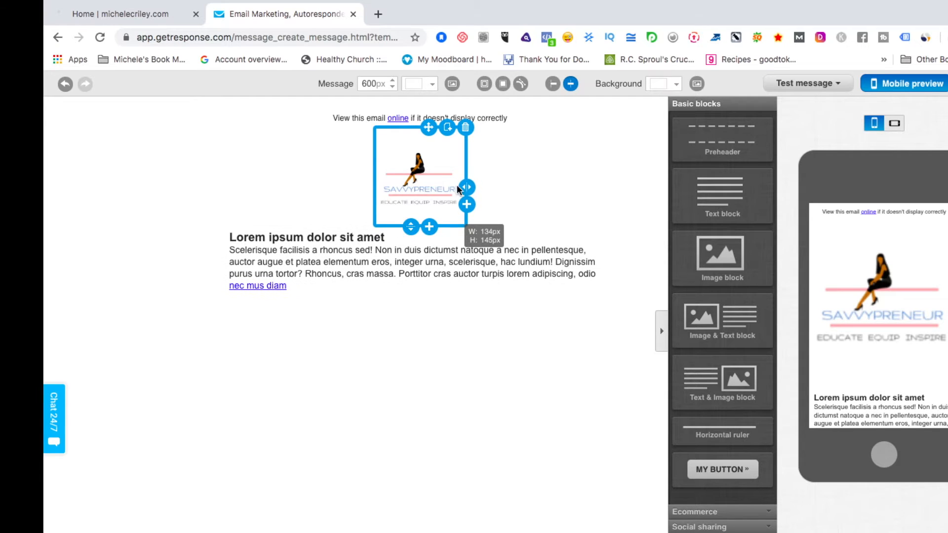
{"action": "left_click", "coordinate": [319, 264]}
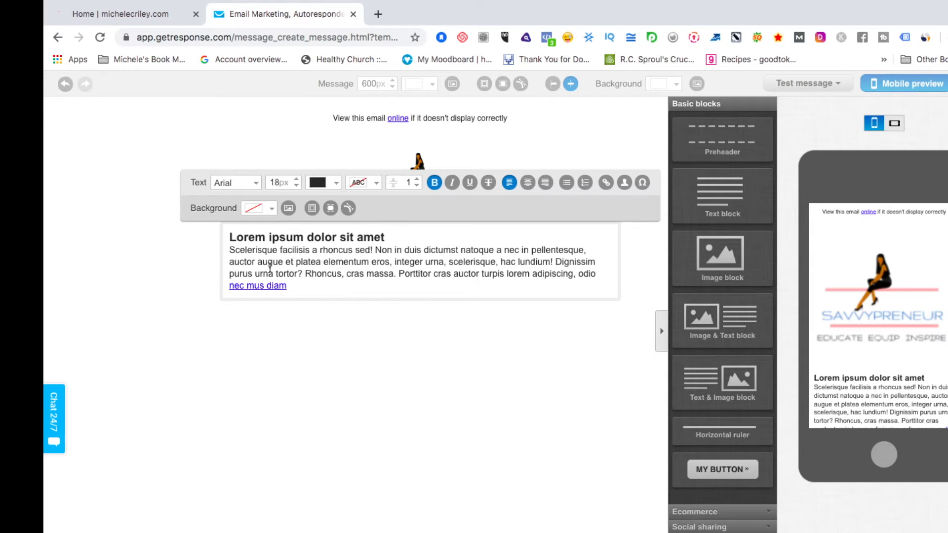
Replace the Lorem ipsum heading with 'Welcome [[firstname]]' and add a blank line below the body text.
{"action": "left_click_drag", "start_coordinate": [385, 238], "coordinate": [226, 235]}
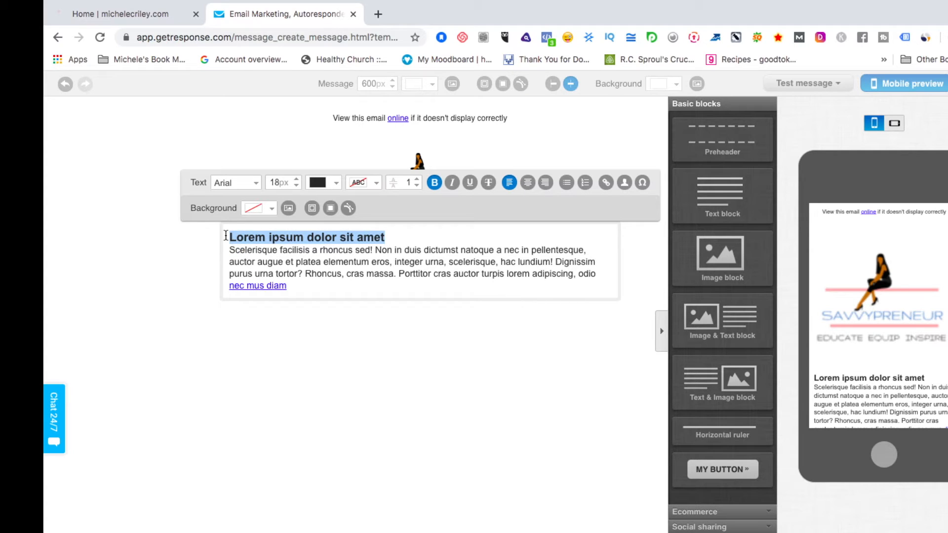
{"action": "type", "text": "Welcome Email"}
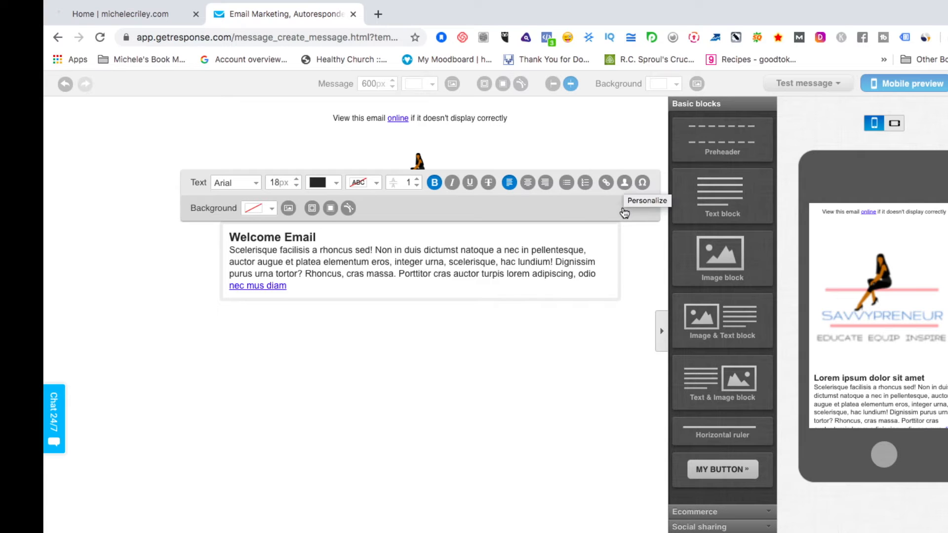
{"action": "left_click", "coordinate": [625, 184]}
{"action": "left_click", "coordinate": [619, 243]}
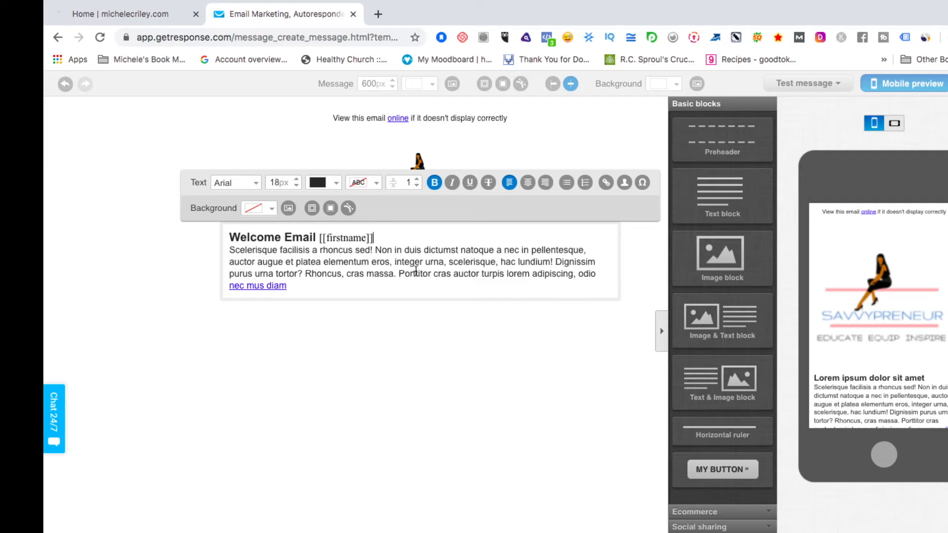
{"action": "left_click", "coordinate": [285, 237]}
{"action": "key", "text": "BackSpace"}
{"action": "key", "text": "BackSpace"}
{"action": "key", "text": "BackSpace"}
{"action": "key", "text": "BackSpace"}
{"action": "key", "text": "BackSpace"}
{"action": "key", "text": "BackSpace"}
{"action": "key", "text": "BackSpace"}
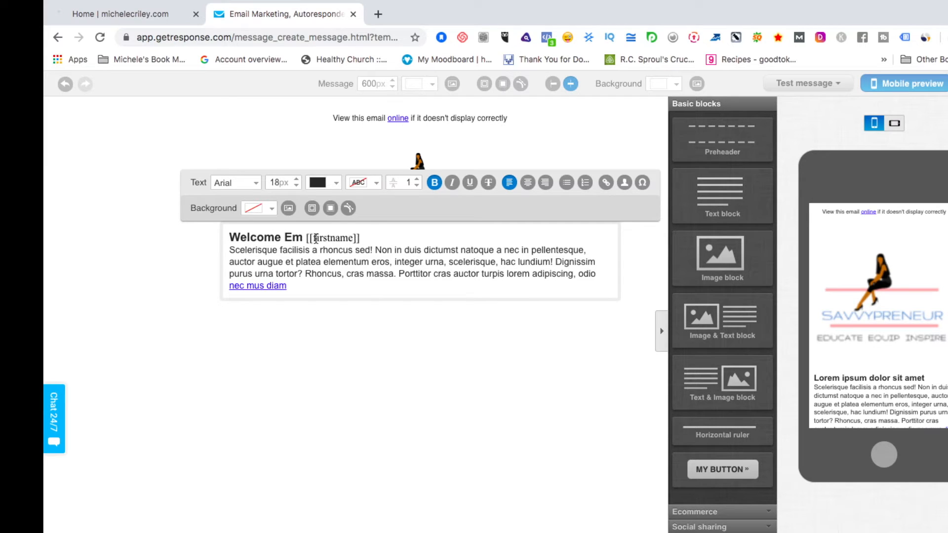
{"action": "type", "text": "e"}
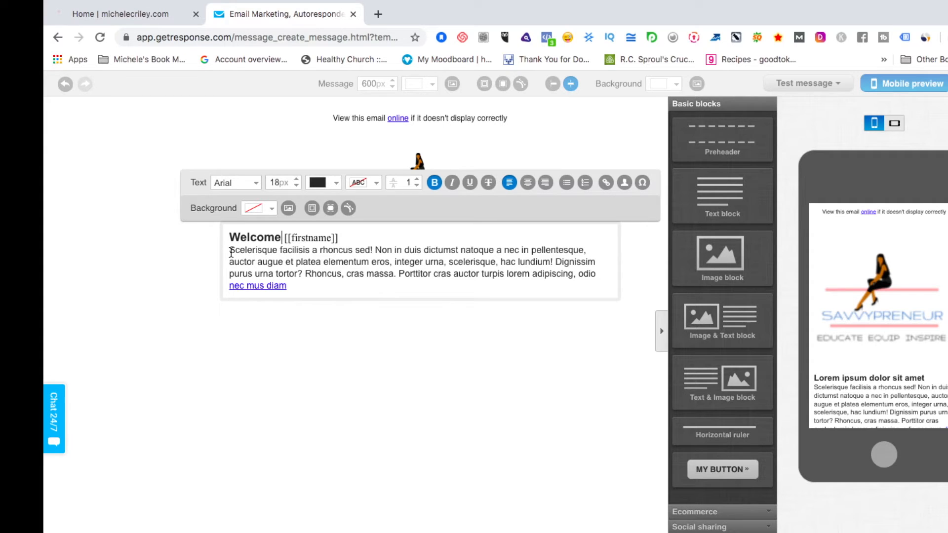
{"action": "left_click", "coordinate": [304, 287]}
{"action": "key", "text": "Return"}
{"action": "key", "text": "Return"}
{"action": "key", "text": "Return"}
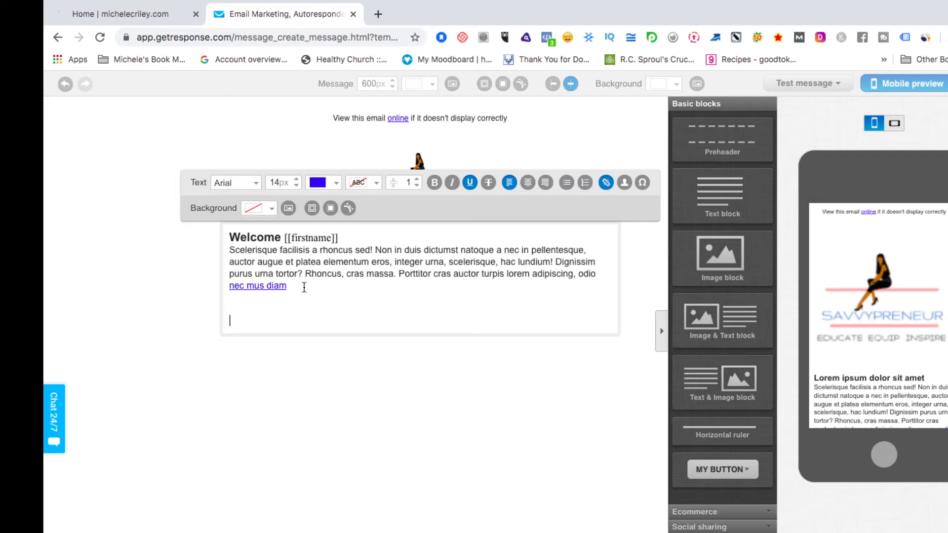
Write the line 'Click the link to download ➡️ Free Resource' below the sample paragraph.
{"action": "type", "text": "k the link to download"}
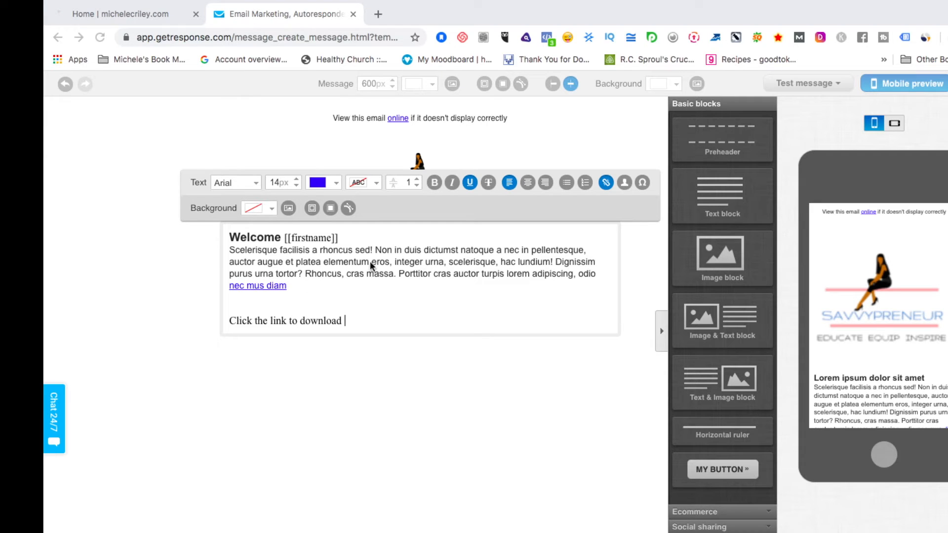
{"action": "left_click", "coordinate": [369, 234]}
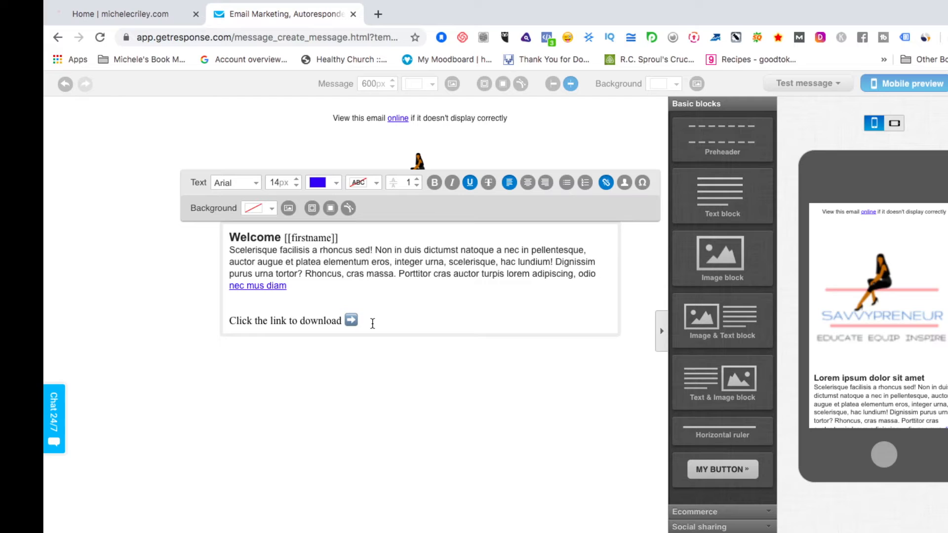
{"action": "type", "text": "Free"}
{"action": "type", "text": "reo"}
{"action": "type", "text": "ou"}
{"action": "key", "text": "BackSpace"}
{"action": "key", "text": "BackSpace"}
{"action": "key", "text": "BackSpace"}
{"action": "key", "text": "BackSpace"}
{"action": "type", "text": "Resource"}
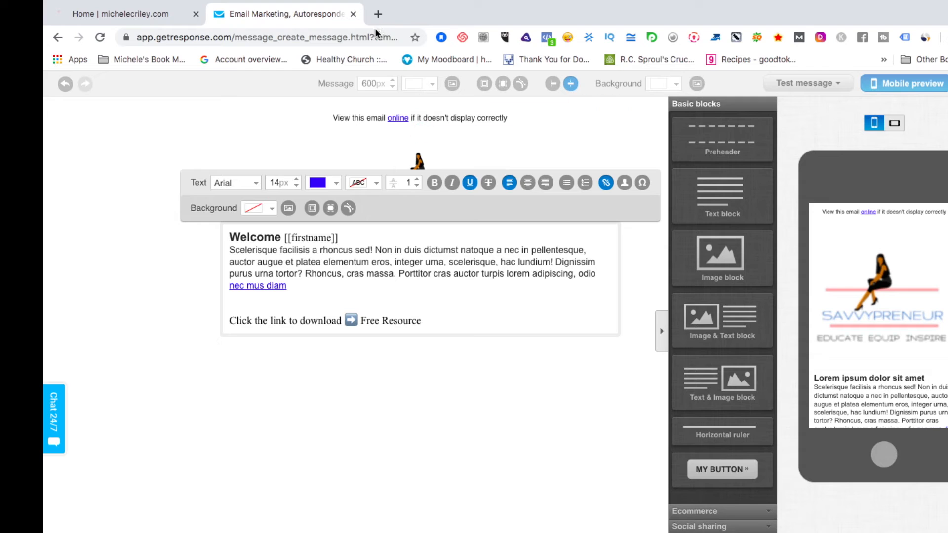
Go to getresponse.com in a new tab, log in, and open Files and images.
{"action": "left_click", "coordinate": [377, 17]}
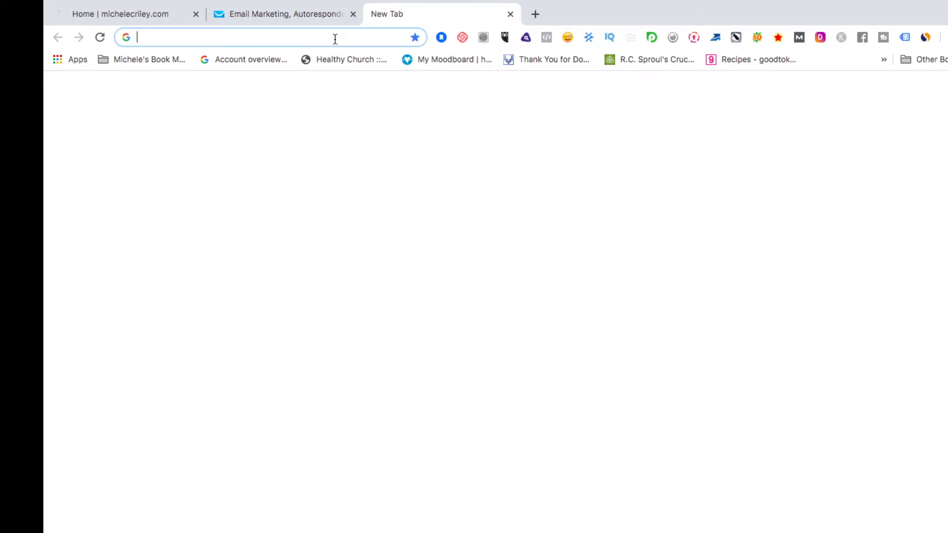
{"action": "type", "text": "get"}
{"action": "key", "text": "Return"}
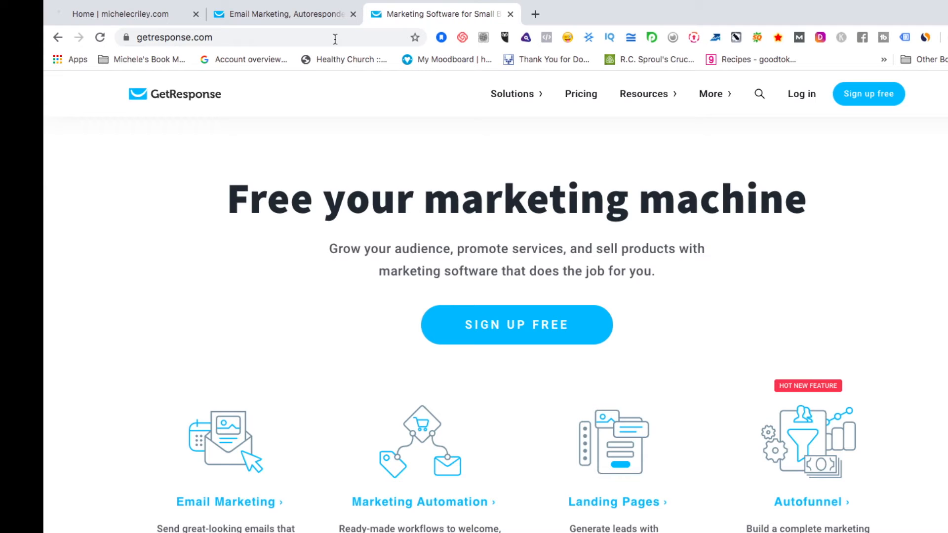
{"action": "left_click", "coordinate": [801, 95]}
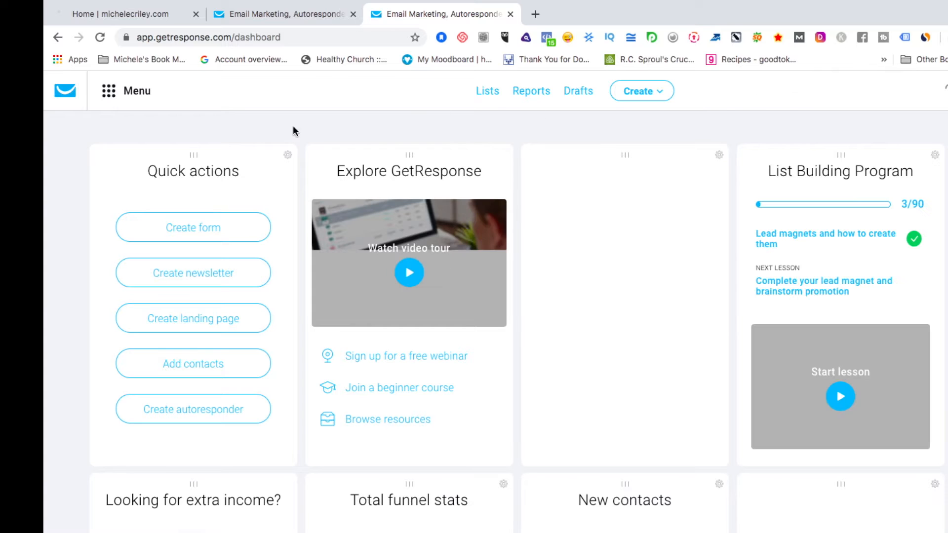
{"action": "left_click", "coordinate": [114, 94]}
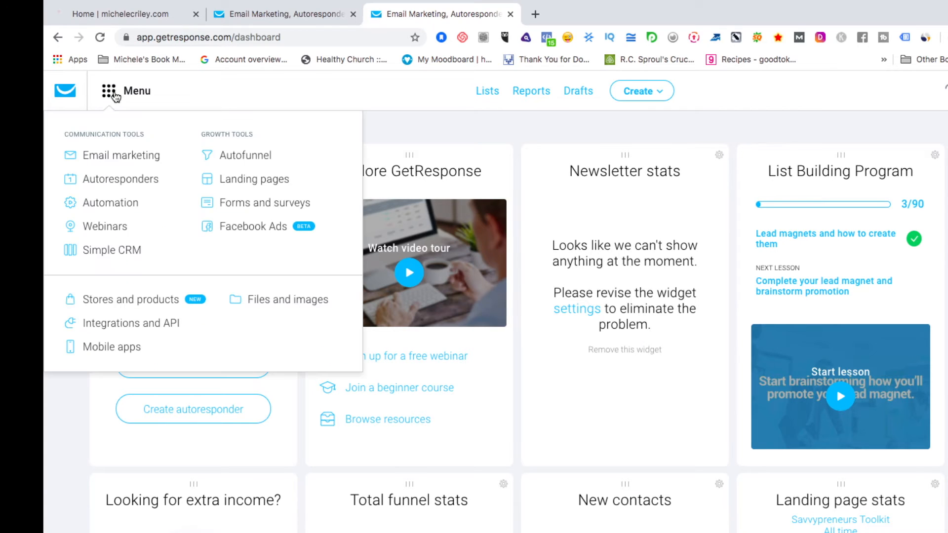
{"action": "left_click", "coordinate": [270, 301]}
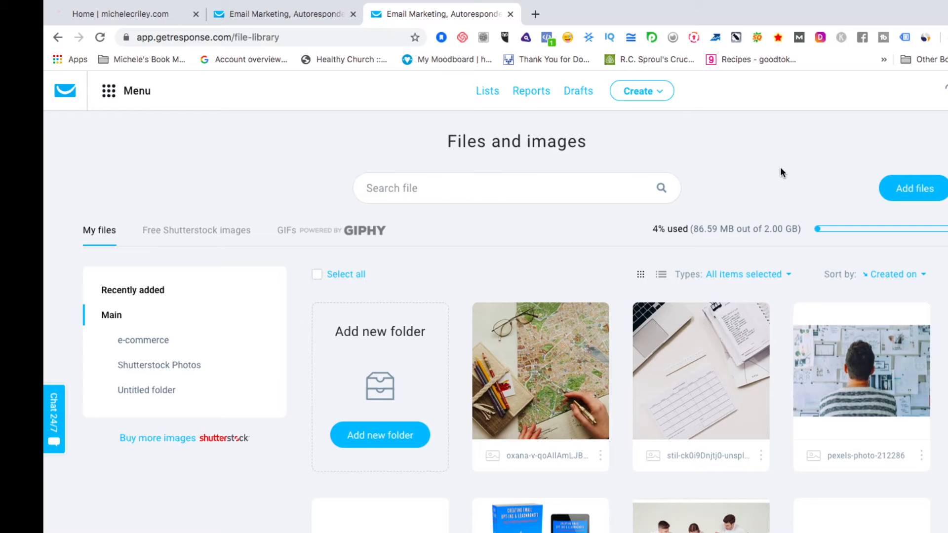
Copy the onepagebizplan file's URL from its card menu in the library.
{"action": "scroll", "coordinate": [781, 171], "scroll_direction": "down", "scroll_amount": 8}
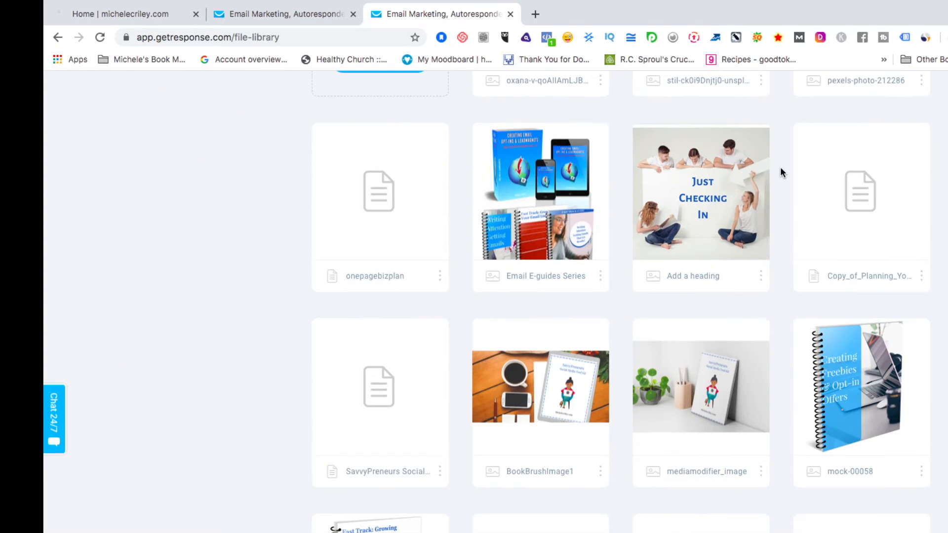
{"action": "left_click", "coordinate": [440, 275]}
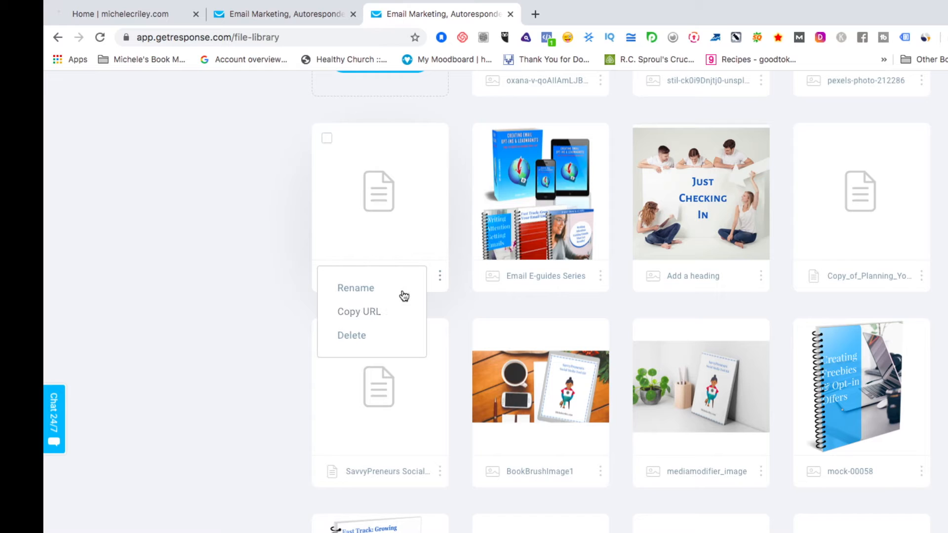
{"action": "left_click", "coordinate": [372, 311]}
{"action": "left_click", "coordinate": [440, 275]}
{"action": "left_click", "coordinate": [368, 312]}
{"action": "left_click", "coordinate": [440, 276]}
{"action": "left_click", "coordinate": [368, 312]}
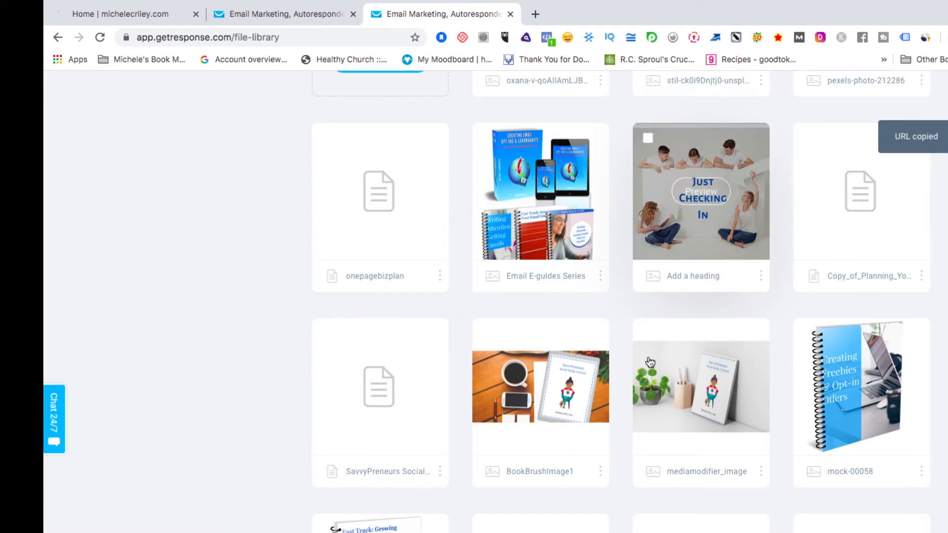
{"action": "left_click", "coordinate": [536, 14]}
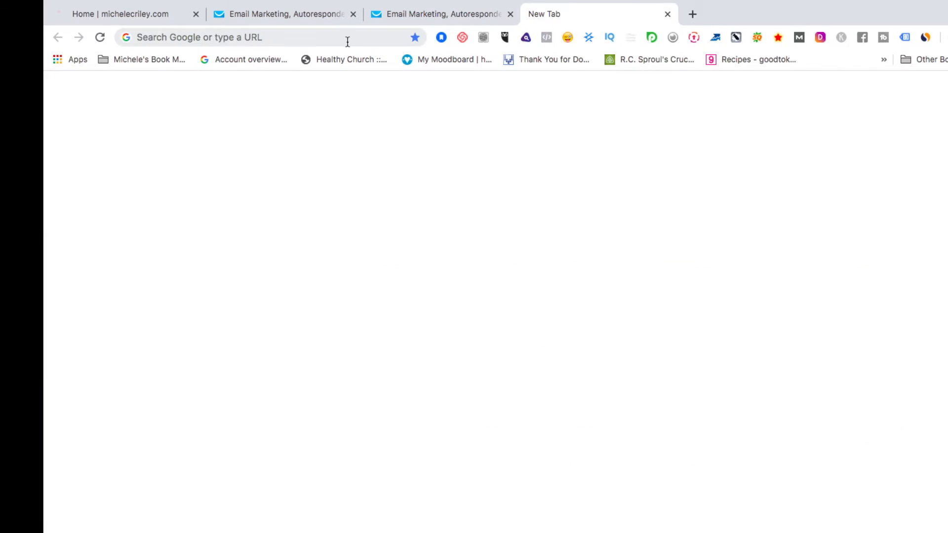
{"action": "left_click", "coordinate": [347, 40]}
{"action": "key", "text": "super+v"}
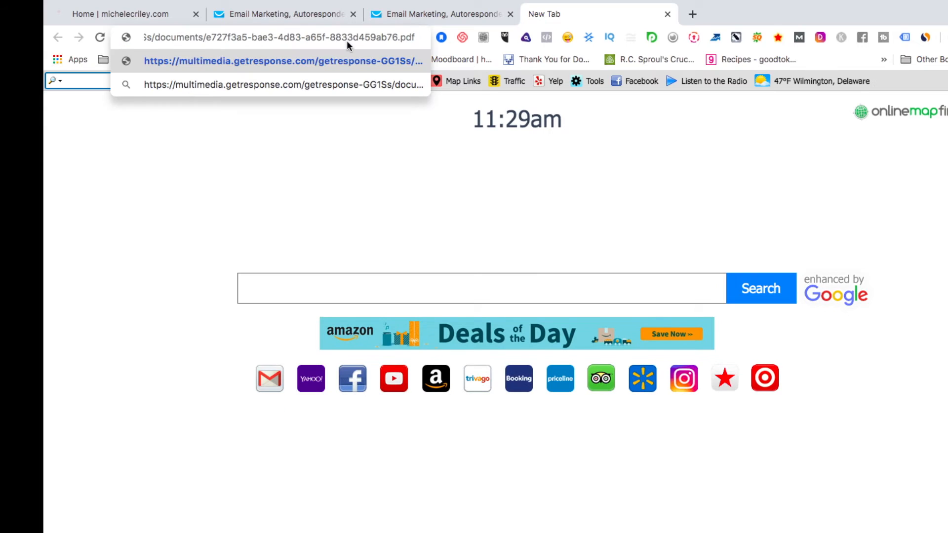
{"action": "key", "text": "Return"}
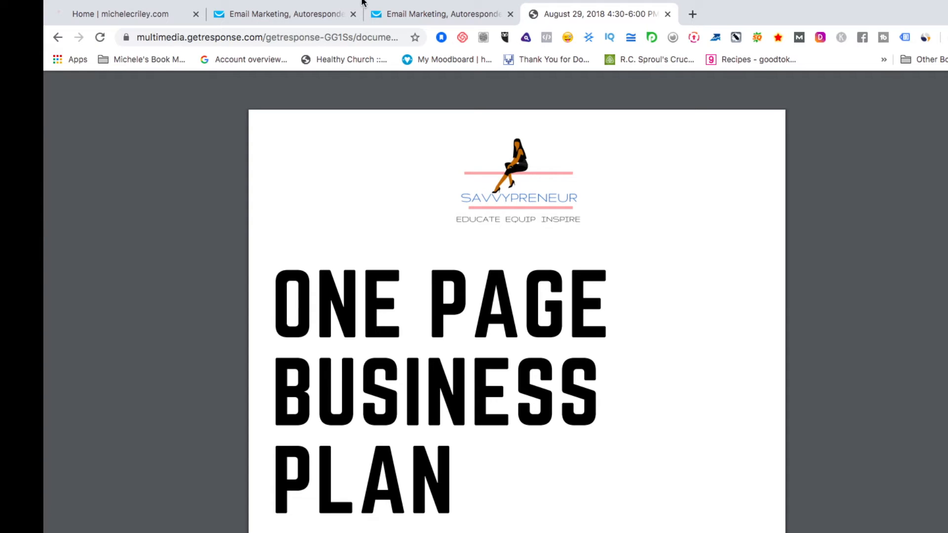
{"action": "left_click", "coordinate": [668, 14]}
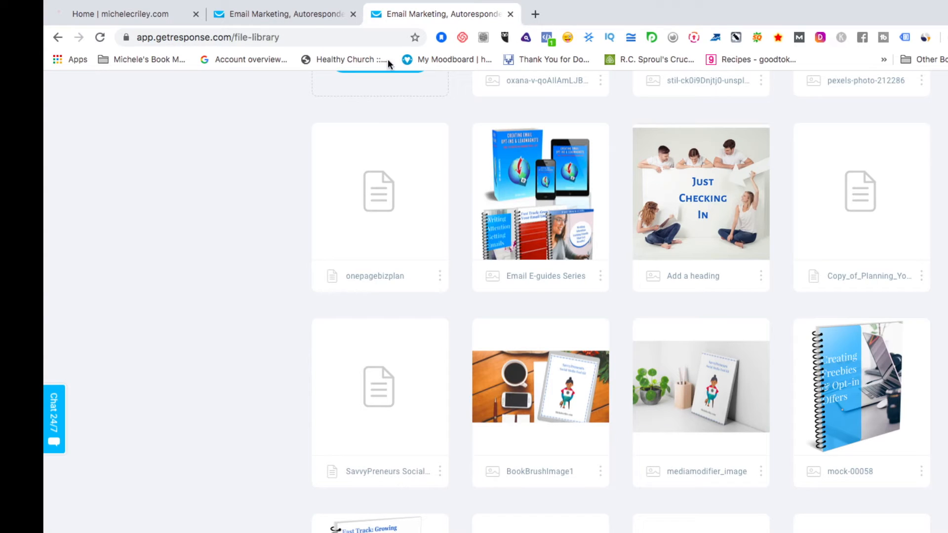
Link 'Free Resource' to the copied onepagebizplan URL and switch the mobile preview to landscape.
{"action": "left_click", "coordinate": [292, 18]}
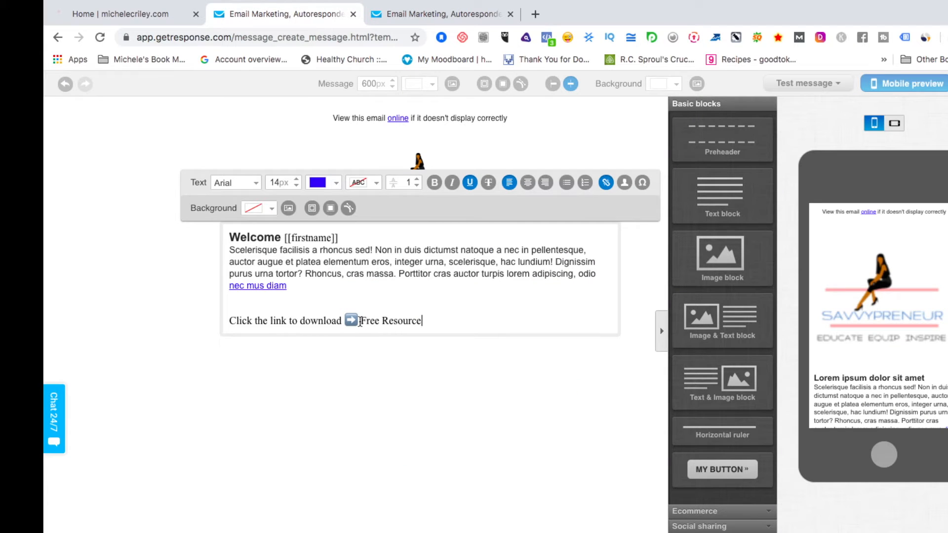
{"action": "left_click_drag", "start_coordinate": [362, 322], "coordinate": [435, 323]}
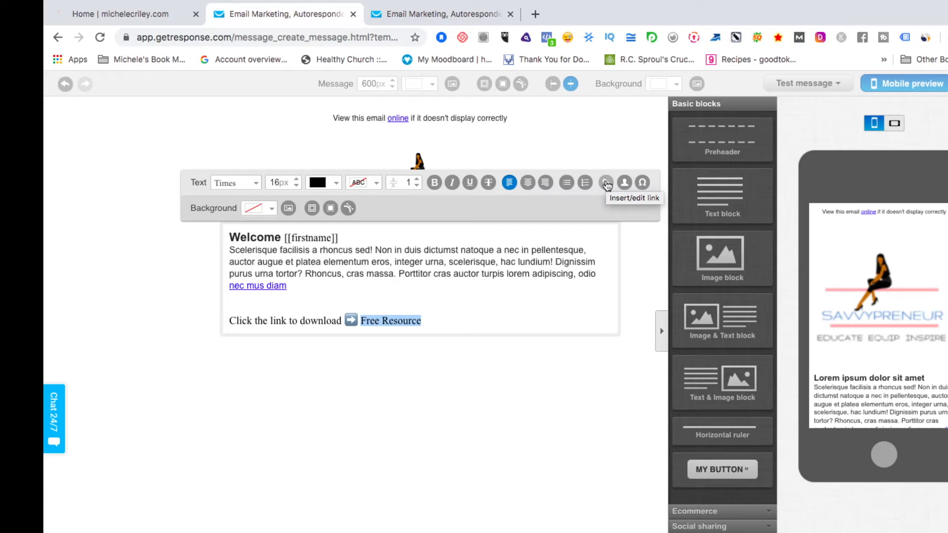
{"action": "left_click", "coordinate": [607, 183]}
{"action": "left_click", "coordinate": [507, 304]}
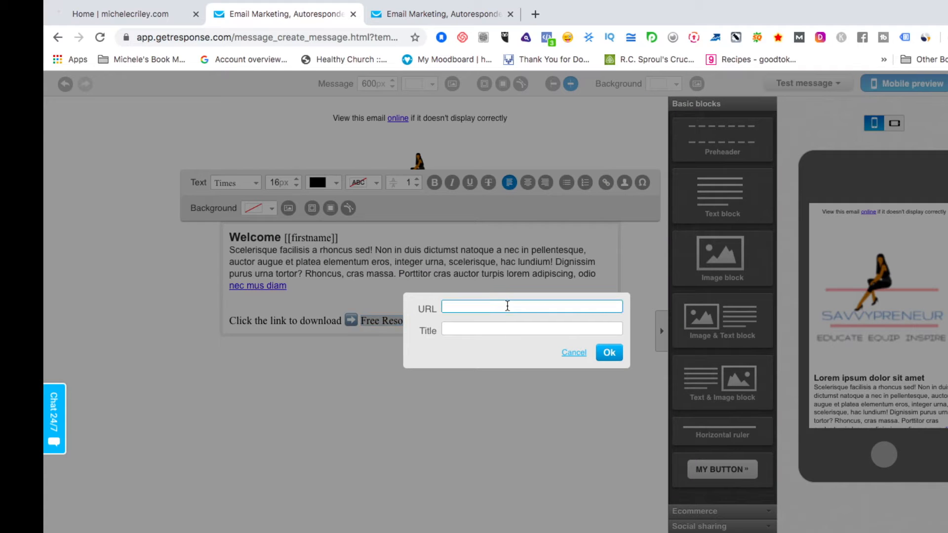
{"action": "key", "text": "super+v"}
{"action": "left_click", "coordinate": [609, 353]}
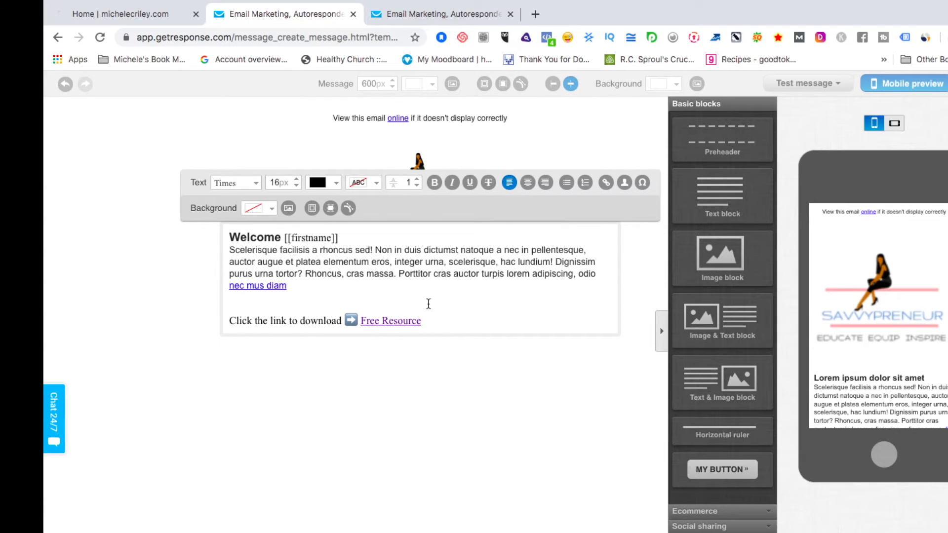
{"action": "left_click", "coordinate": [899, 125]}
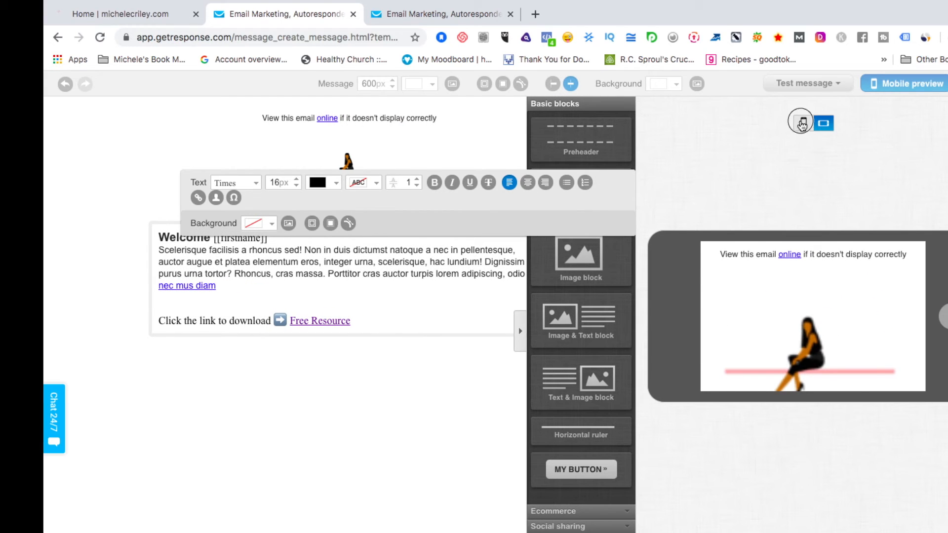
Switch the mobile preview back to portrait phone orientation.
{"action": "left_click", "coordinate": [802, 125]}
{"action": "scroll", "coordinate": [516, 432], "scroll_direction": "down", "scroll_amount": 1}
{"action": "scroll", "coordinate": [517, 434], "scroll_direction": "up", "scroll_amount": 1}
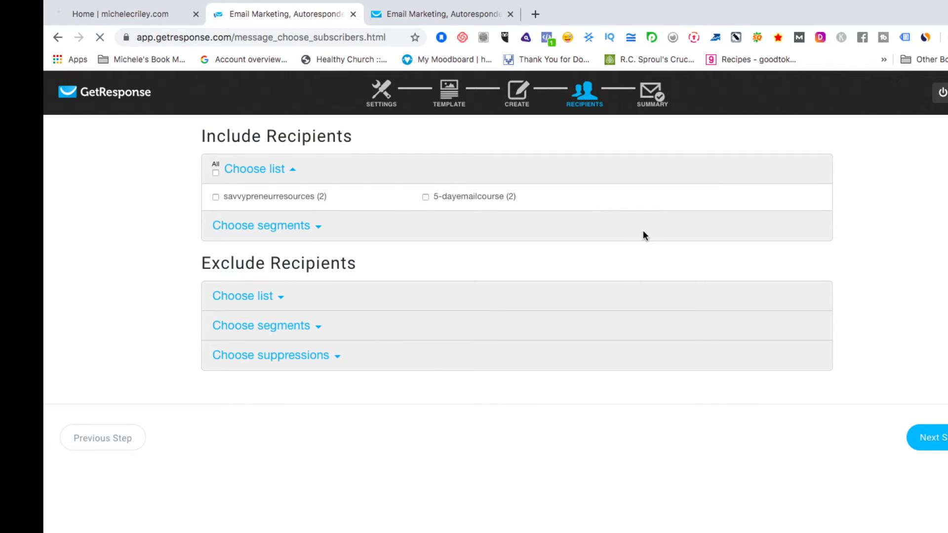
Continue from the Recipients step to the Summary page.
{"action": "left_click", "coordinate": [925, 437]}
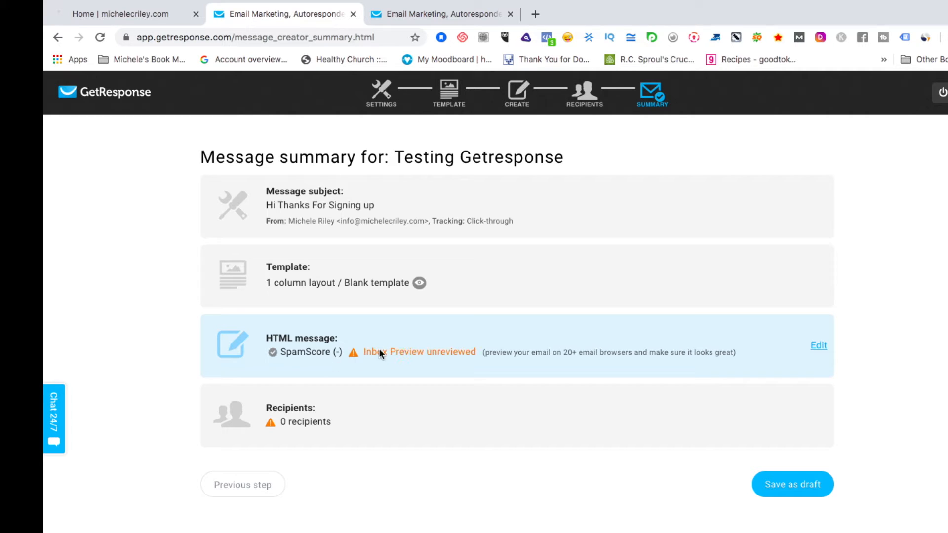
Look at the Inbox Preview, then save Testing Getresponse as a draft.
{"action": "left_click", "coordinate": [402, 359]}
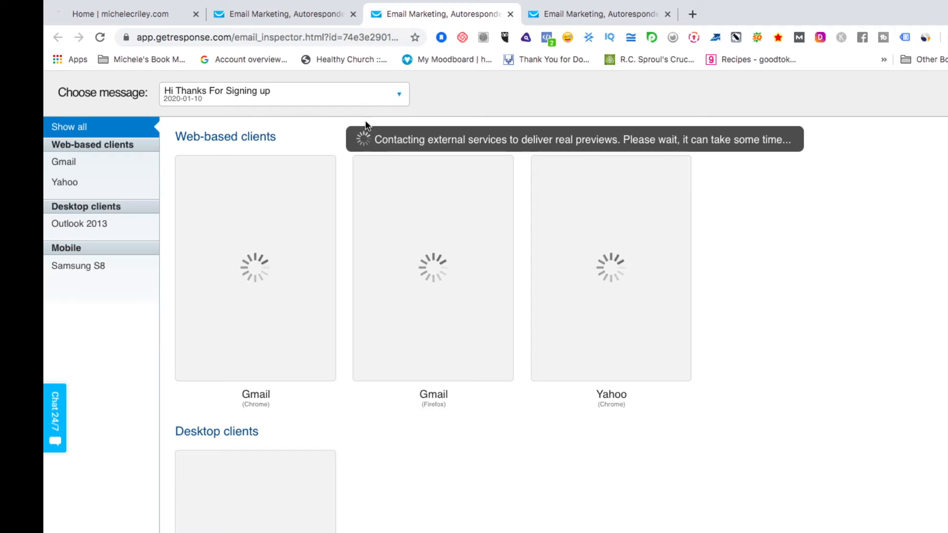
{"action": "left_click", "coordinate": [286, 15]}
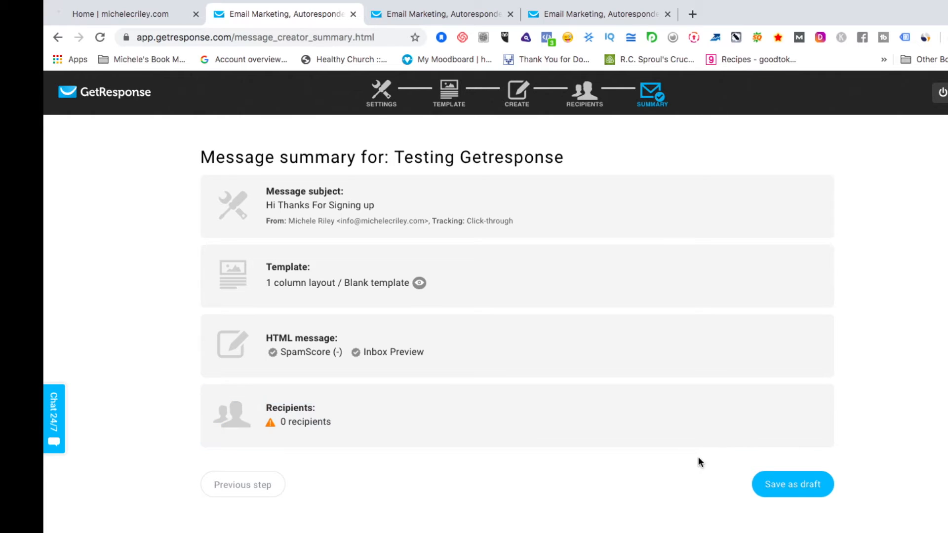
{"action": "left_click", "coordinate": [779, 486]}
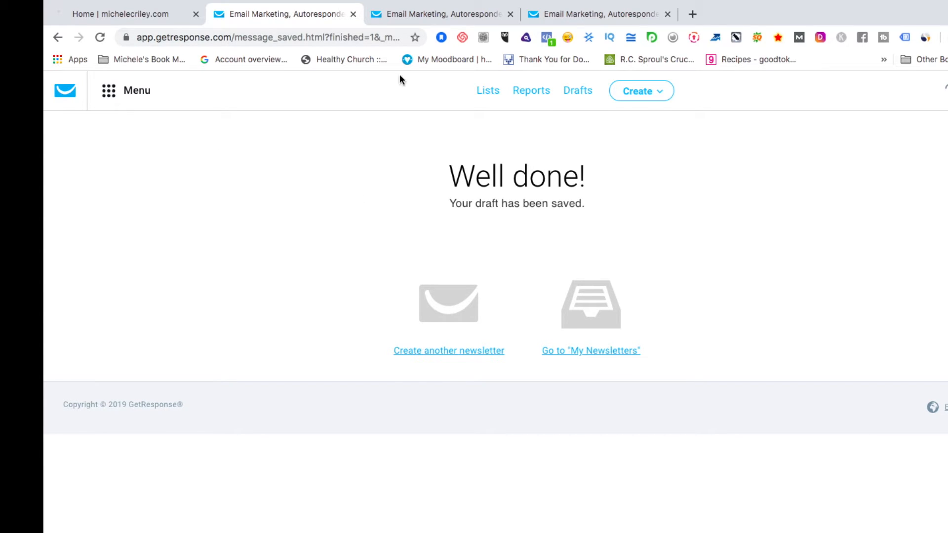
Exit full-screen mode and bring the browser window back into focus.
{"action": "mouse_move", "coordinate": [81, 21]}
{"action": "left_click", "coordinate": [82, 20]}
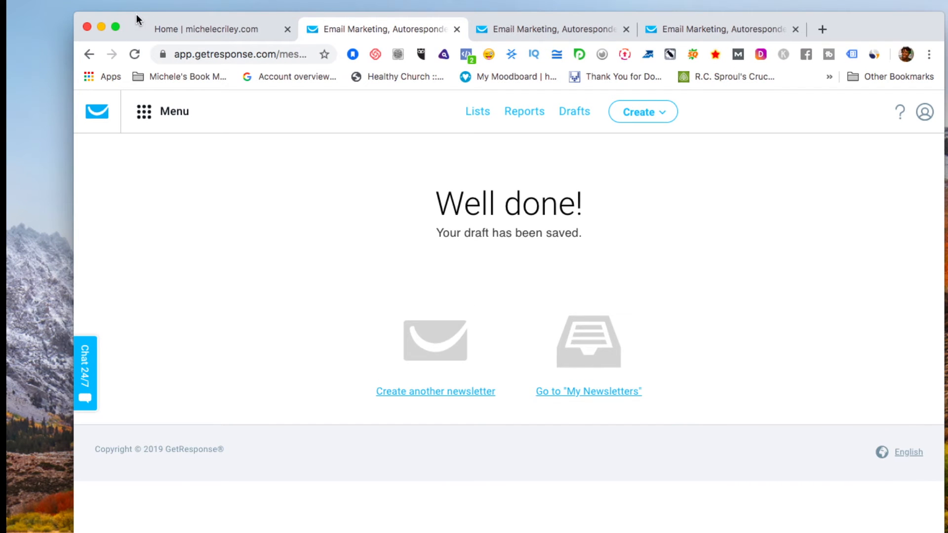
{"action": "left_click", "coordinate": [879, 29]}
{"action": "left_click_drag", "start_coordinate": [879, 26], "coordinate": [880, 27]}
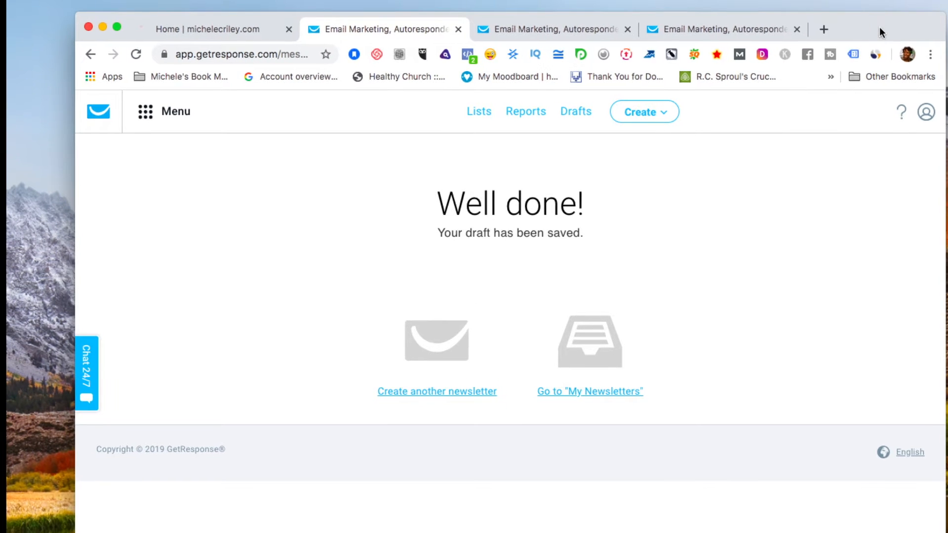
{"action": "left_click", "coordinate": [832, 0]}
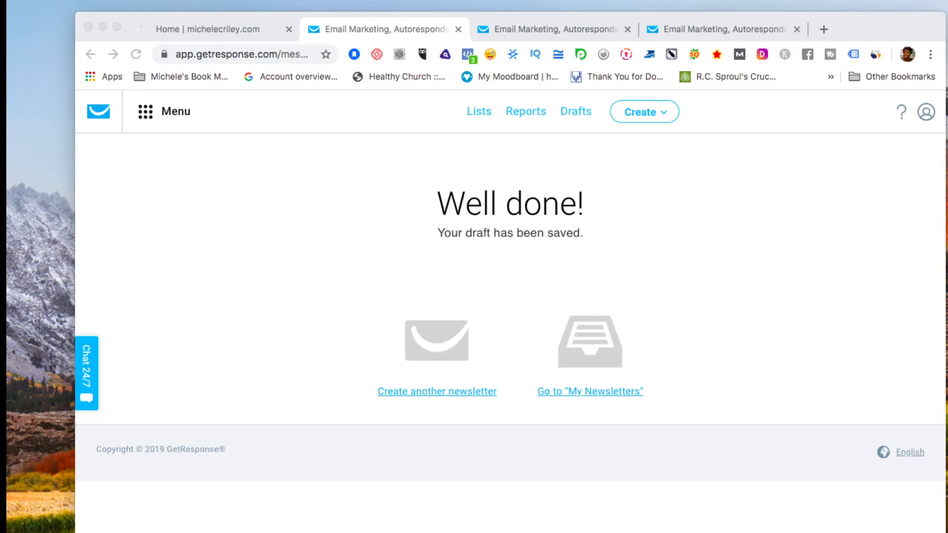
{"action": "left_click", "coordinate": [458, 497]}
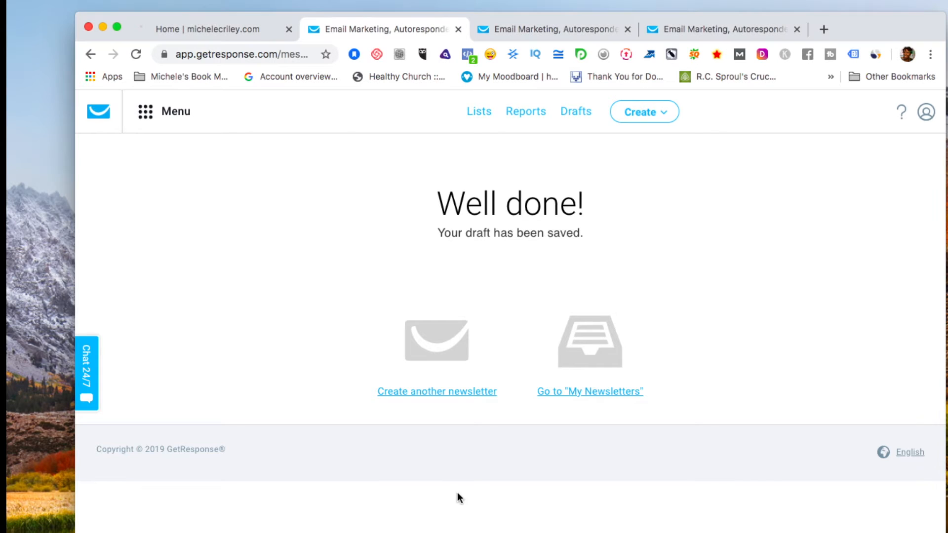
Start a new autoresponder from the Autoresponders page.
{"action": "left_click", "coordinate": [139, 115]}
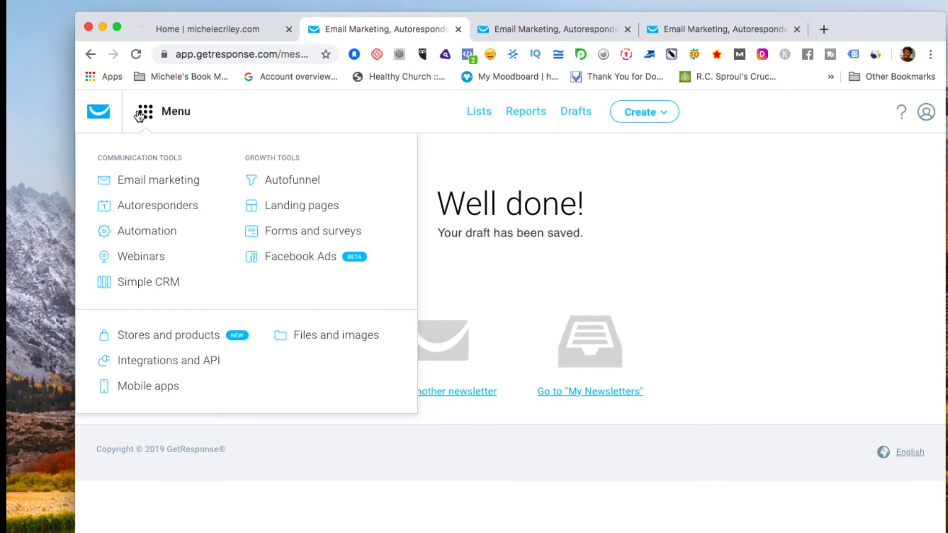
{"action": "left_click", "coordinate": [182, 212]}
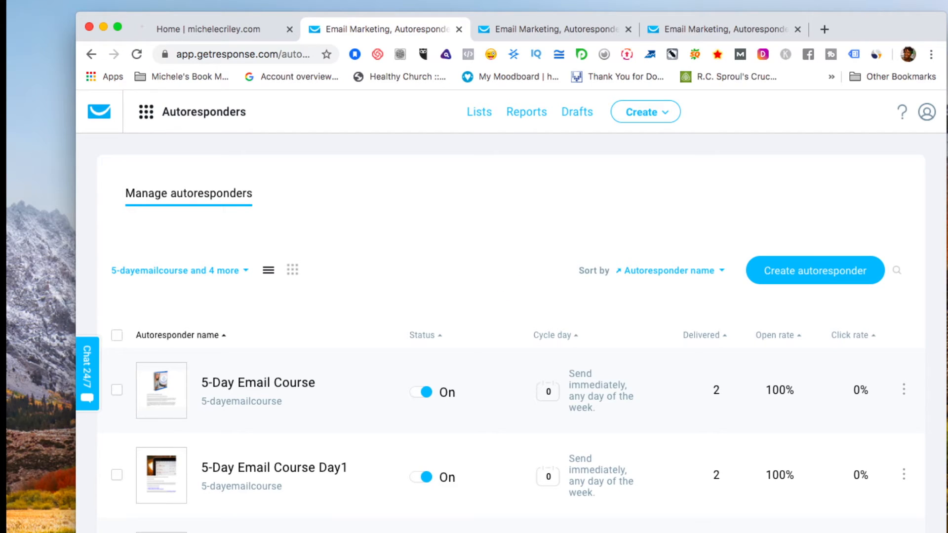
{"action": "left_click", "coordinate": [841, 272]}
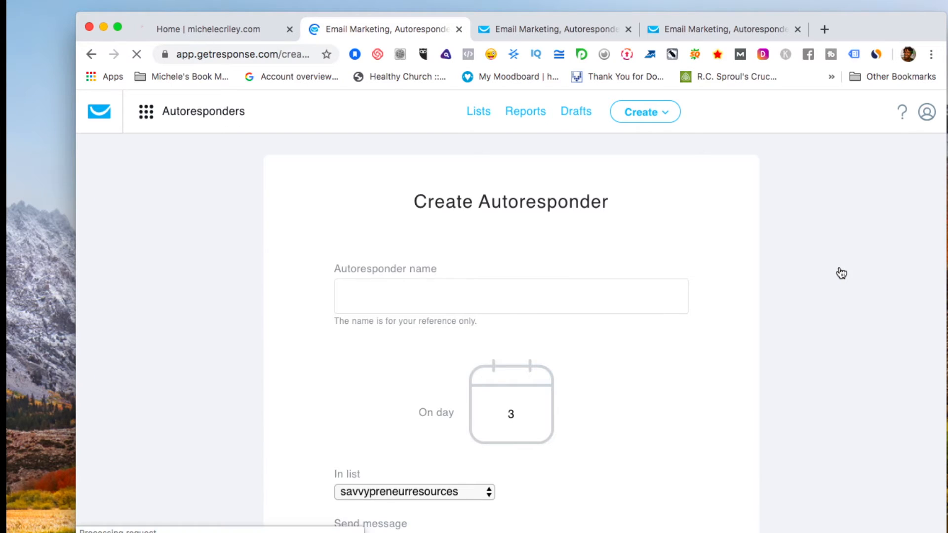
Name the new autoresponder 'Testing Getresponse'.
{"action": "left_click", "coordinate": [545, 295]}
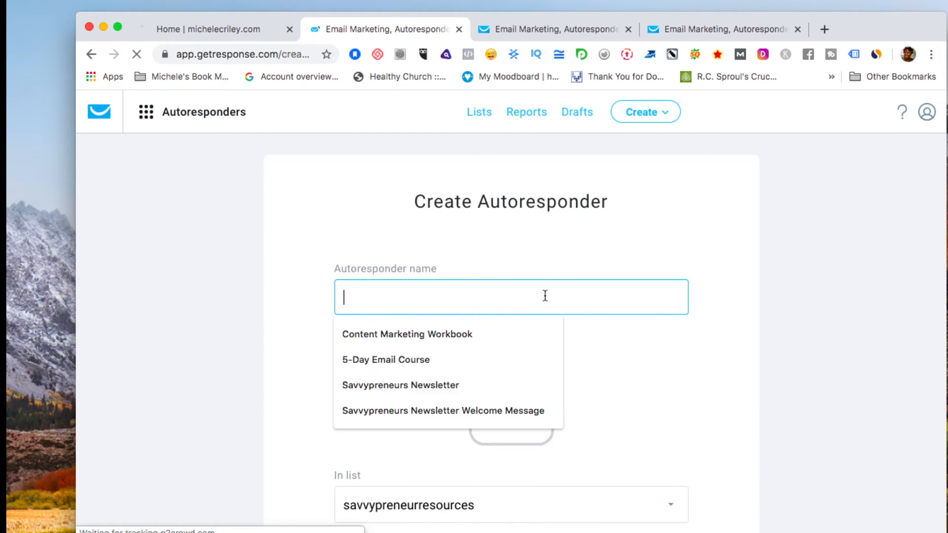
{"action": "type", "text": "Tes"}
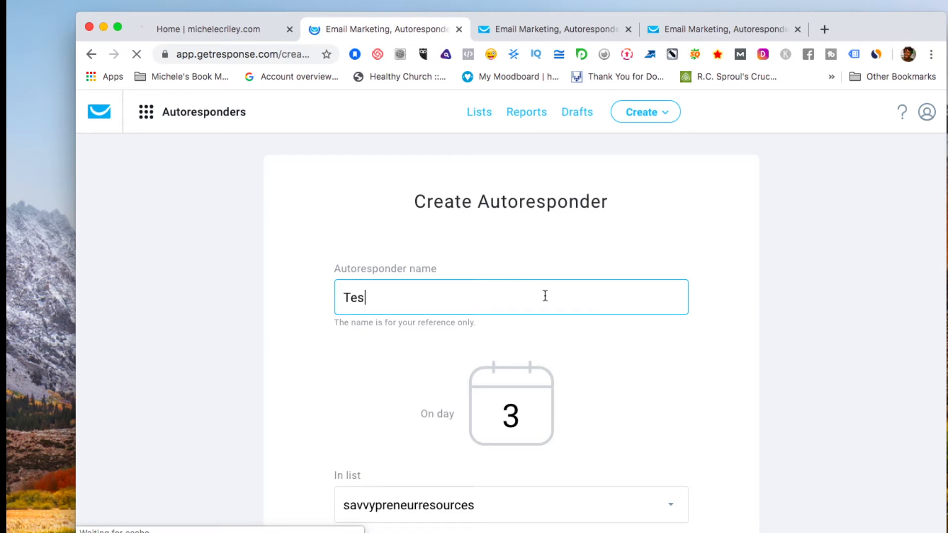
{"action": "type", "text": "ting "}
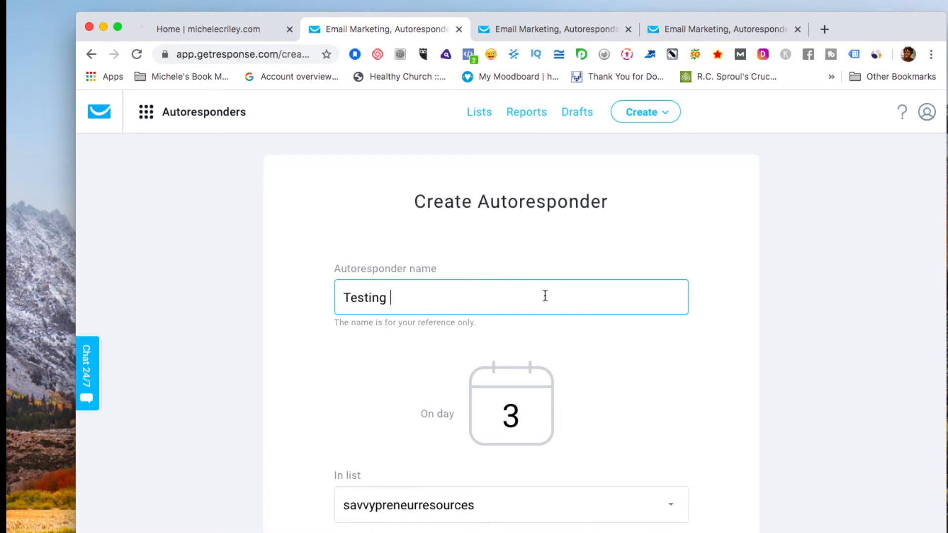
{"action": "type", "text": "Bet"}
{"action": "key", "text": "BackSpace"}
{"action": "key", "text": "BackSpace"}
{"action": "type", "text": "Getresponse"}
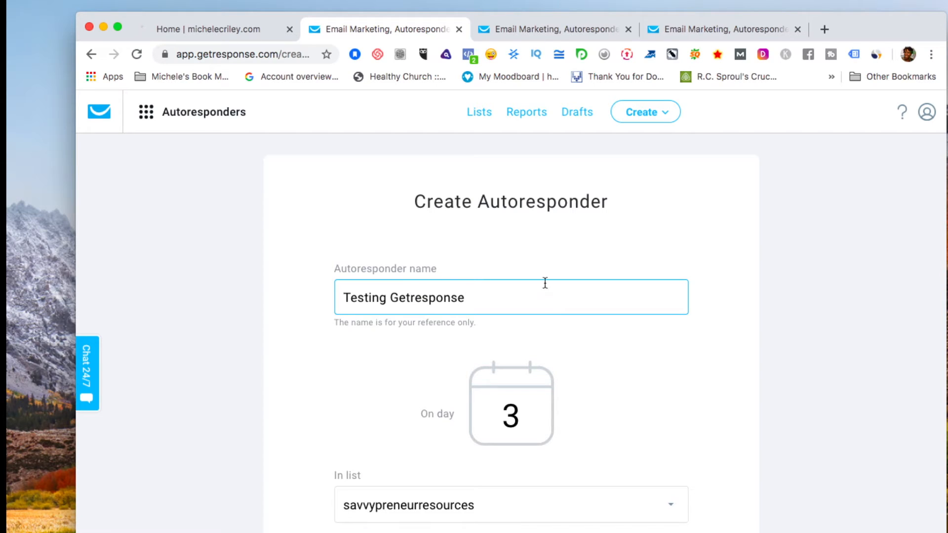
Set the autoresponder to send on day 0.
{"action": "left_click_drag", "start_coordinate": [537, 413], "coordinate": [461, 406]}
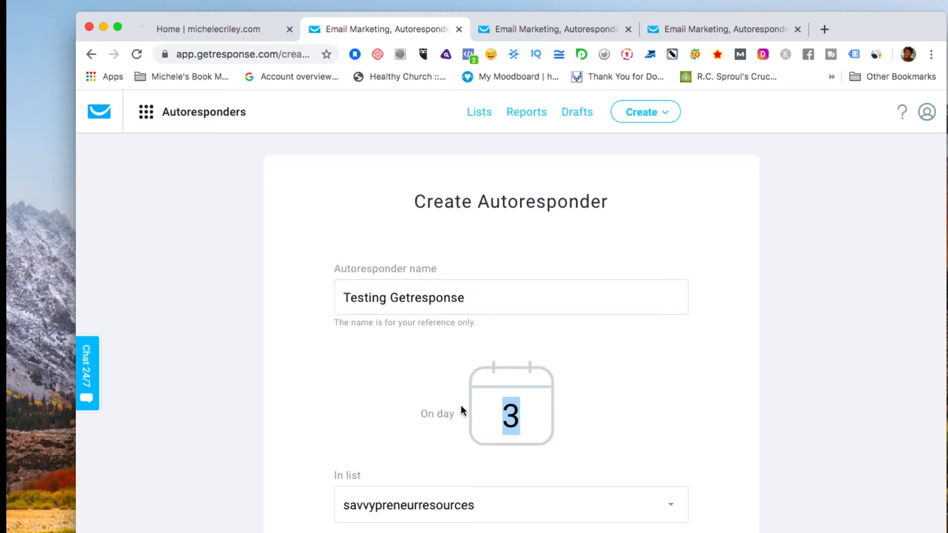
{"action": "type", "text": "0"}
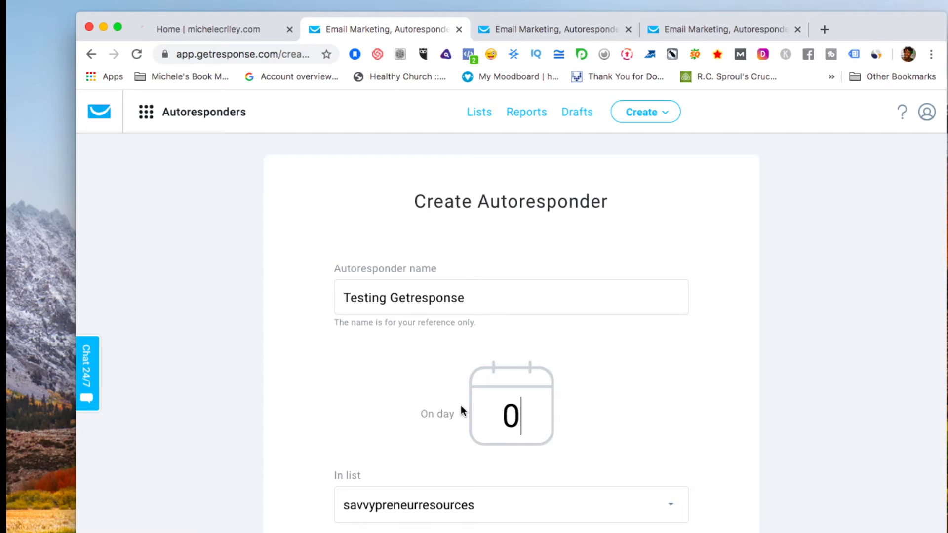
{"action": "key", "text": "BackSpace"}
{"action": "type", "text": "12"}
{"action": "key", "text": "BackSpace"}
{"action": "key", "text": "BackSpace"}
{"action": "type", "text": "0"}
{"action": "scroll", "coordinate": [600, 385], "scroll_direction": "down", "scroll_amount": 3}
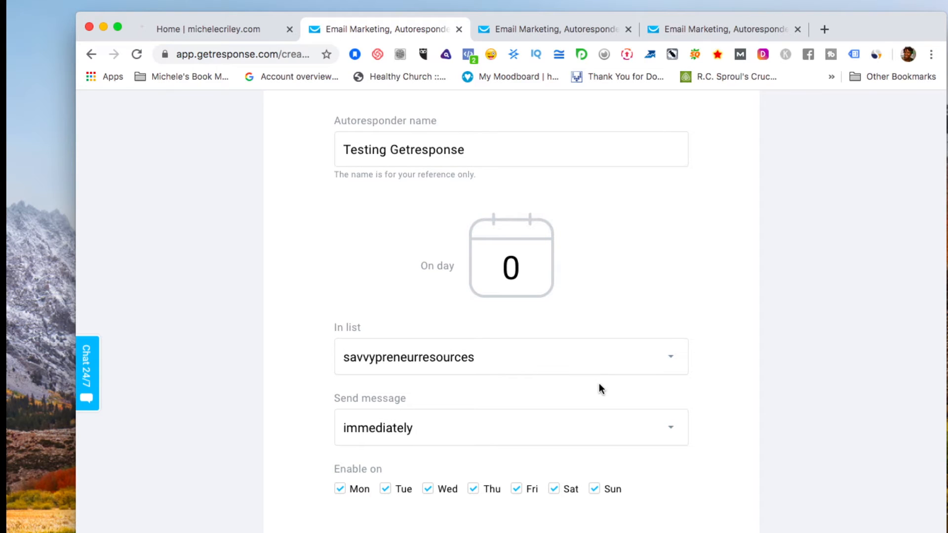
Choose testinggetresponse1 from the In list dropdown as the autoresponder's list.
{"action": "left_click", "coordinate": [670, 359]}
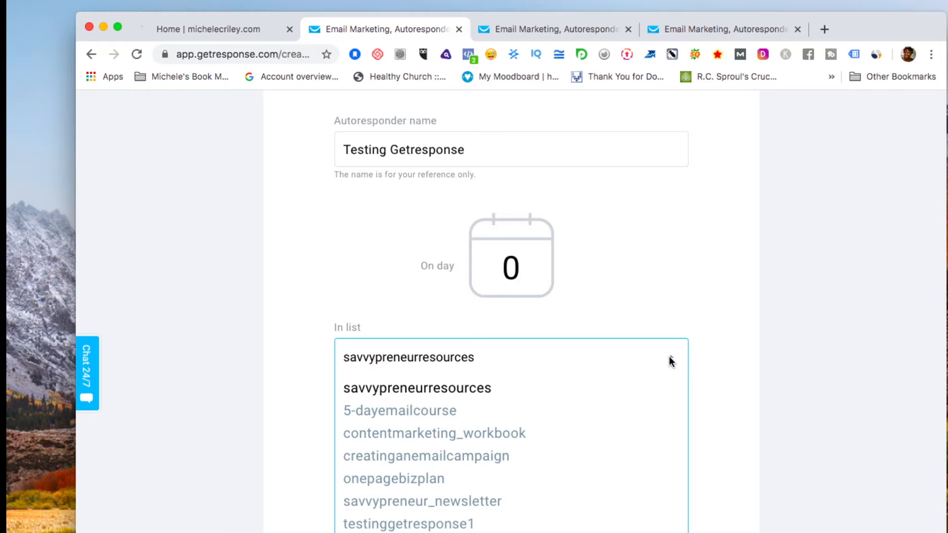
{"action": "left_click", "coordinate": [543, 527]}
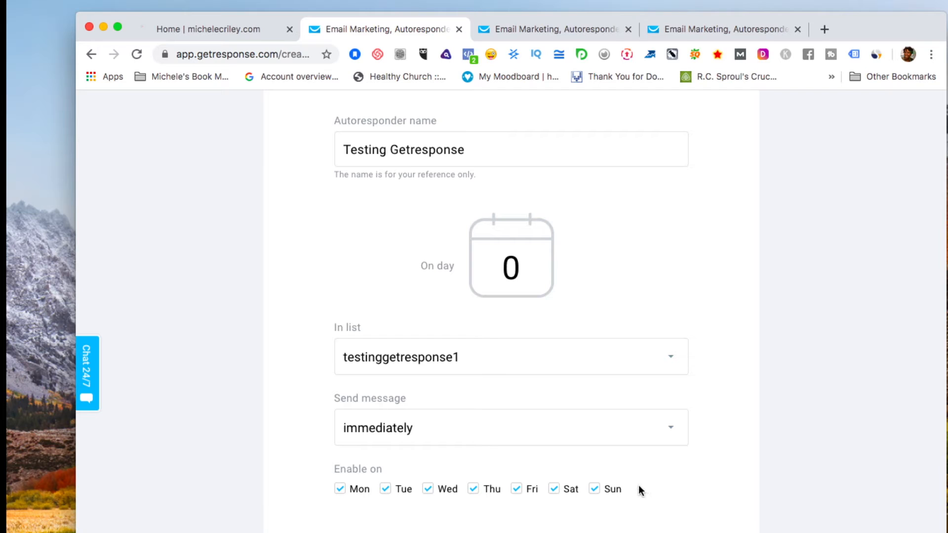
{"action": "scroll", "coordinate": [640, 490], "scroll_direction": "down", "scroll_amount": 3}
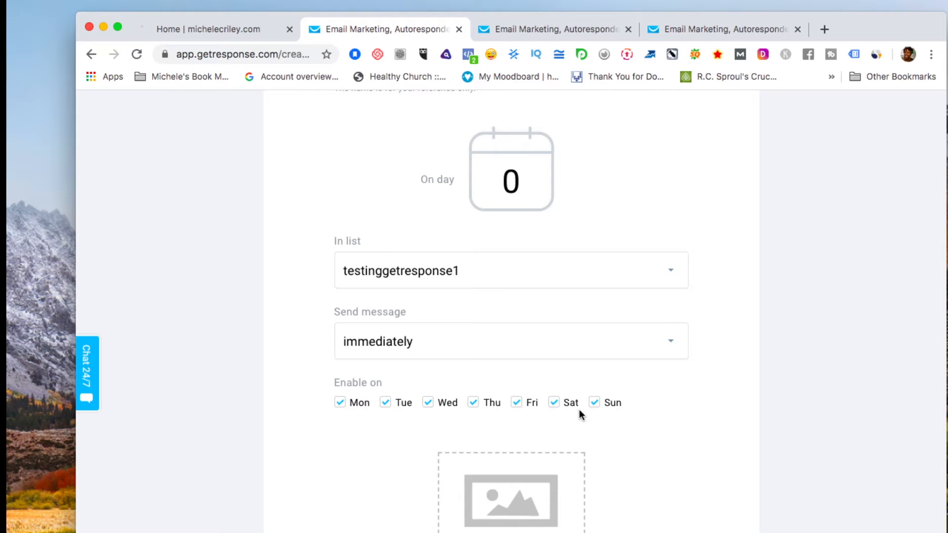
{"action": "scroll", "coordinate": [688, 418], "scroll_direction": "down", "scroll_amount": 5}
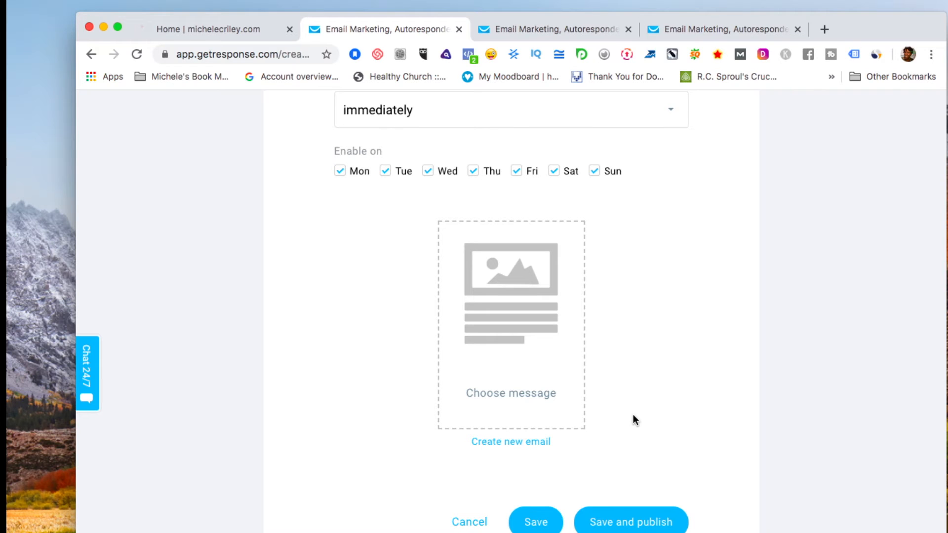
Pick the Testing Getresponse draft as the message, then save and publish the autoresponder.
{"action": "left_click", "coordinate": [513, 397]}
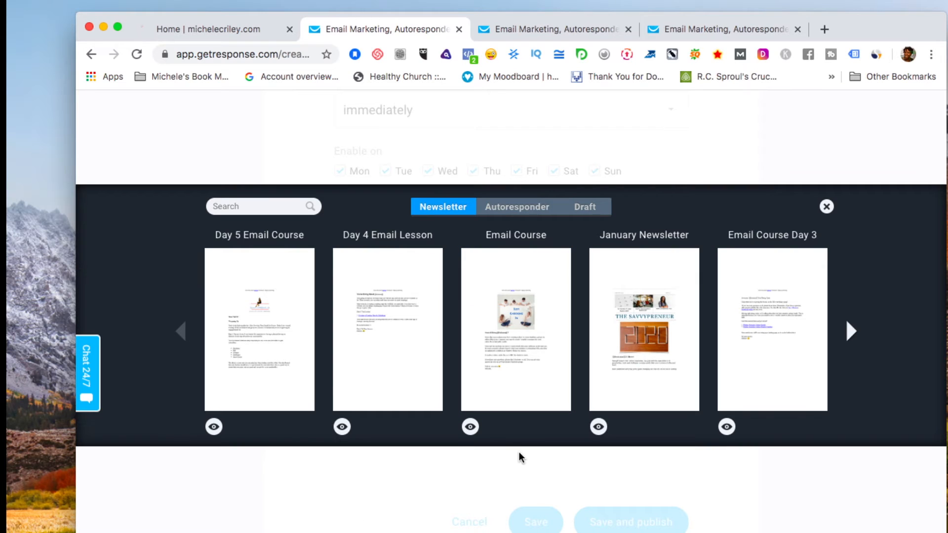
{"action": "left_click", "coordinate": [592, 209]}
{"action": "mouse_move", "coordinate": [270, 307]}
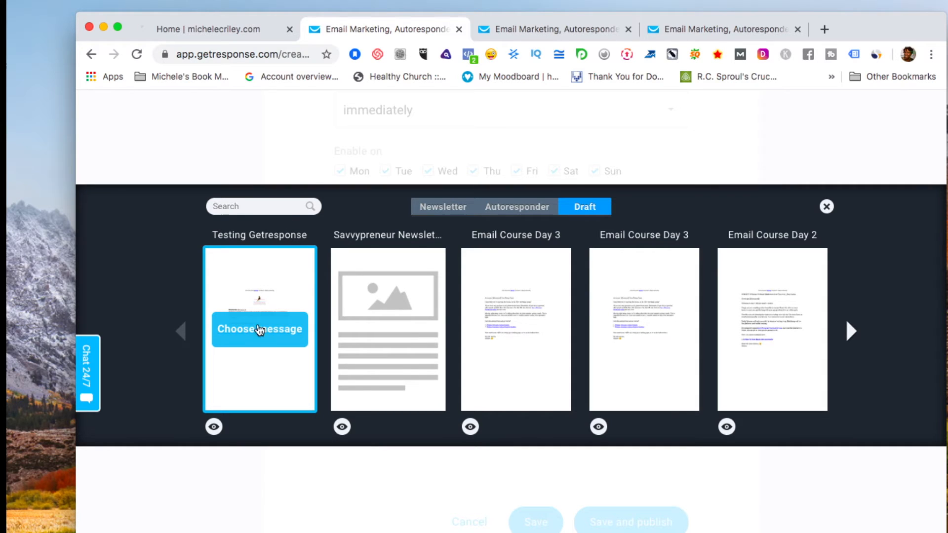
{"action": "left_click", "coordinate": [255, 330]}
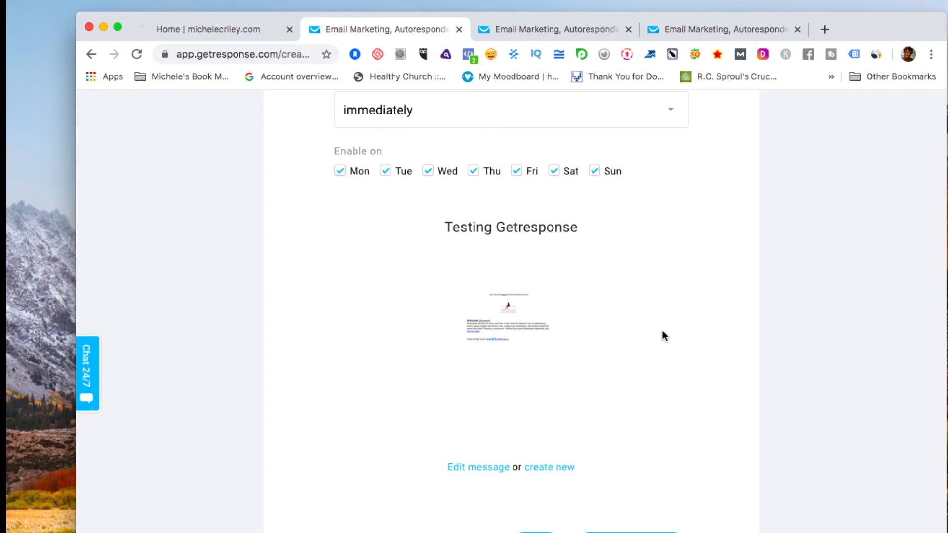
{"action": "scroll", "coordinate": [659, 335], "scroll_direction": "down", "scroll_amount": 3}
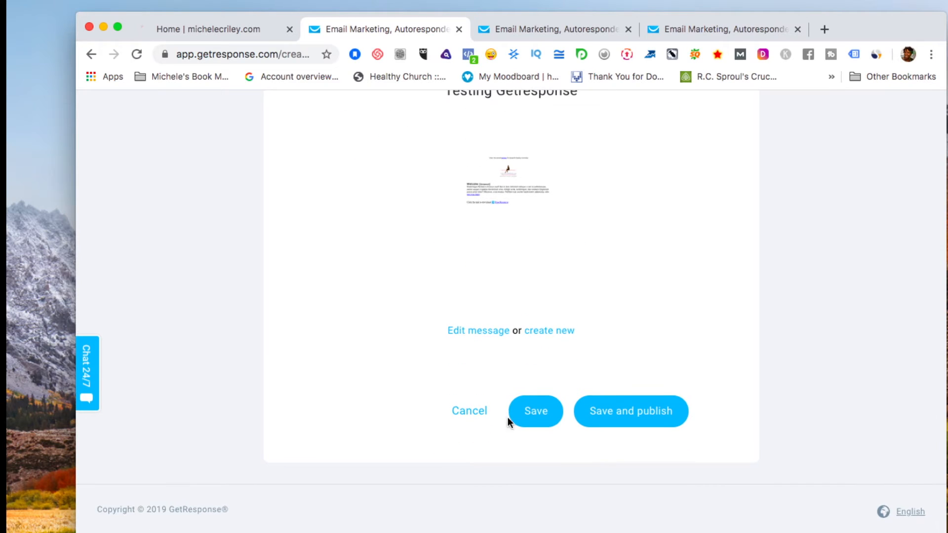
{"action": "left_click", "coordinate": [606, 413]}
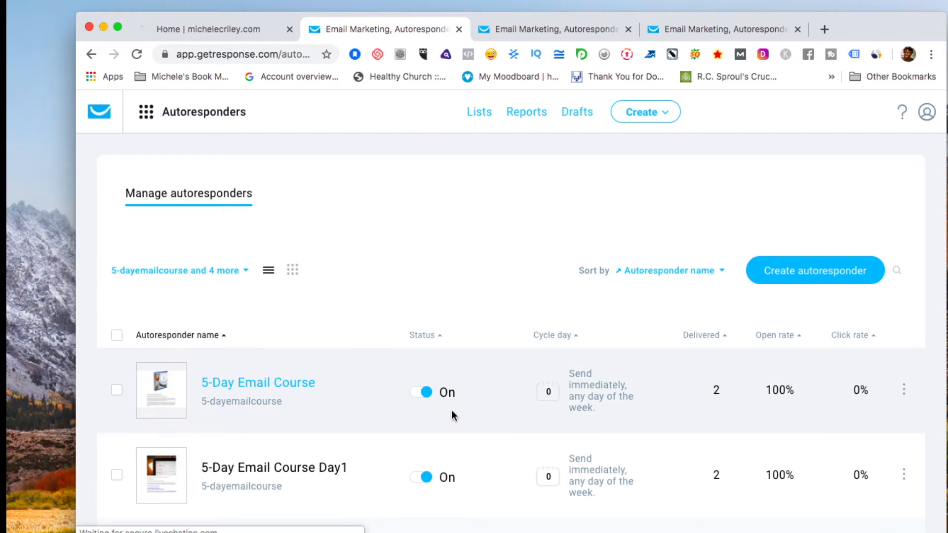
Add testinggetresponse1 to the list filter and check that the Testing Getresponse row is On at day 0.
{"action": "scroll", "coordinate": [424, 204], "scroll_direction": "down", "scroll_amount": 15}
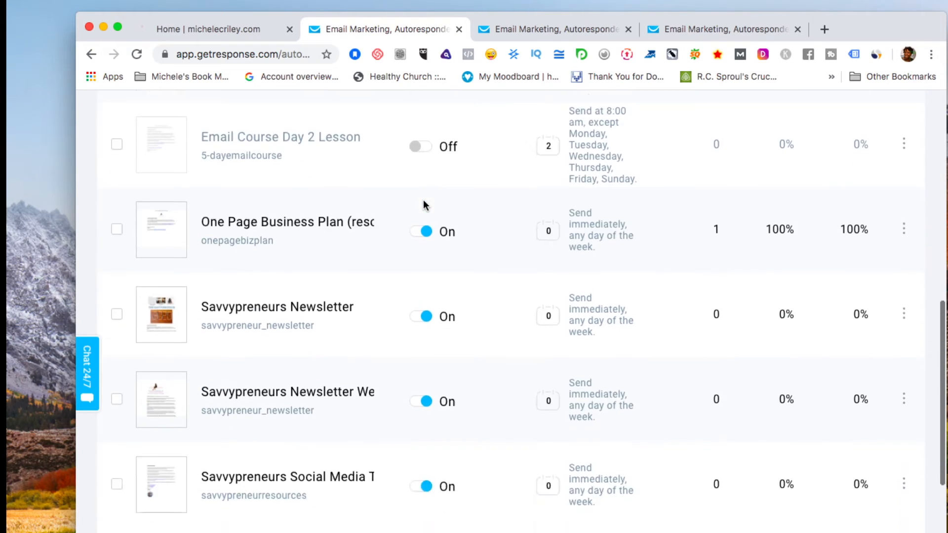
{"action": "scroll", "coordinate": [424, 202], "scroll_direction": "up", "scroll_amount": 15}
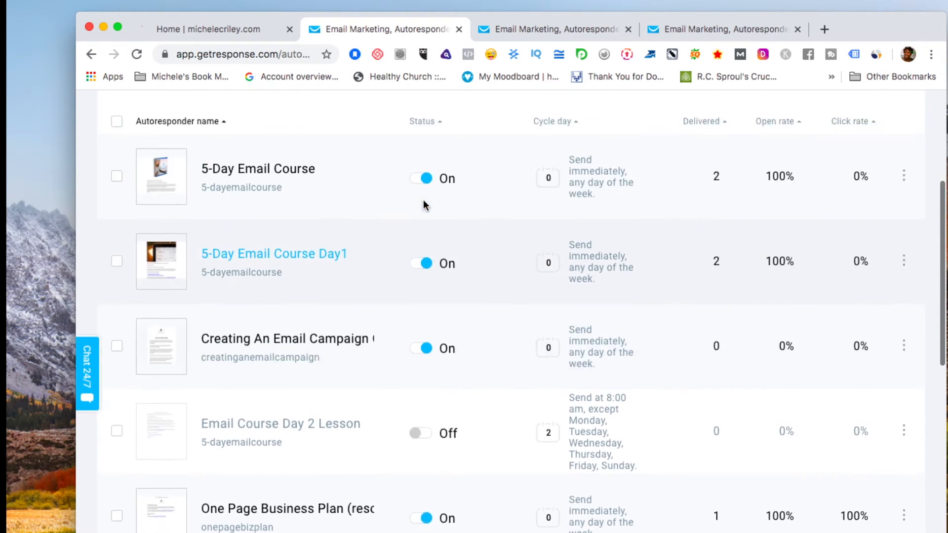
{"action": "scroll", "coordinate": [423, 199], "scroll_direction": "up", "scroll_amount": 1}
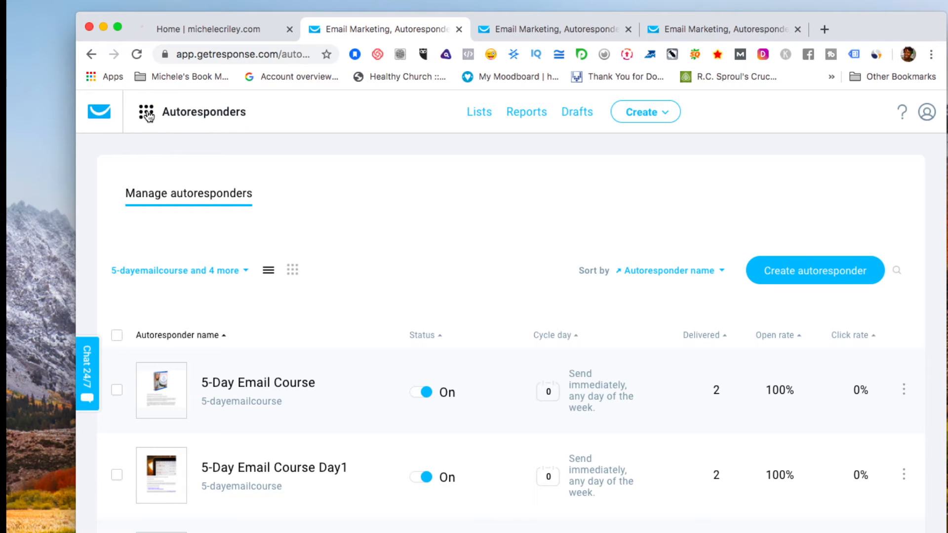
{"action": "left_click", "coordinate": [246, 274]}
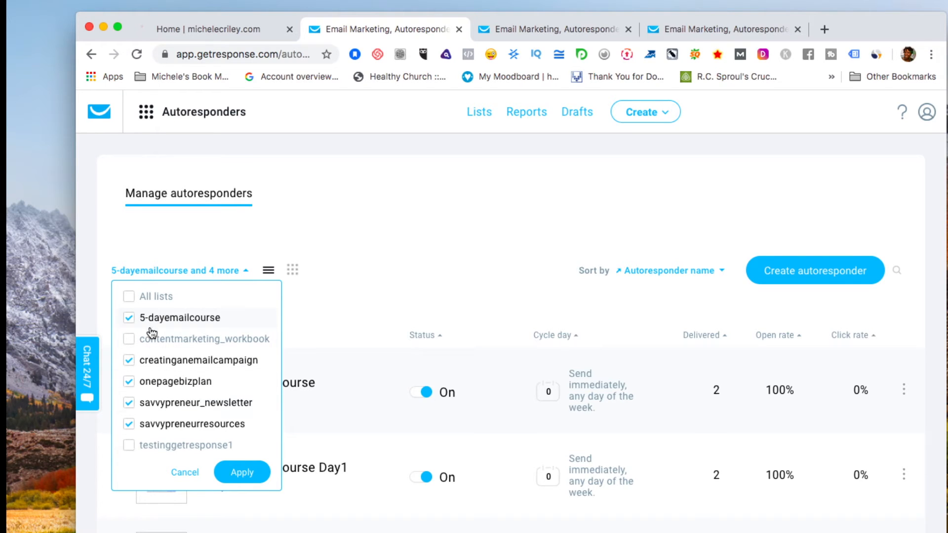
{"action": "left_click", "coordinate": [130, 447]}
{"action": "left_click", "coordinate": [243, 474]}
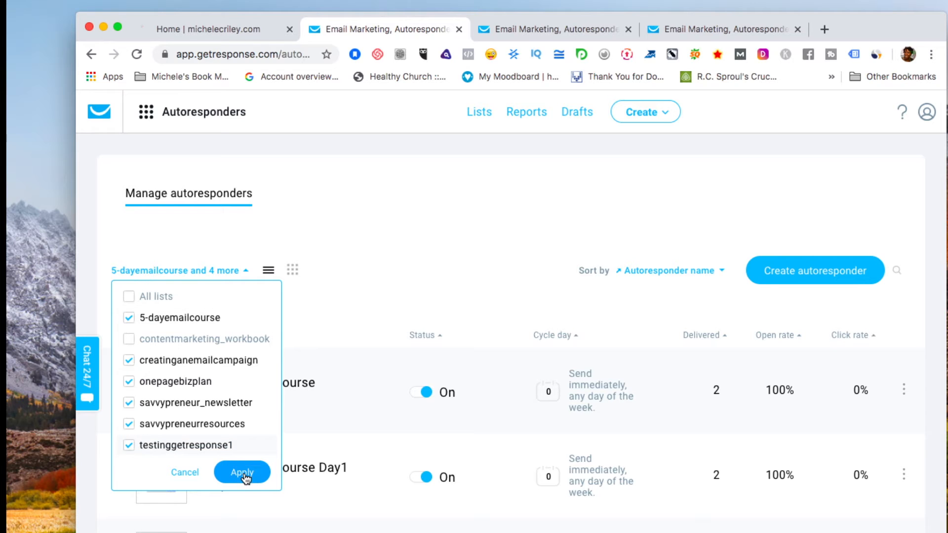
{"action": "scroll", "coordinate": [427, 324], "scroll_direction": "down", "scroll_amount": 10}
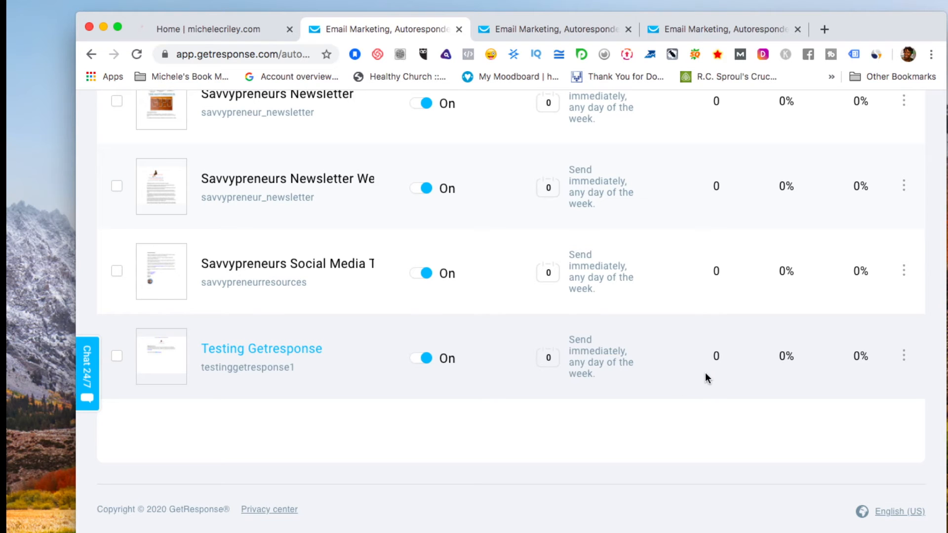
{"action": "scroll", "coordinate": [706, 372], "scroll_direction": "up", "scroll_amount": 10}
{"action": "scroll", "coordinate": [705, 373], "scroll_direction": "down", "scroll_amount": 10}
{"action": "scroll", "coordinate": [705, 372], "scroll_direction": "up", "scroll_amount": 5}
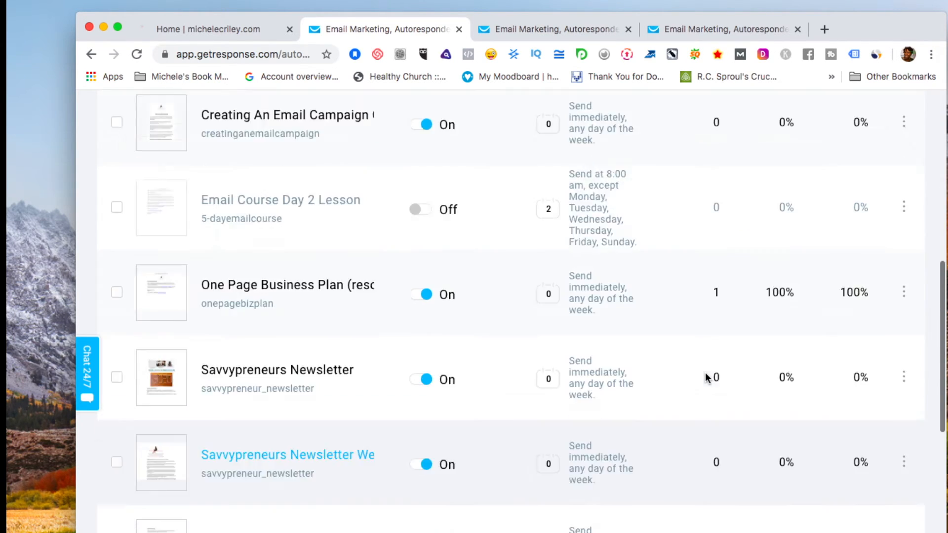
{"action": "scroll", "coordinate": [706, 372], "scroll_direction": "down", "scroll_amount": 10}
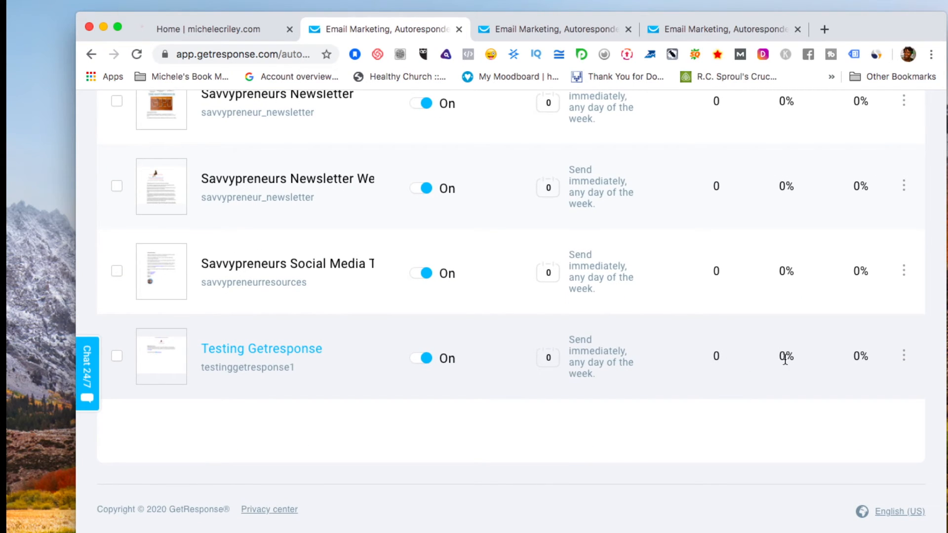
{"action": "scroll", "coordinate": [784, 358], "scroll_direction": "up", "scroll_amount": 15}
{"action": "scroll", "coordinate": [784, 359], "scroll_direction": "down", "scroll_amount": 15}
{"action": "scroll", "coordinate": [849, 359], "scroll_direction": "up", "scroll_amount": 10}
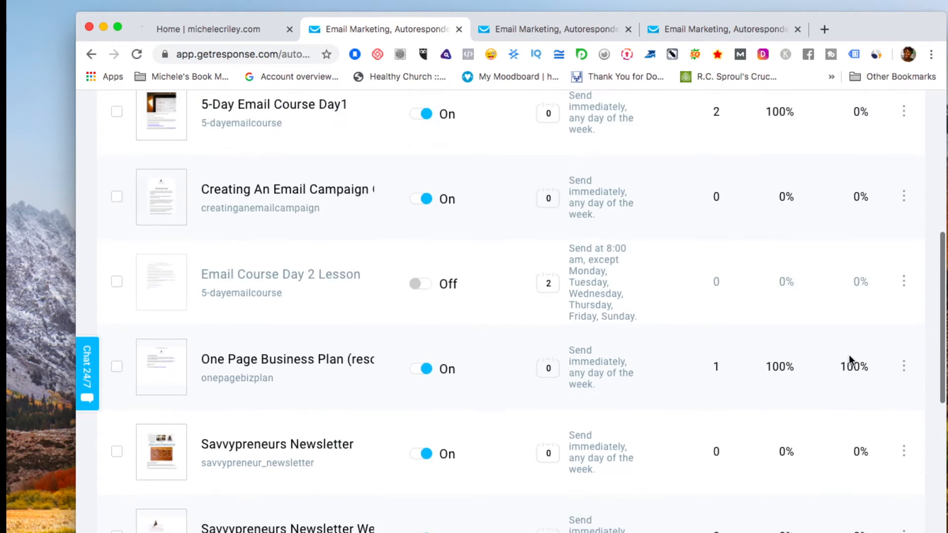
{"action": "scroll", "coordinate": [849, 359], "scroll_direction": "down", "scroll_amount": 10}
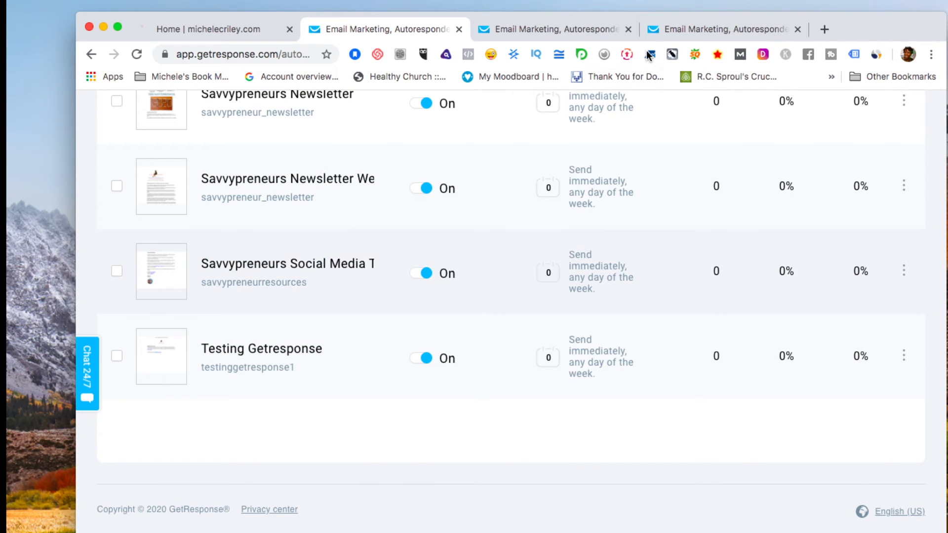
{"action": "scroll", "coordinate": [284, 140], "scroll_direction": "up", "scroll_amount": 10}
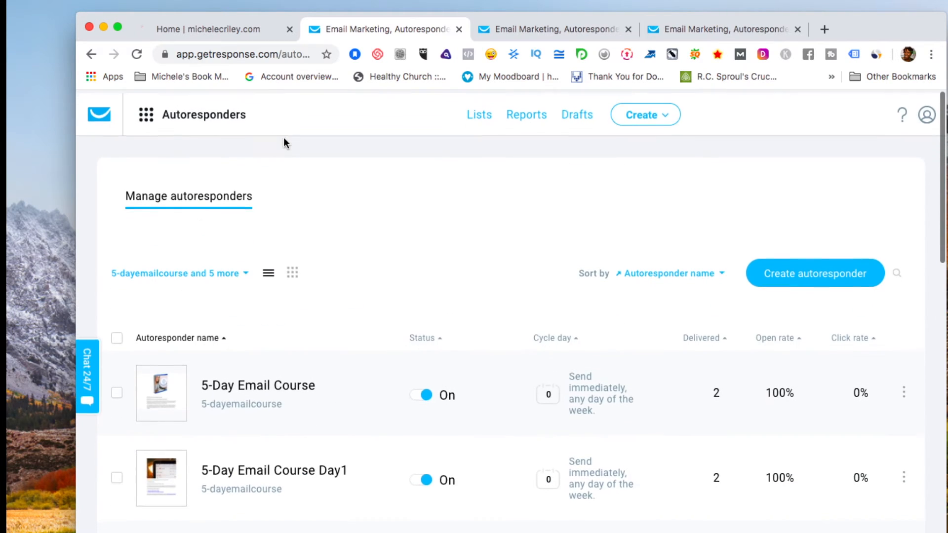
Go to Forms and surveys through the tools menu and start a new form.
{"action": "left_click", "coordinate": [146, 115]}
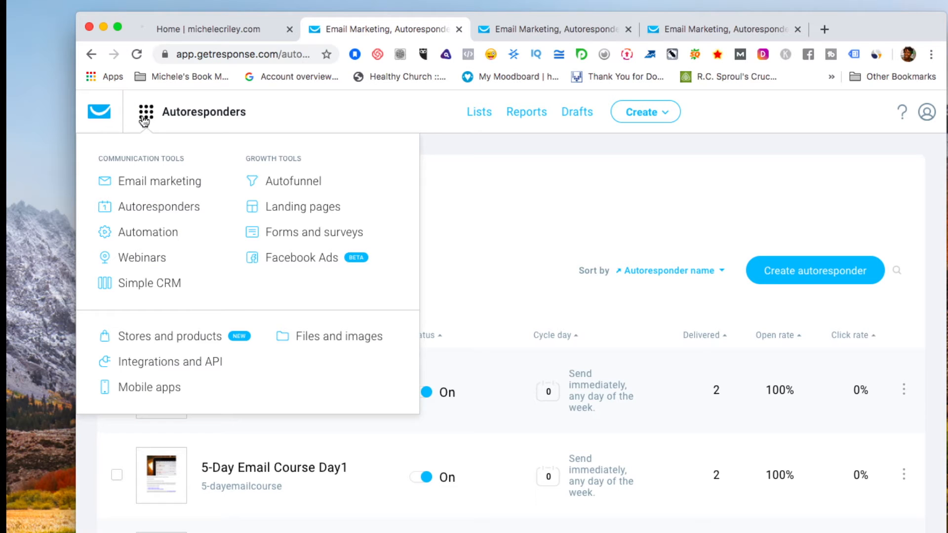
{"action": "left_click", "coordinate": [279, 231]}
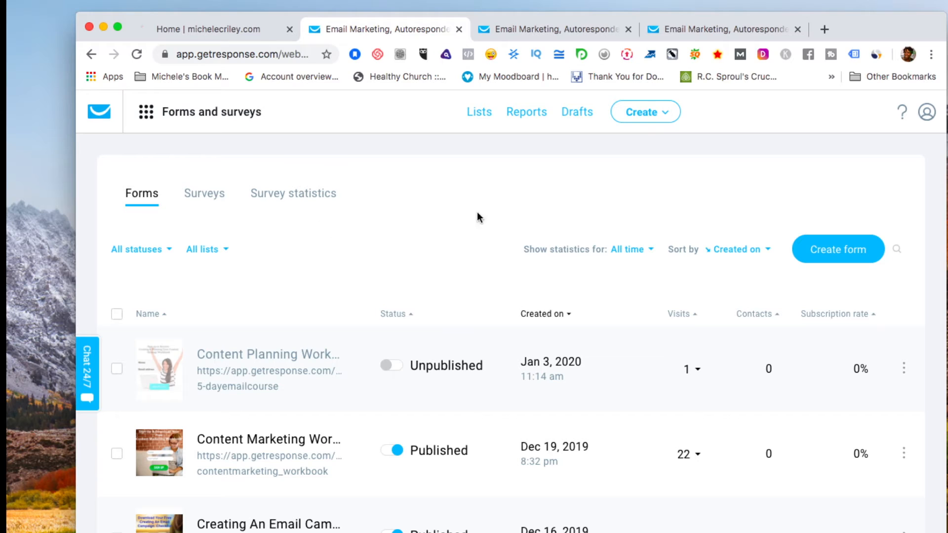
{"action": "left_click", "coordinate": [808, 253]}
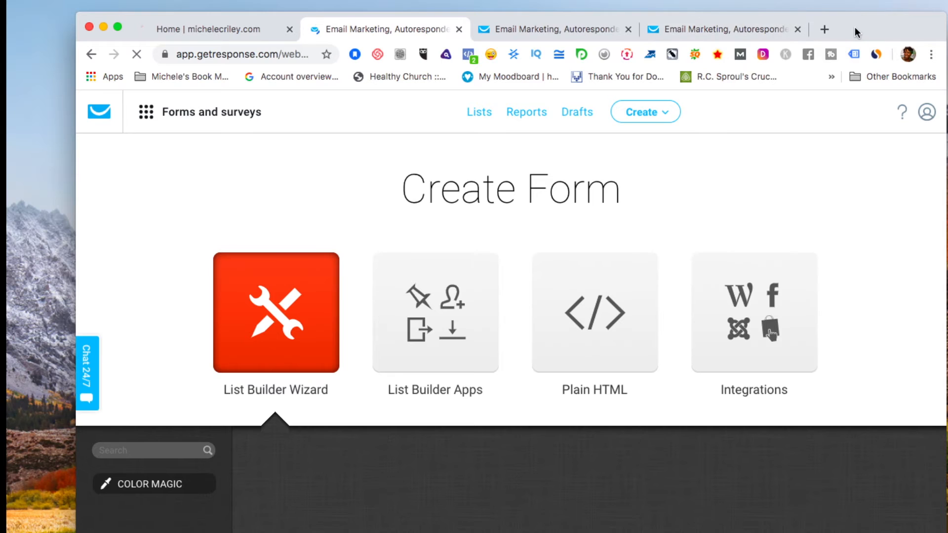
Browse the List Builder Wizard templates and use the Healthy Living 'Free Guide to Easy Weight Loss' template.
{"action": "left_click_drag", "start_coordinate": [856, 28], "coordinate": [858, 29]}
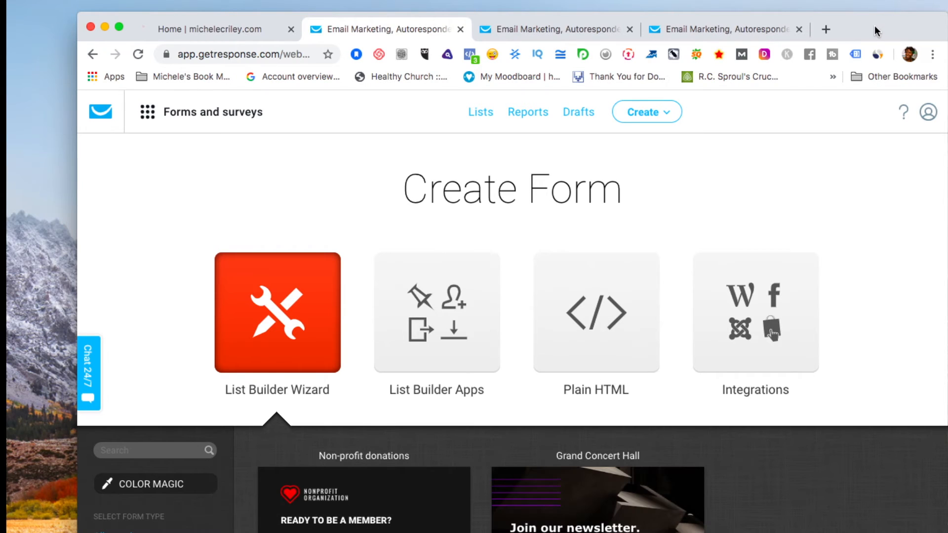
{"action": "scroll", "coordinate": [869, 108], "scroll_direction": "down", "scroll_amount": 10}
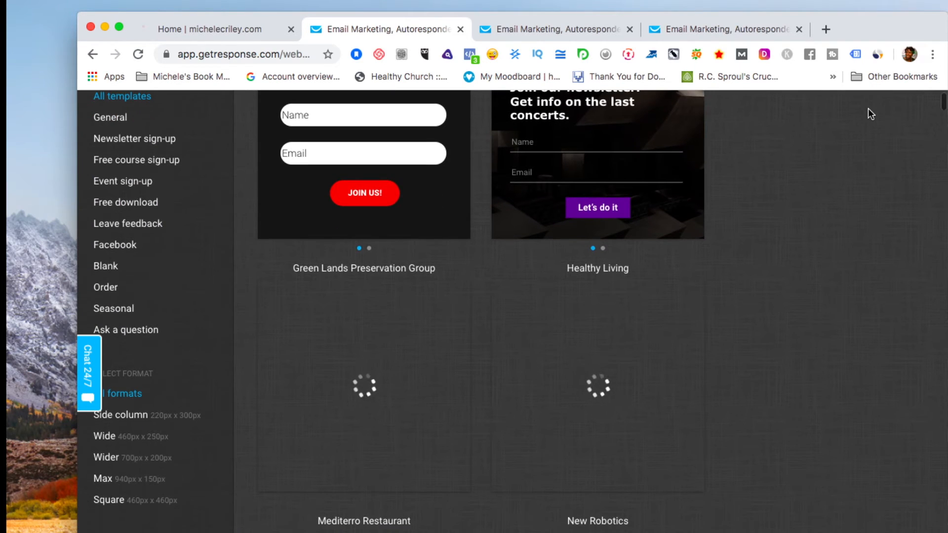
{"action": "scroll", "coordinate": [868, 109], "scroll_direction": "down", "scroll_amount": 6}
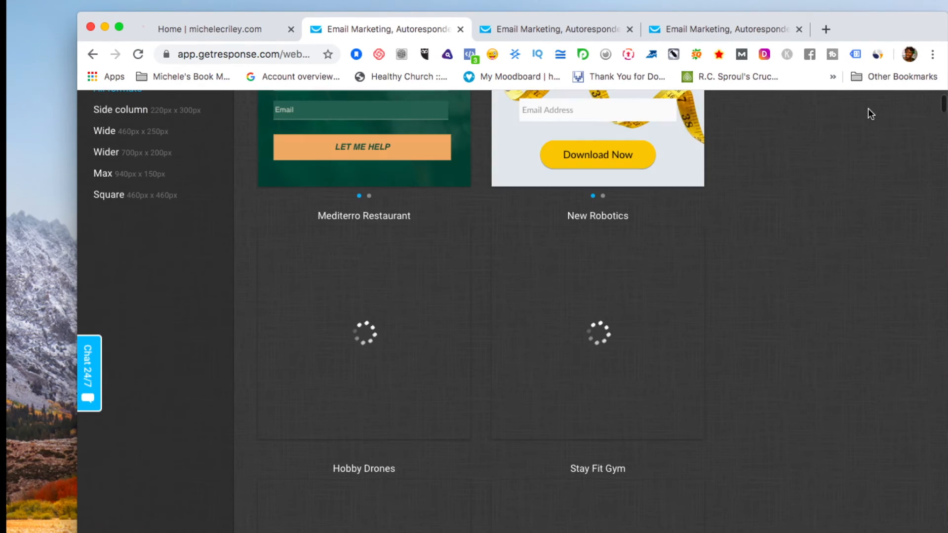
{"action": "scroll", "coordinate": [869, 109], "scroll_direction": "up", "scroll_amount": 4}
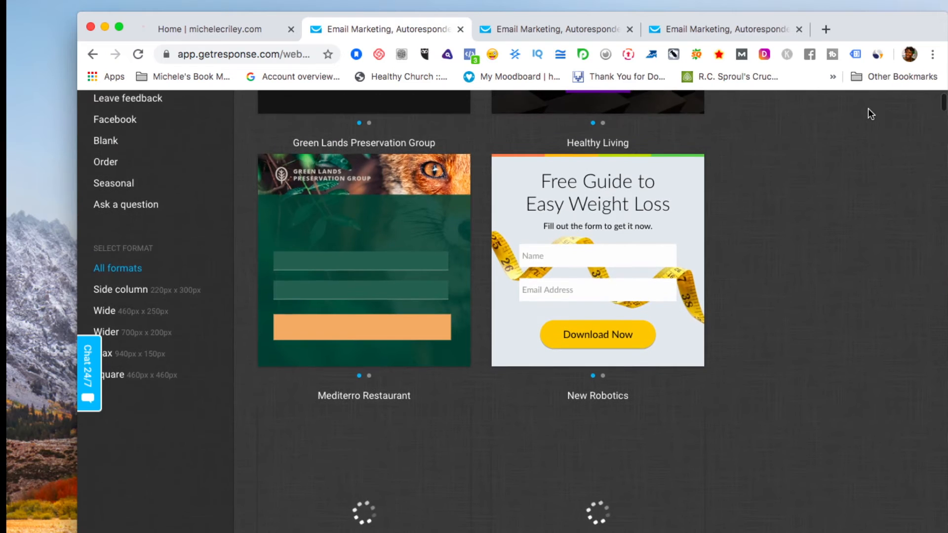
{"action": "scroll", "coordinate": [869, 113], "scroll_direction": "up", "scroll_amount": 5}
{"action": "scroll", "coordinate": [868, 109], "scroll_direction": "up", "scroll_amount": 3}
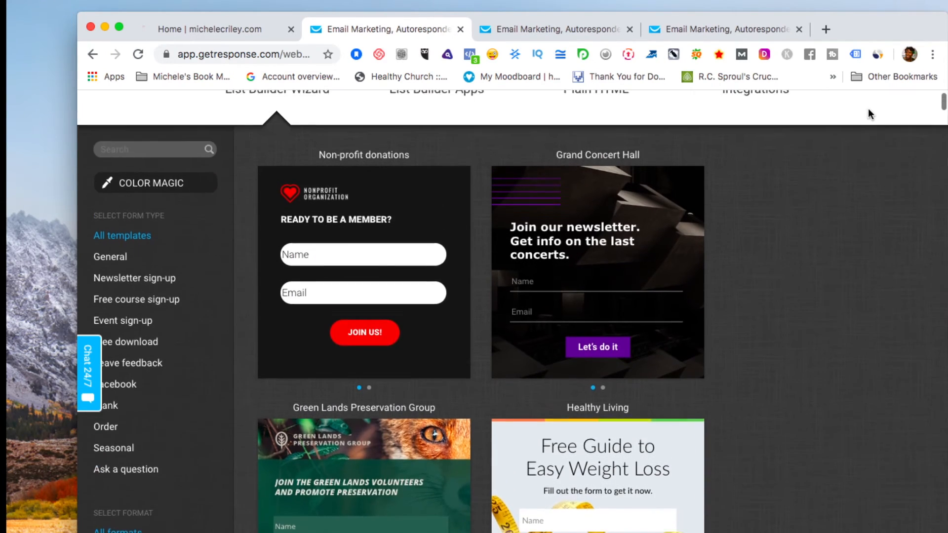
{"action": "scroll", "coordinate": [868, 109], "scroll_direction": "down", "scroll_amount": 5}
{"action": "scroll", "coordinate": [868, 114], "scroll_direction": "down", "scroll_amount": 8}
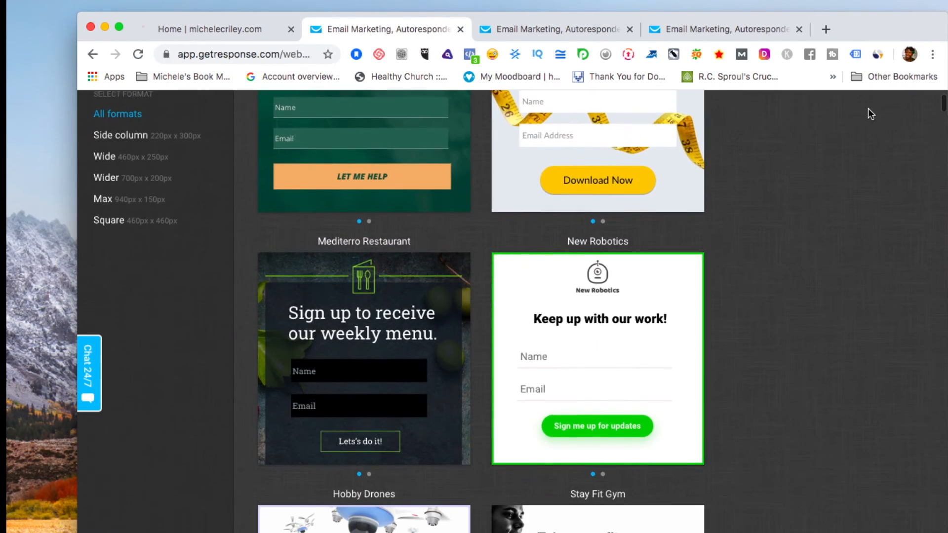
{"action": "scroll", "coordinate": [869, 109], "scroll_direction": "down", "scroll_amount": 10}
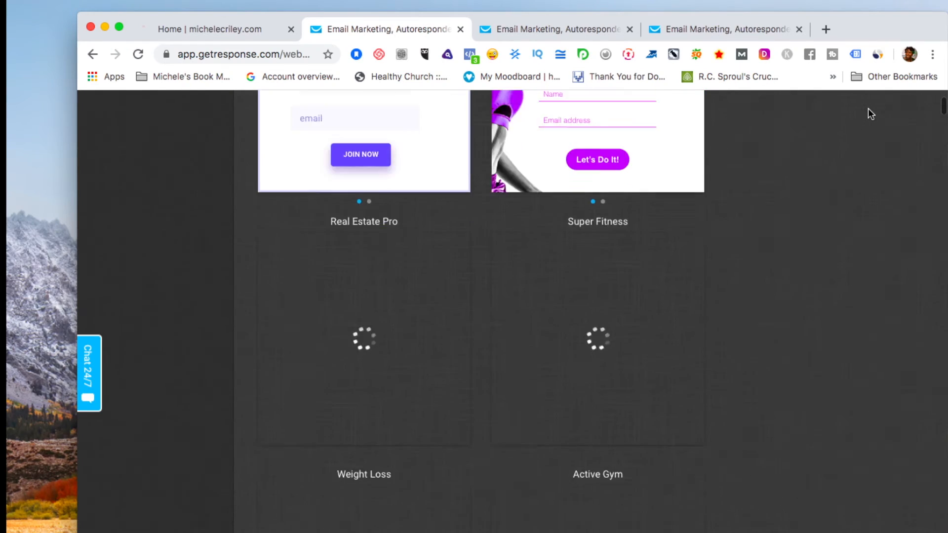
{"action": "scroll", "coordinate": [869, 109], "scroll_direction": "up", "scroll_amount": 7}
{"action": "scroll", "coordinate": [868, 108], "scroll_direction": "up", "scroll_amount": 12}
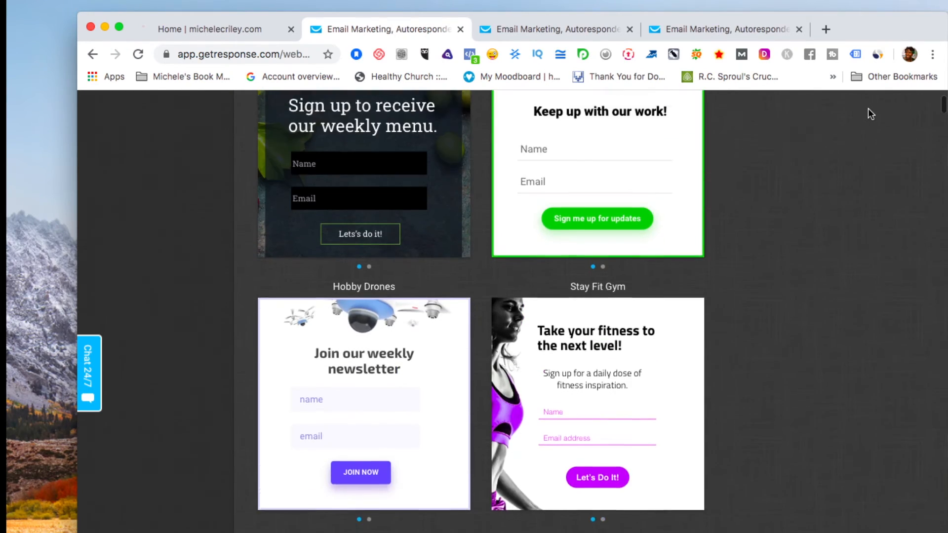
{"action": "scroll", "coordinate": [871, 114], "scroll_direction": "up", "scroll_amount": 1}
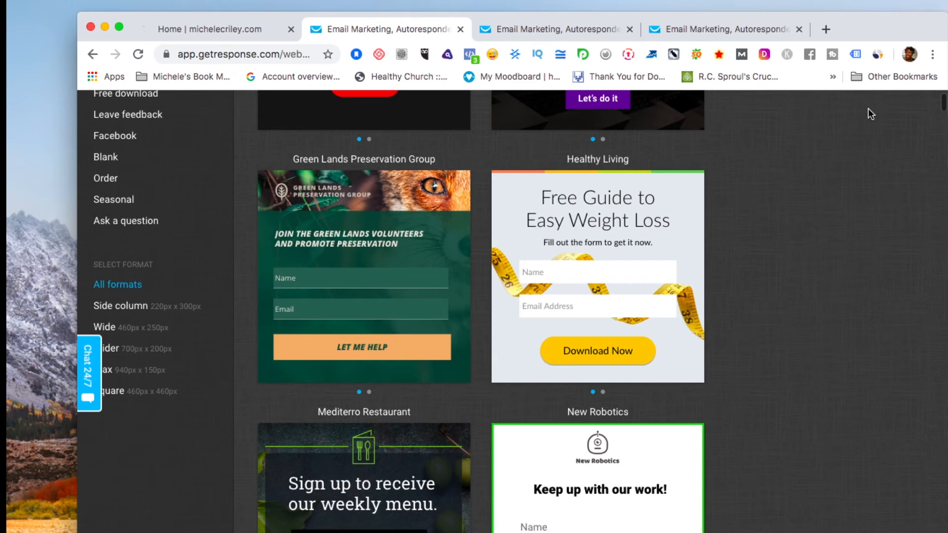
{"action": "left_click", "coordinate": [608, 230]}
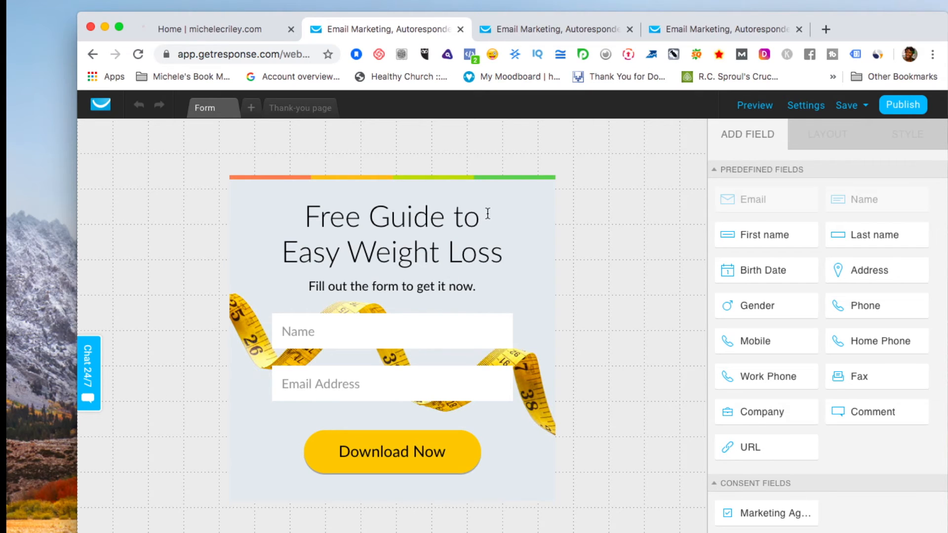
Select the form, set its Style background to Image, and open the image library.
{"action": "left_click", "coordinate": [253, 203]}
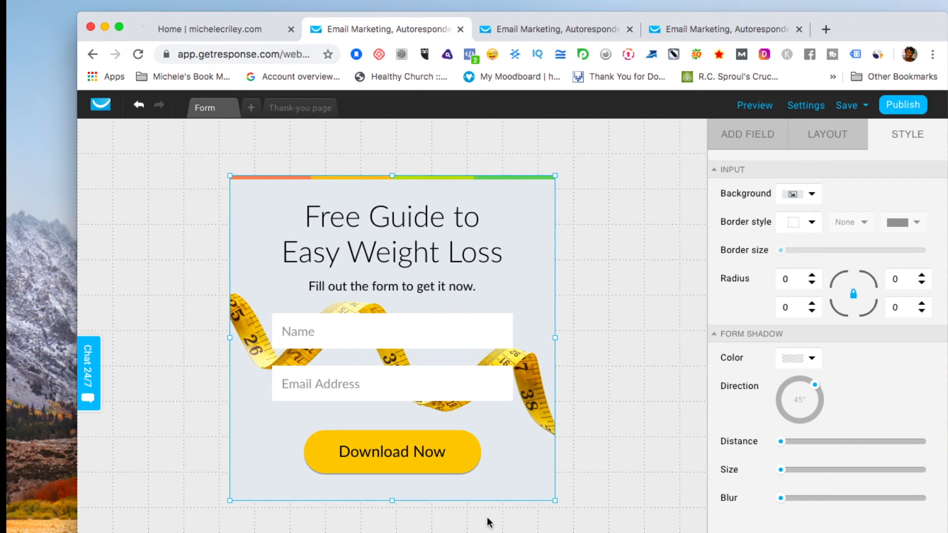
{"action": "left_click", "coordinate": [794, 198]}
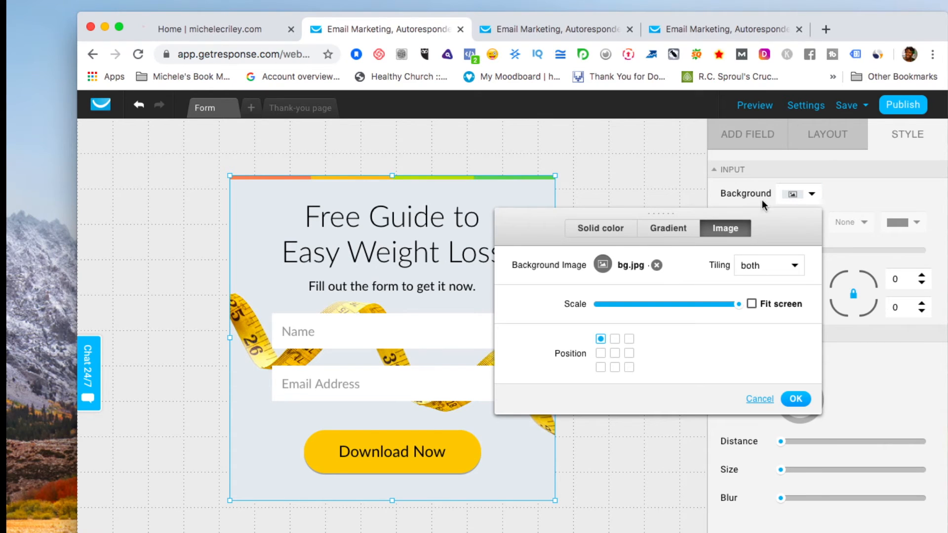
{"action": "left_click", "coordinate": [602, 266]}
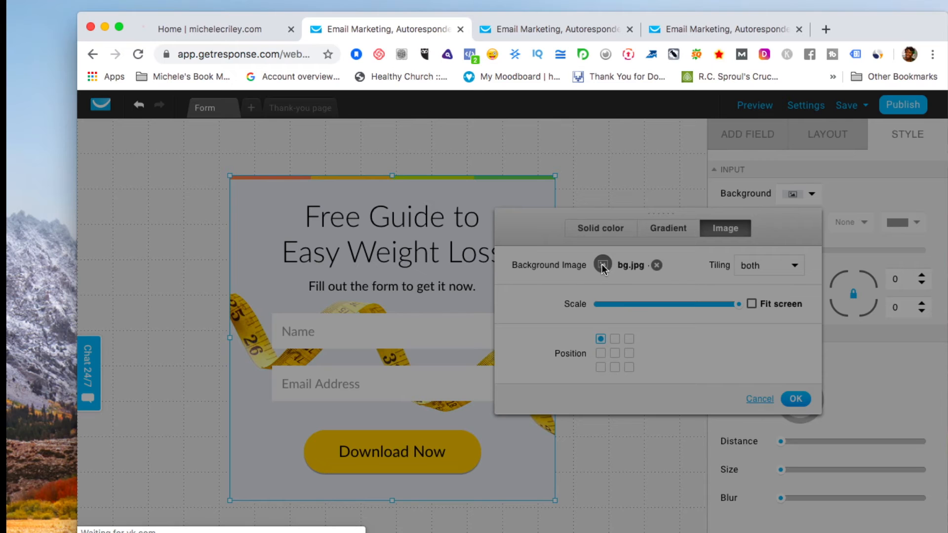
{"action": "left_click", "coordinate": [602, 266]}
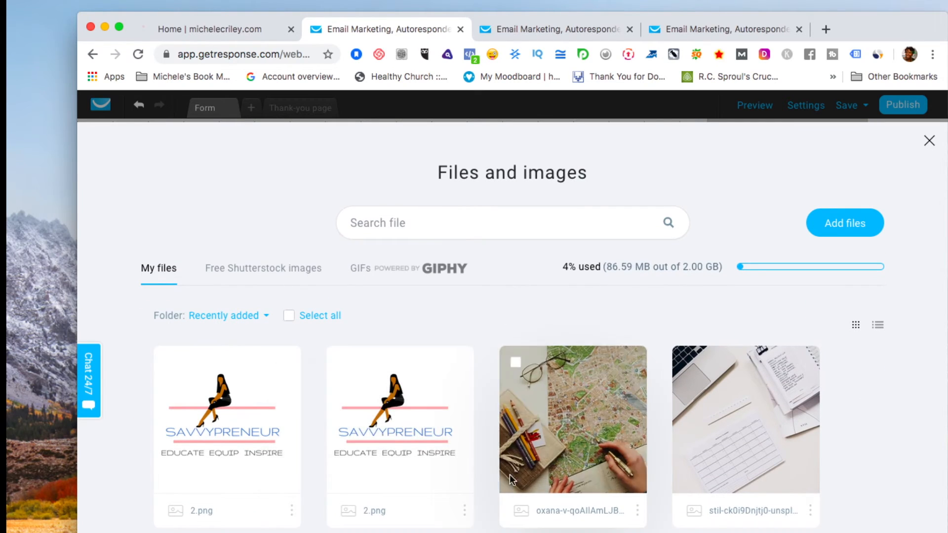
Browse the Free Shutterstock images in the Healthcare / Medical category.
{"action": "scroll", "coordinate": [481, 303], "scroll_direction": "down", "scroll_amount": 15}
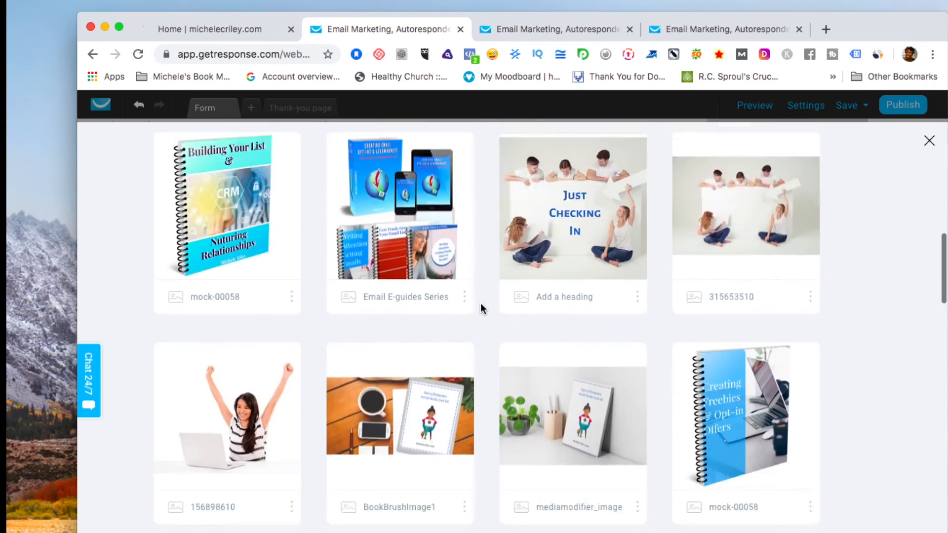
{"action": "scroll", "coordinate": [481, 306], "scroll_direction": "up", "scroll_amount": 15}
{"action": "scroll", "coordinate": [481, 306], "scroll_direction": "down", "scroll_amount": 8}
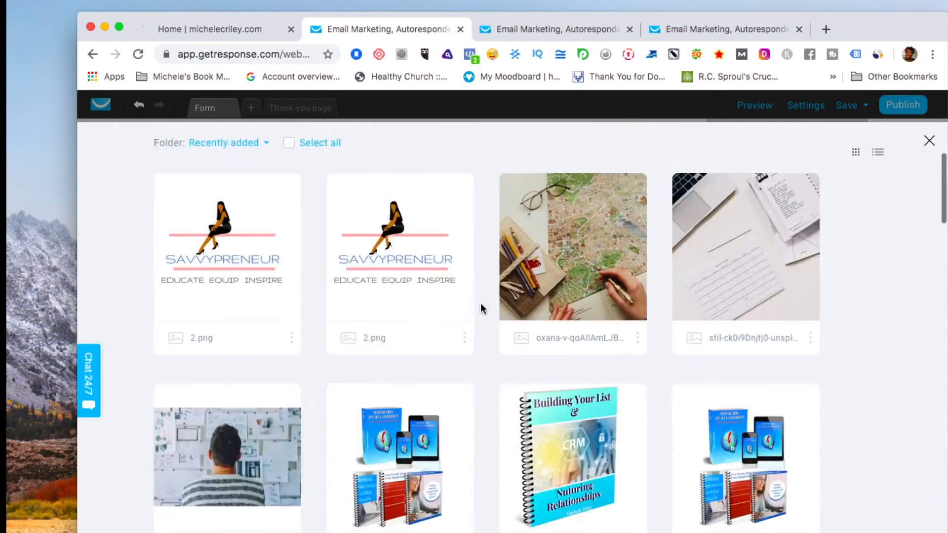
{"action": "scroll", "coordinate": [481, 303], "scroll_direction": "up", "scroll_amount": 10}
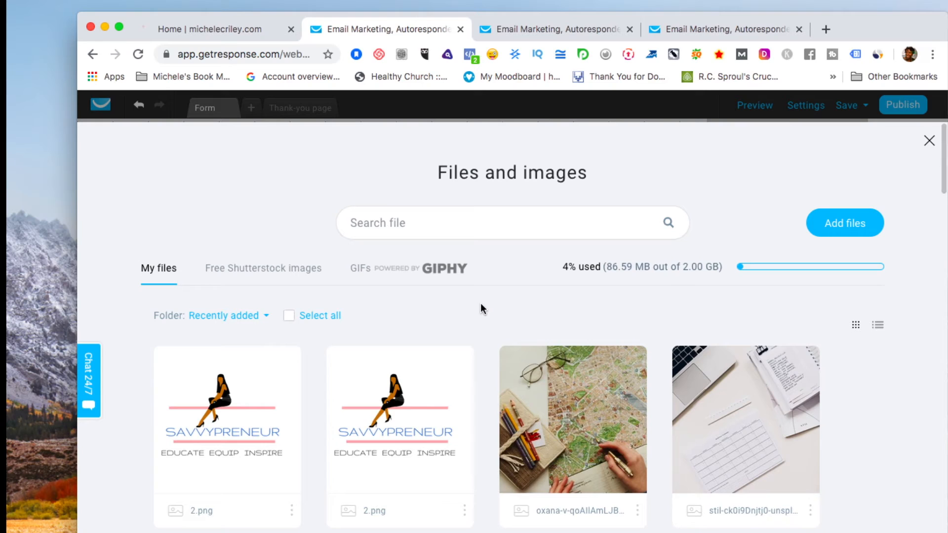
{"action": "left_click", "coordinate": [229, 272]}
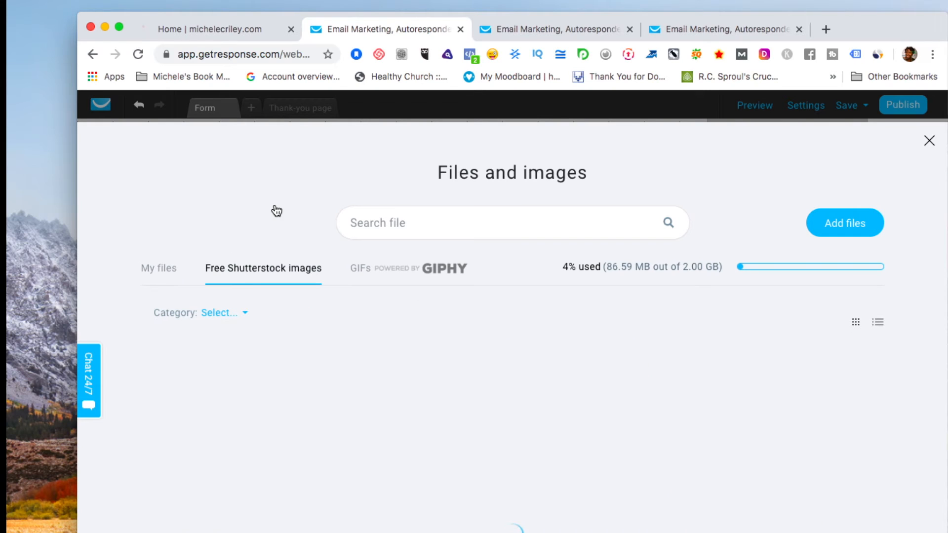
{"action": "left_click", "coordinate": [248, 314]}
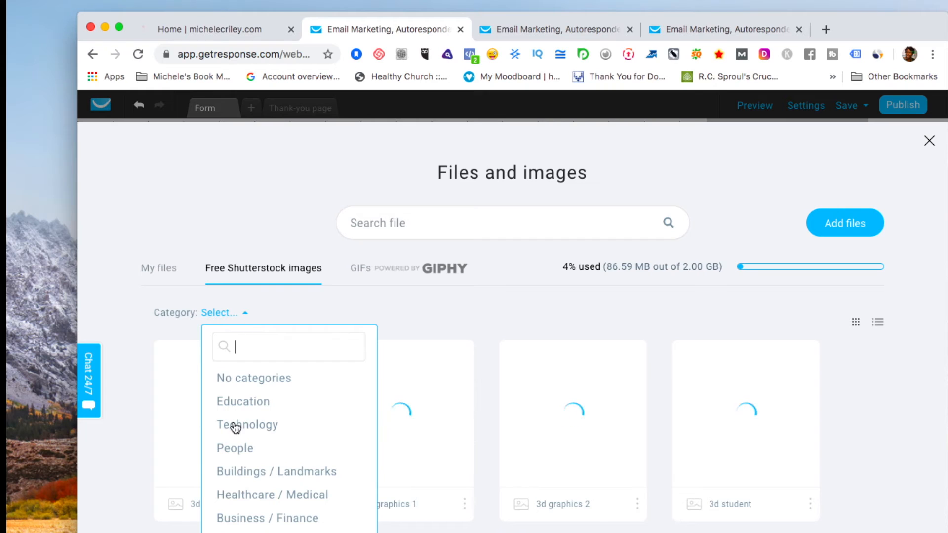
{"action": "scroll", "coordinate": [243, 465], "scroll_direction": "down", "scroll_amount": 2}
{"action": "left_click", "coordinate": [238, 447]}
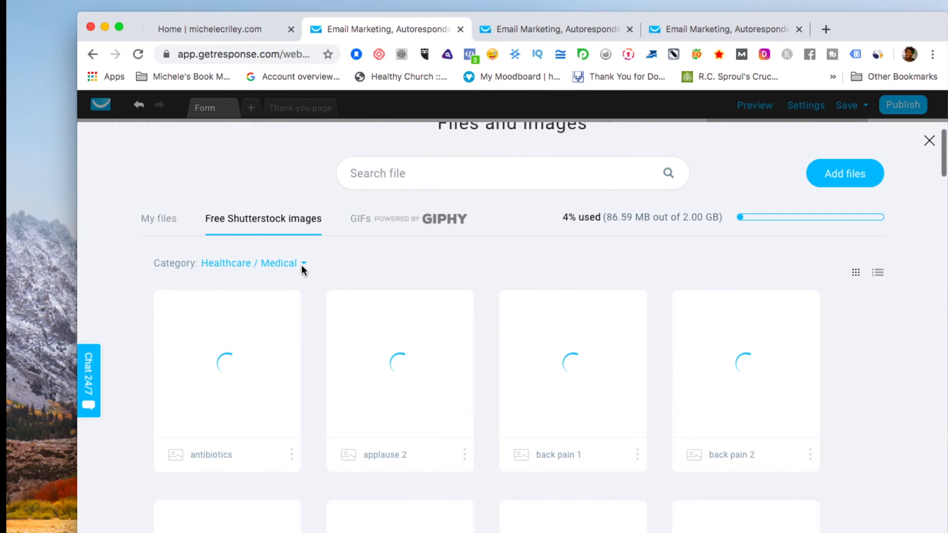
{"action": "scroll", "coordinate": [301, 265], "scroll_direction": "down", "scroll_amount": 8}
{"action": "scroll", "coordinate": [301, 265], "scroll_direction": "up", "scroll_amount": 10}
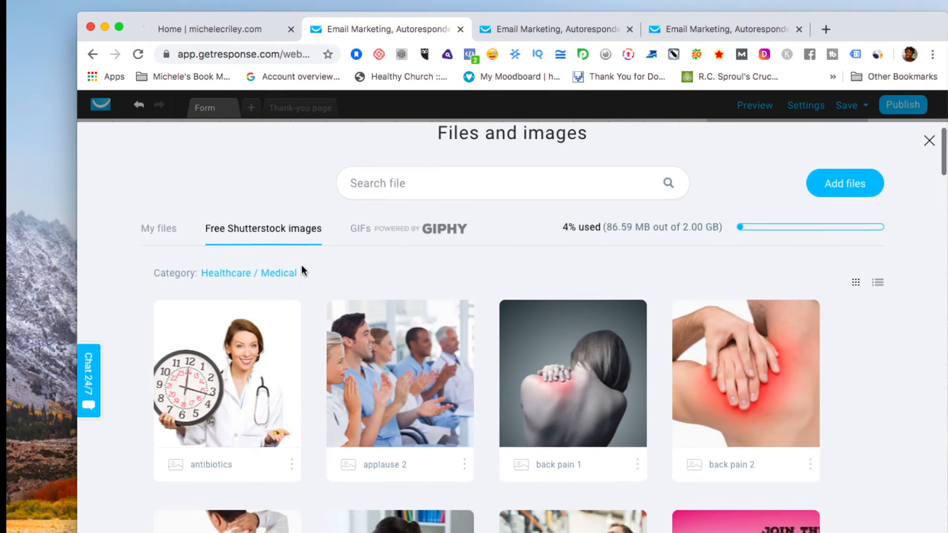
{"action": "scroll", "coordinate": [306, 270], "scroll_direction": "down", "scroll_amount": 1}
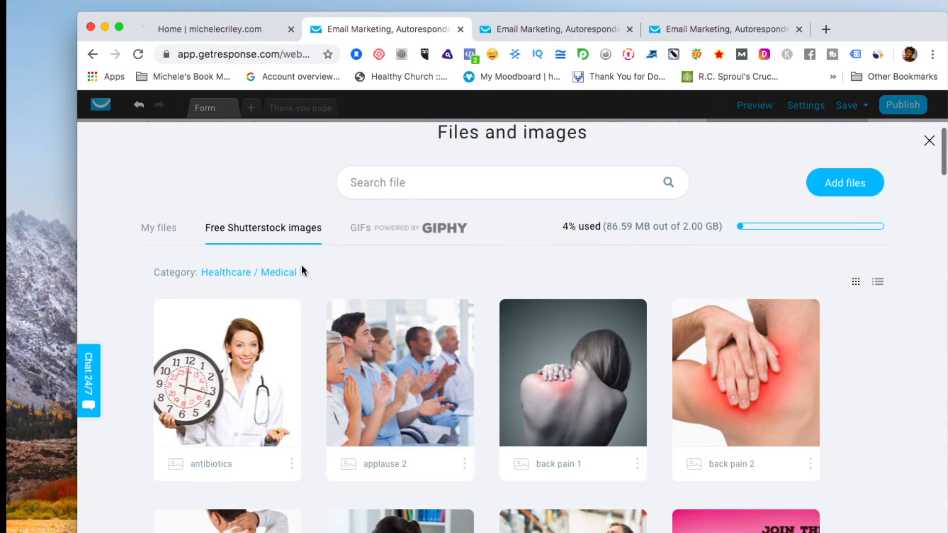
Switch to the Sports / Recreation category, then close the image library.
{"action": "left_click", "coordinate": [306, 271]}
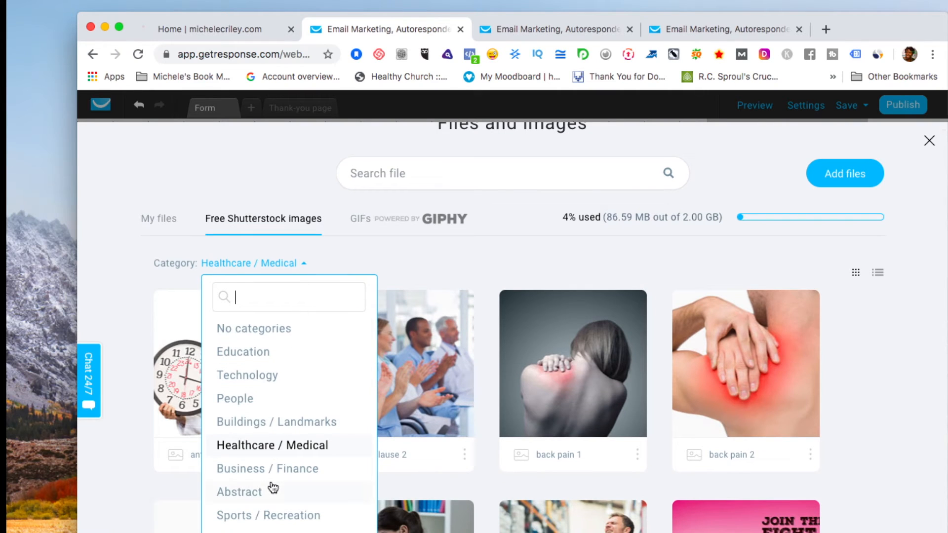
{"action": "scroll", "coordinate": [278, 469], "scroll_direction": "down", "scroll_amount": 1}
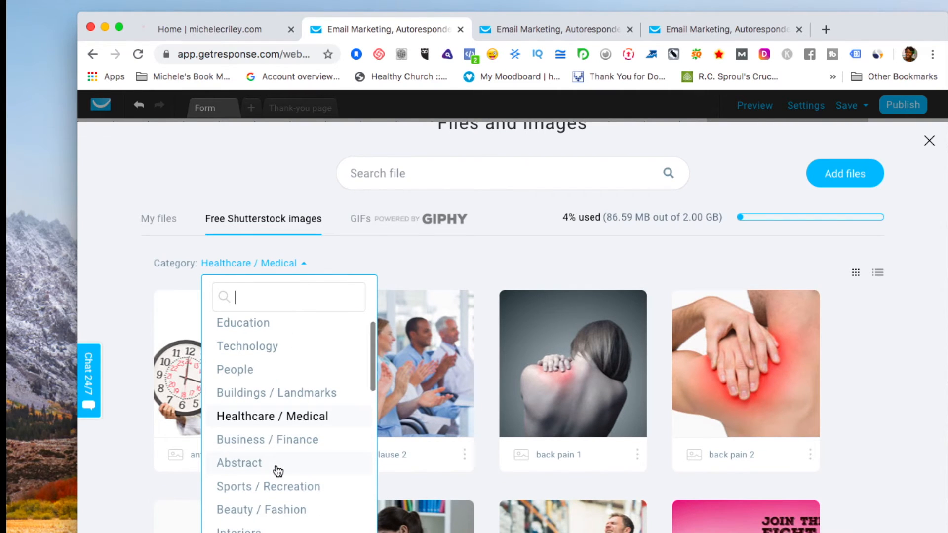
{"action": "left_click", "coordinate": [269, 486]}
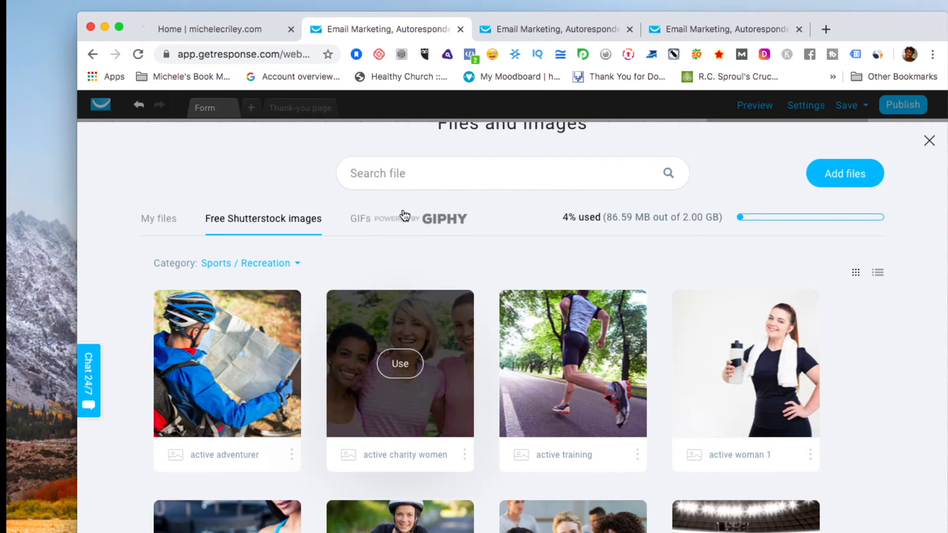
{"action": "left_click", "coordinate": [929, 142]}
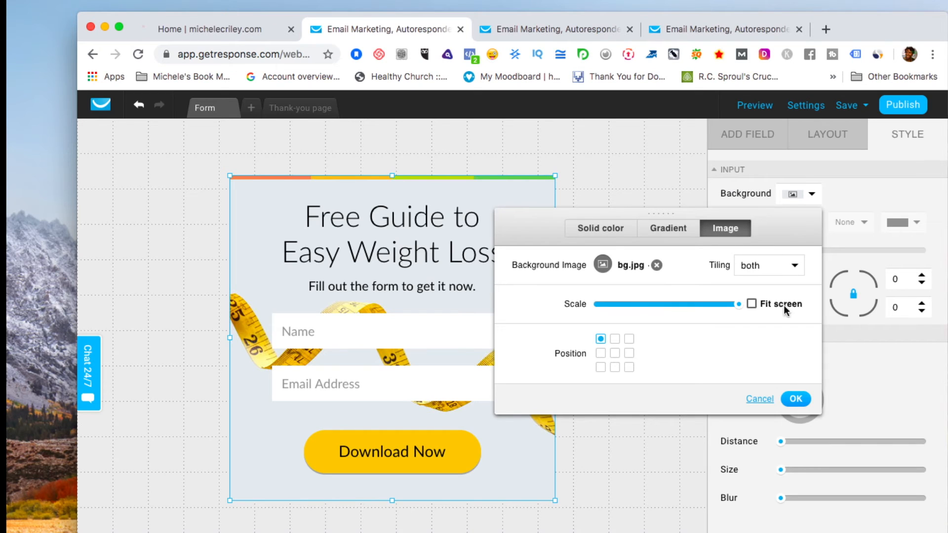
Cancel the Background Image popup, keeping the original background, and select the headline.
{"action": "left_click", "coordinate": [759, 398]}
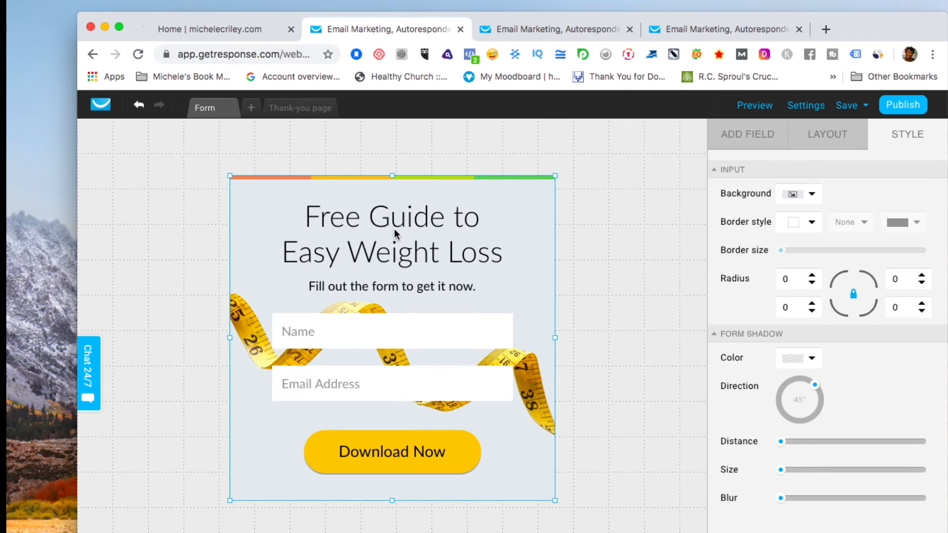
{"action": "left_click", "coordinate": [415, 229]}
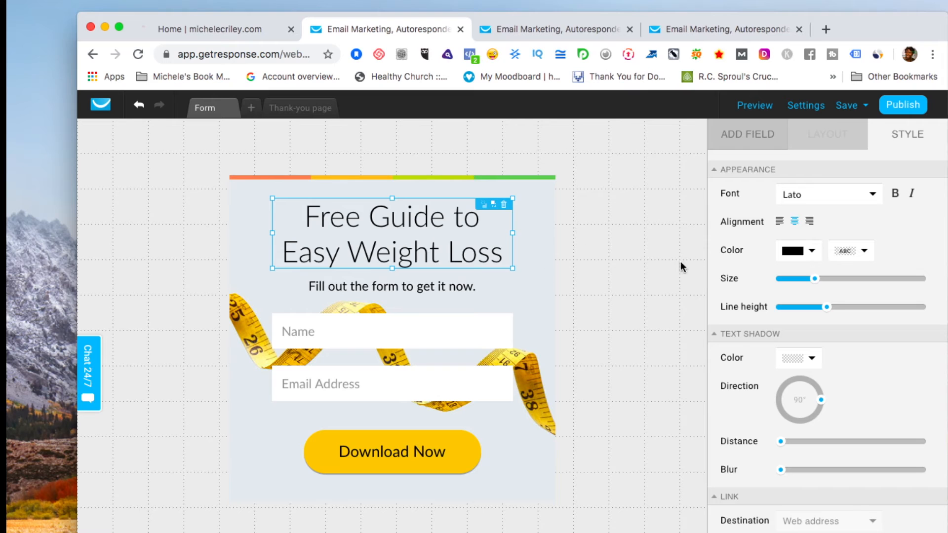
Change the 'Free Guide to Easy Weight Loss' headline font from Lato to Georgia.
{"action": "left_click", "coordinate": [873, 195]}
{"action": "scroll", "coordinate": [819, 324], "scroll_direction": "down", "scroll_amount": 15}
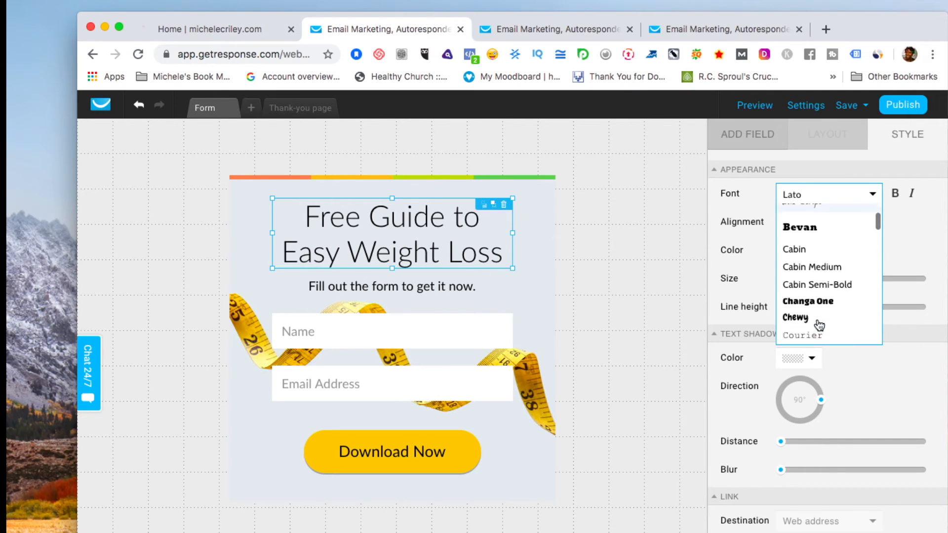
{"action": "scroll", "coordinate": [818, 324], "scroll_direction": "down", "scroll_amount": 20}
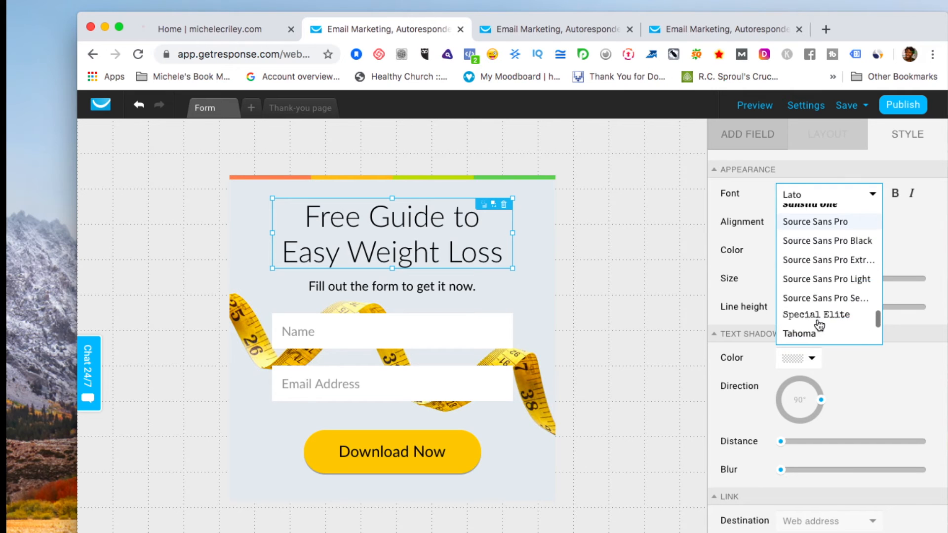
{"action": "scroll", "coordinate": [819, 324], "scroll_direction": "up", "scroll_amount": 15}
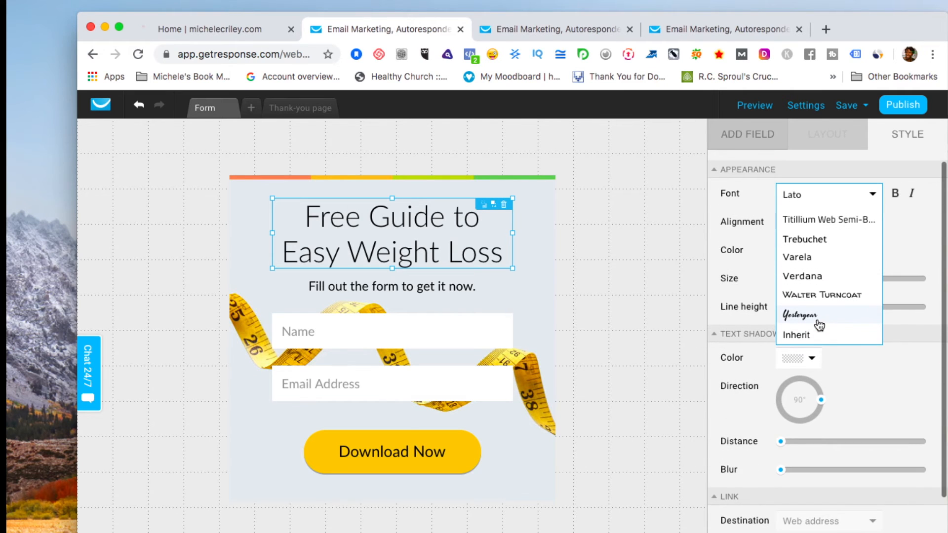
{"action": "scroll", "coordinate": [819, 324], "scroll_direction": "up", "scroll_amount": 10}
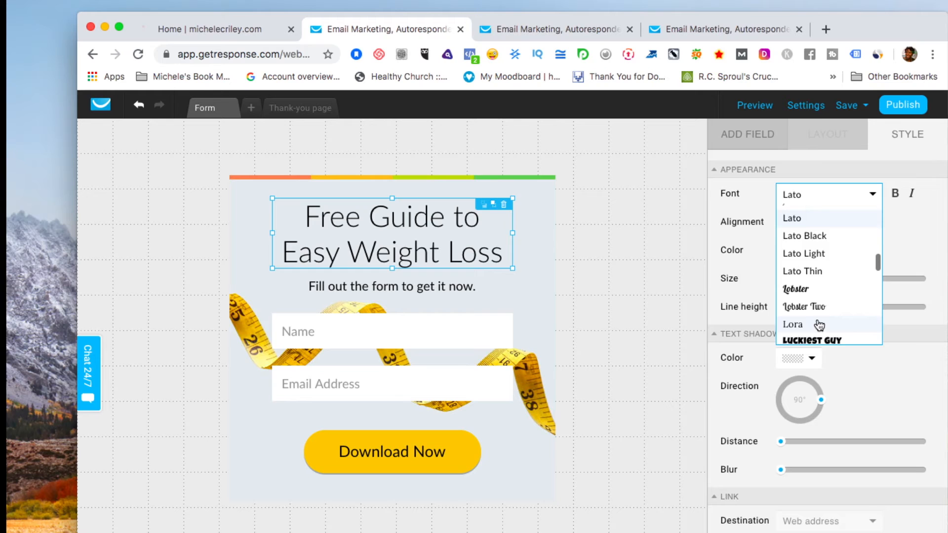
{"action": "scroll", "coordinate": [819, 324], "scroll_direction": "down", "scroll_amount": 3}
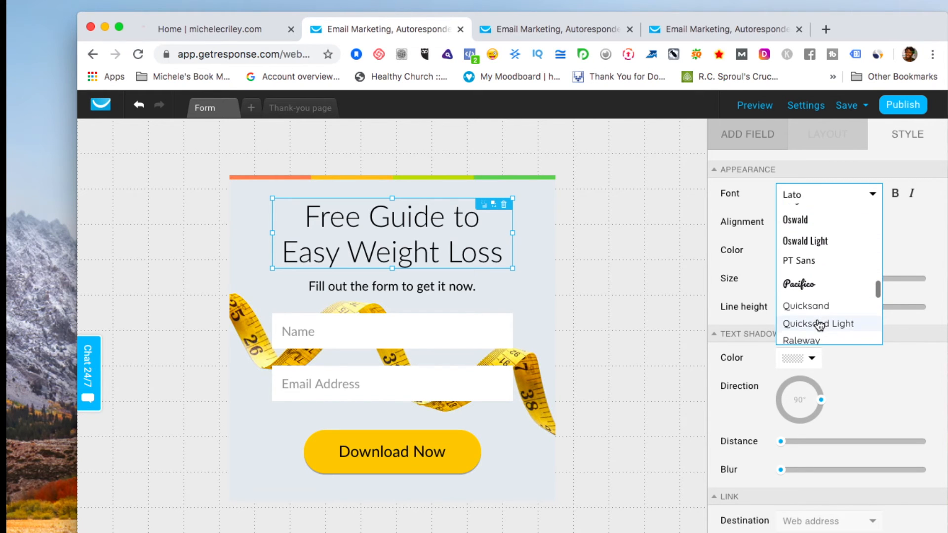
{"action": "scroll", "coordinate": [820, 325], "scroll_direction": "down", "scroll_amount": 3}
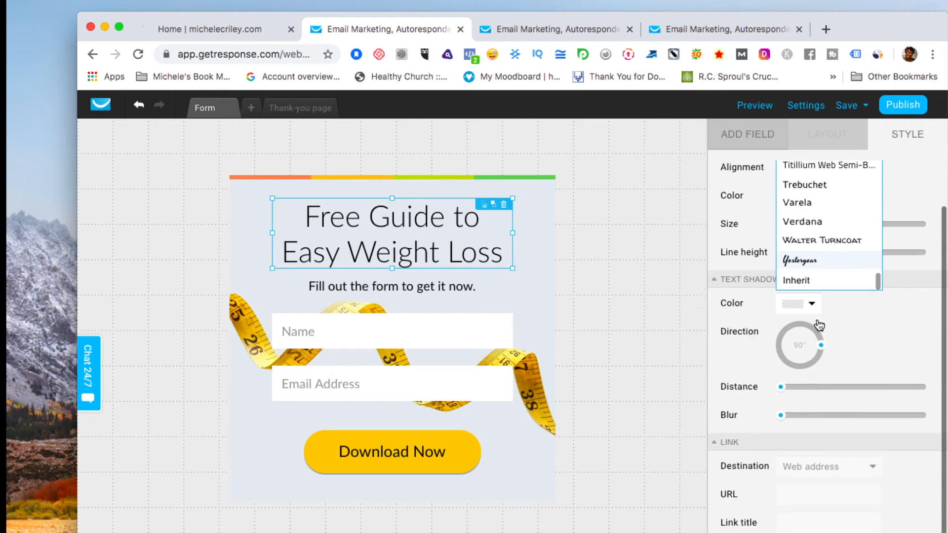
{"action": "scroll", "coordinate": [820, 324], "scroll_direction": "up", "scroll_amount": 3}
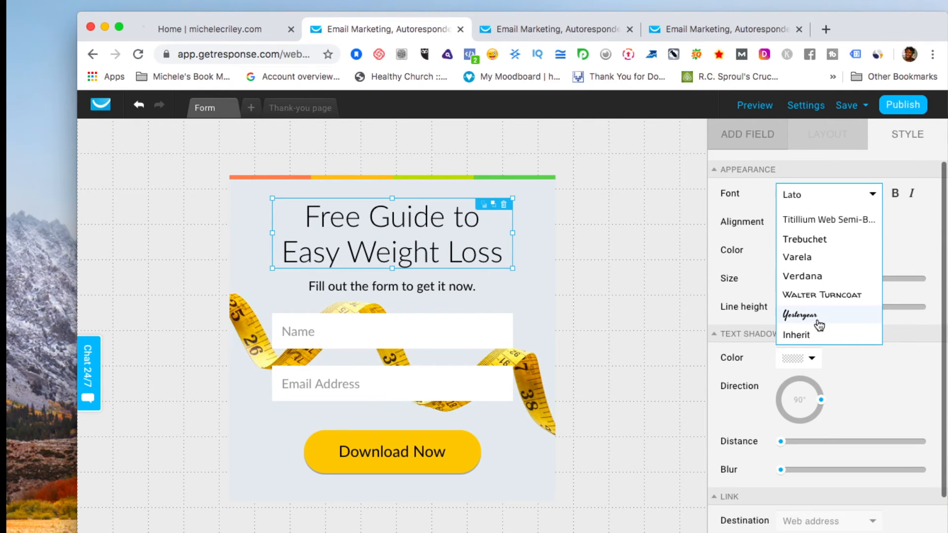
{"action": "scroll", "coordinate": [819, 324], "scroll_direction": "up", "scroll_amount": 1}
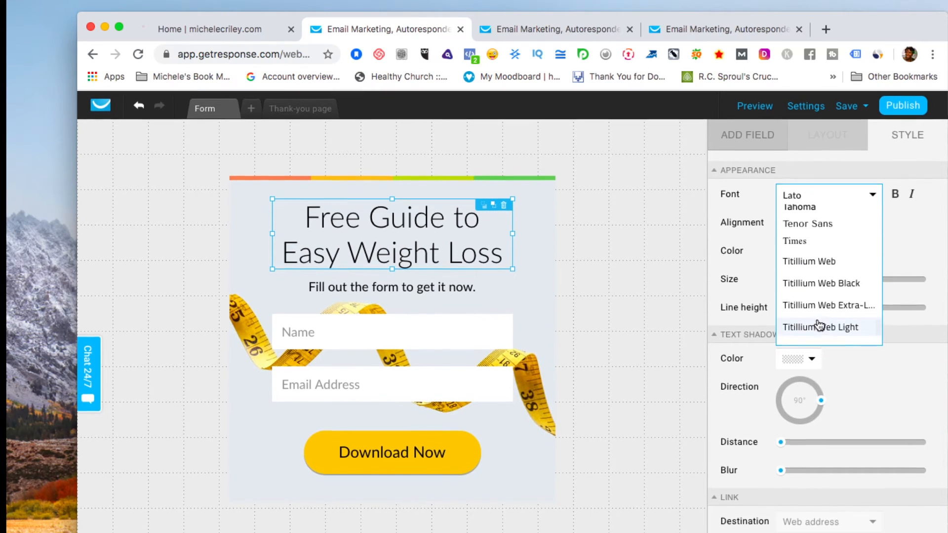
{"action": "scroll", "coordinate": [819, 325], "scroll_direction": "up", "scroll_amount": 3}
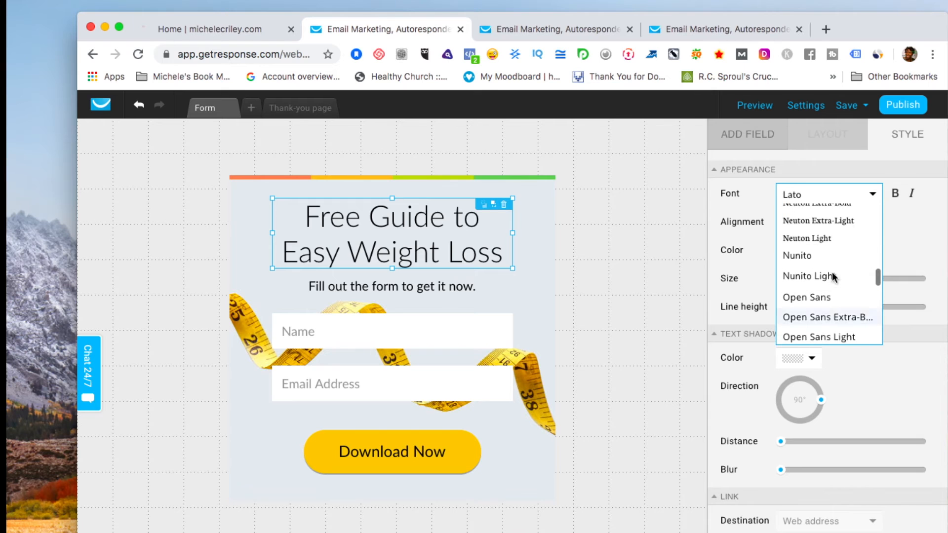
{"action": "scroll", "coordinate": [815, 266], "scroll_direction": "up", "scroll_amount": 8}
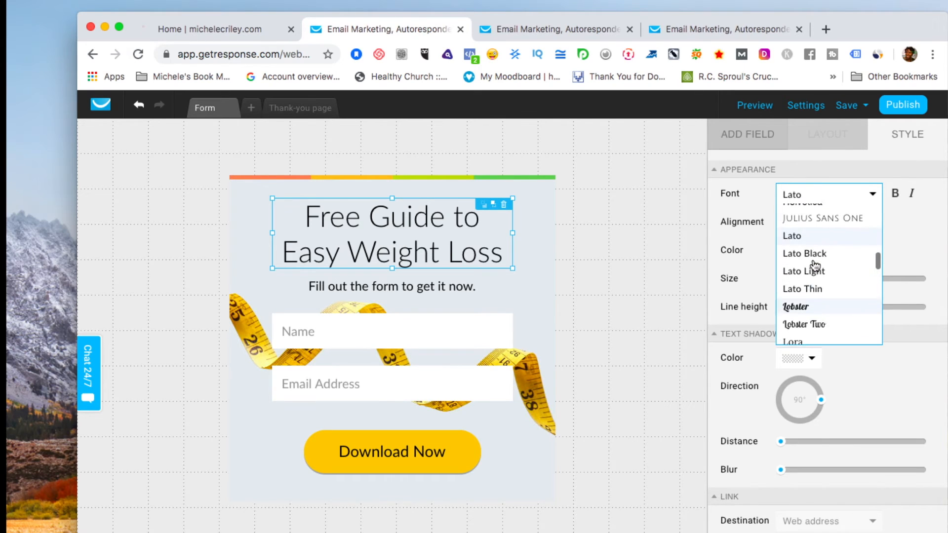
{"action": "scroll", "coordinate": [815, 266], "scroll_direction": "up", "scroll_amount": 2}
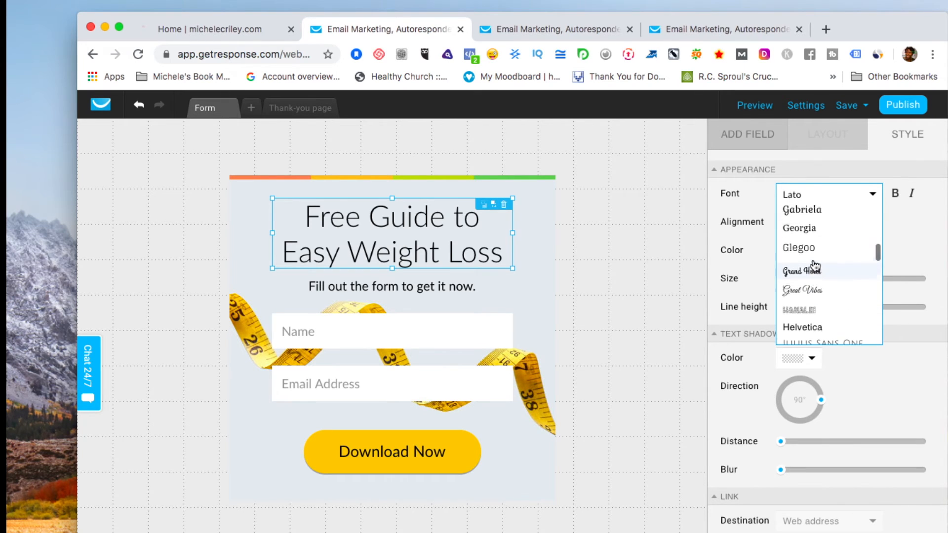
{"action": "left_click", "coordinate": [806, 244]}
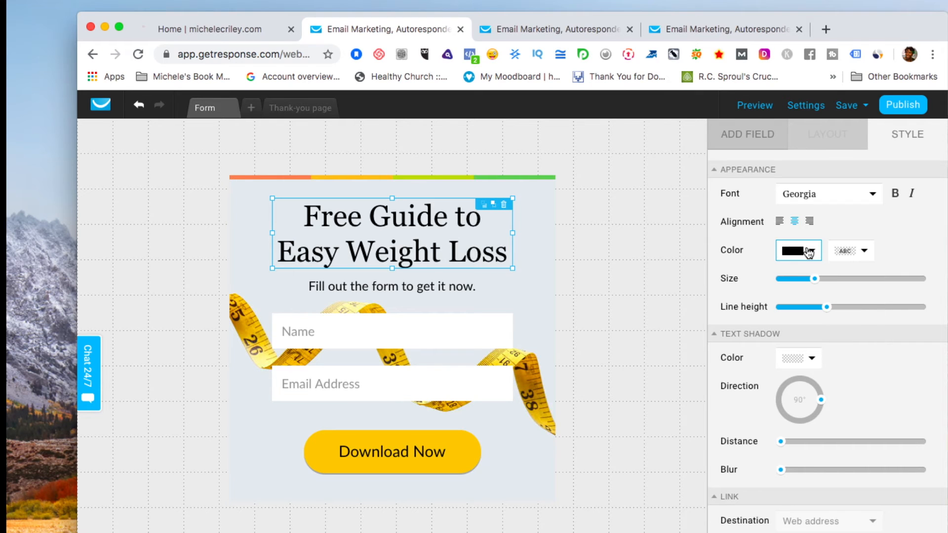
{"action": "left_click", "coordinate": [645, 258]}
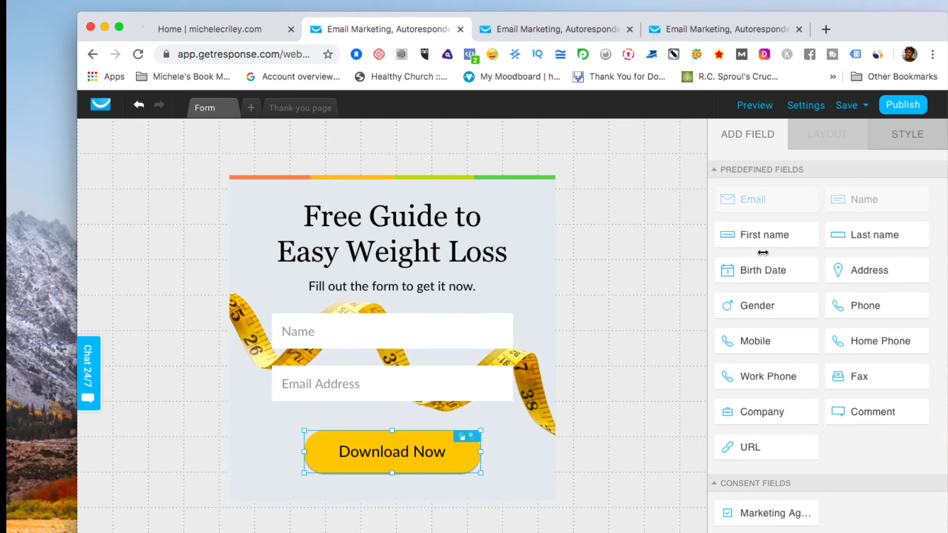
Try red shades, then set the Download Now button's fill color to cyan #1BDBFF.
{"action": "left_click", "coordinate": [646, 398]}
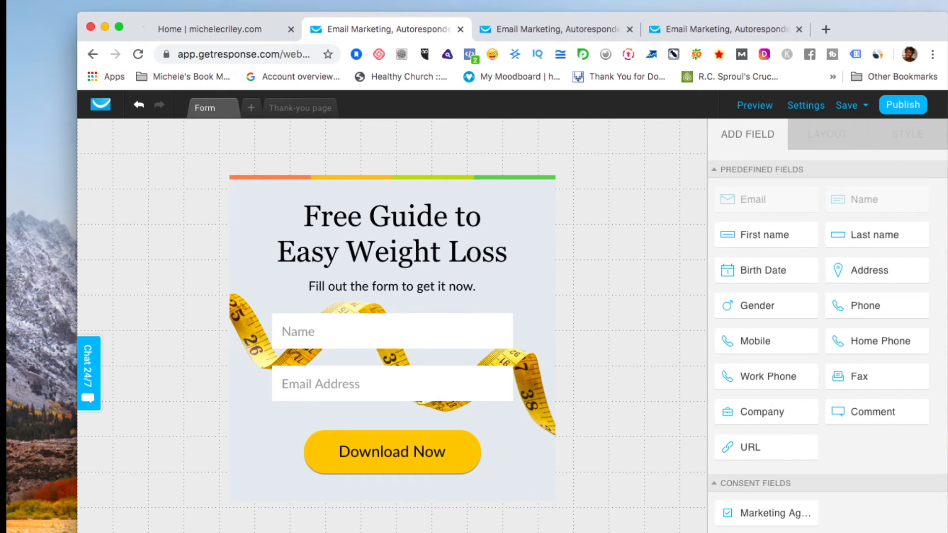
{"action": "left_click", "coordinate": [441, 454]}
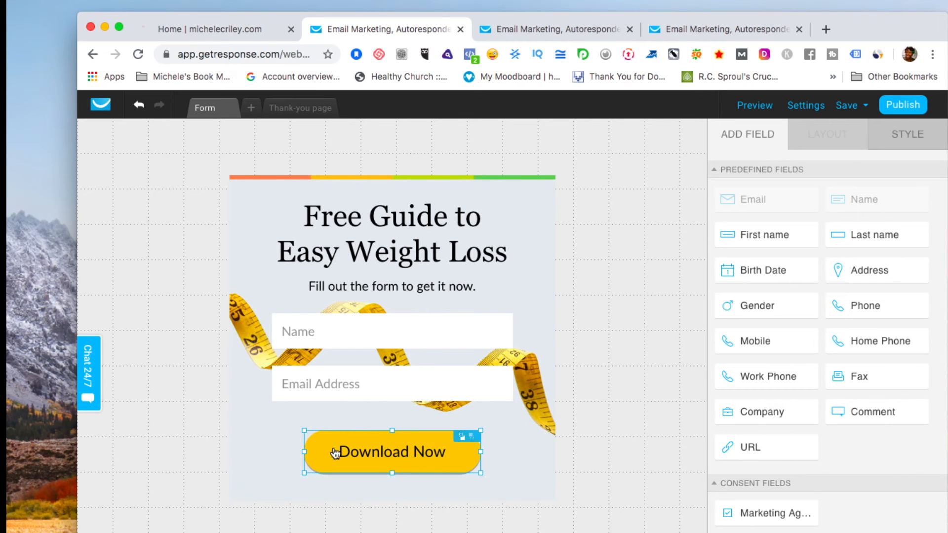
{"action": "left_click", "coordinate": [910, 135]}
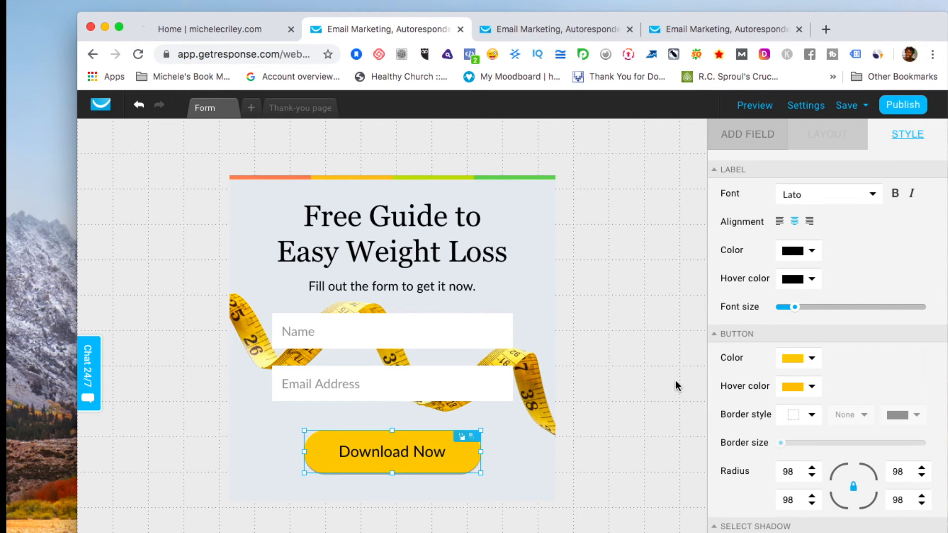
{"action": "left_click", "coordinate": [812, 360]}
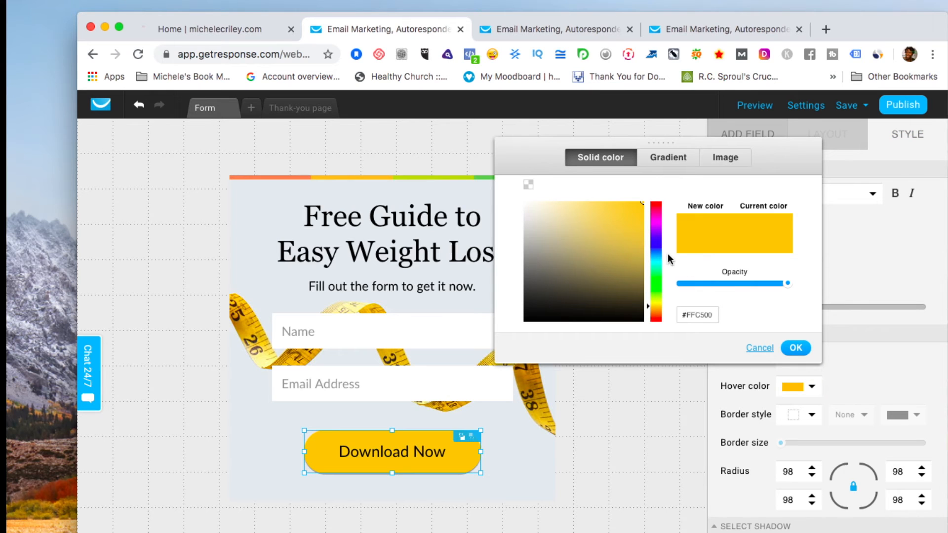
{"action": "left_click", "coordinate": [656, 207]}
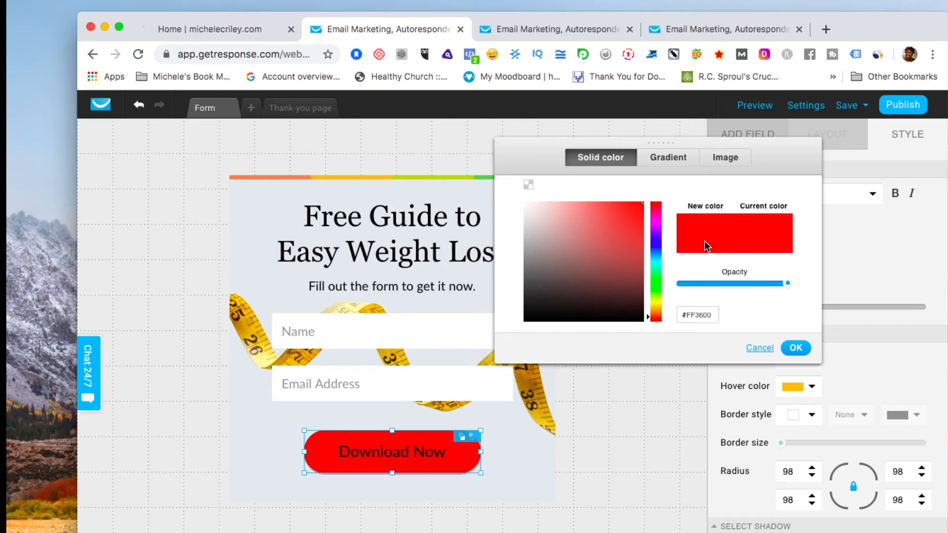
{"action": "left_click", "coordinate": [638, 207]}
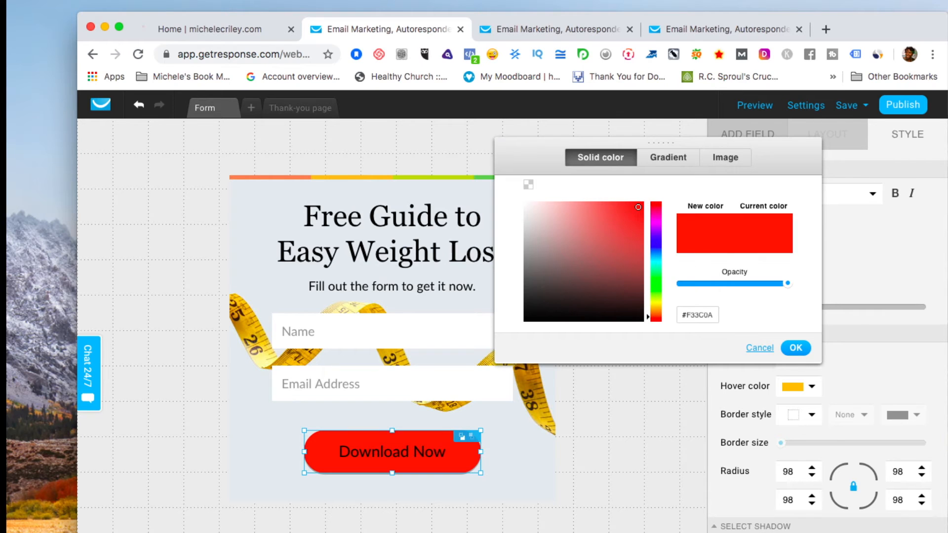
{"action": "mouse_move", "coordinate": [638, 204]}
{"action": "left_mouse_down"}
{"action": "mouse_move", "coordinate": [536, 290]}
{"action": "mouse_move", "coordinate": [626, 169]}
{"action": "mouse_move", "coordinate": [631, 201]}
{"action": "left_mouse_up"}
{"action": "left_click", "coordinate": [656, 257]}
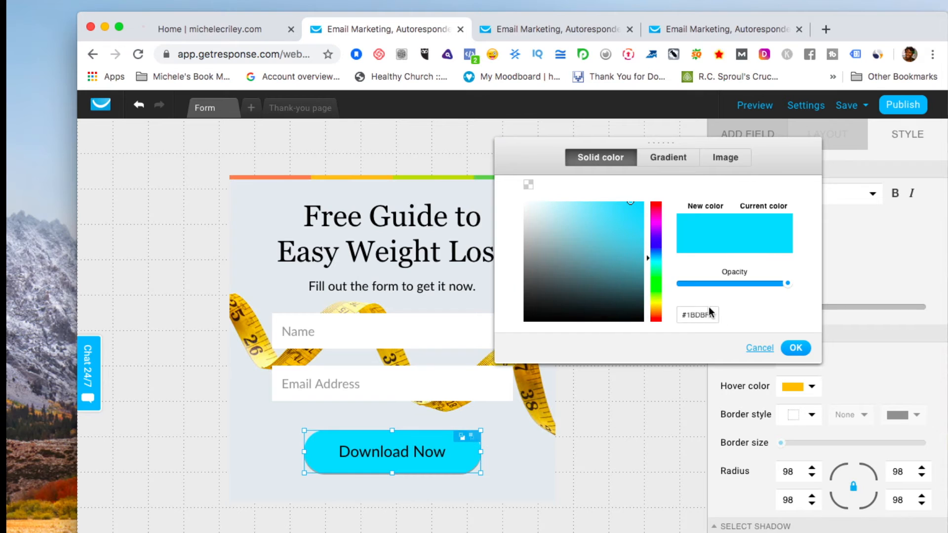
{"action": "left_click", "coordinate": [795, 348]}
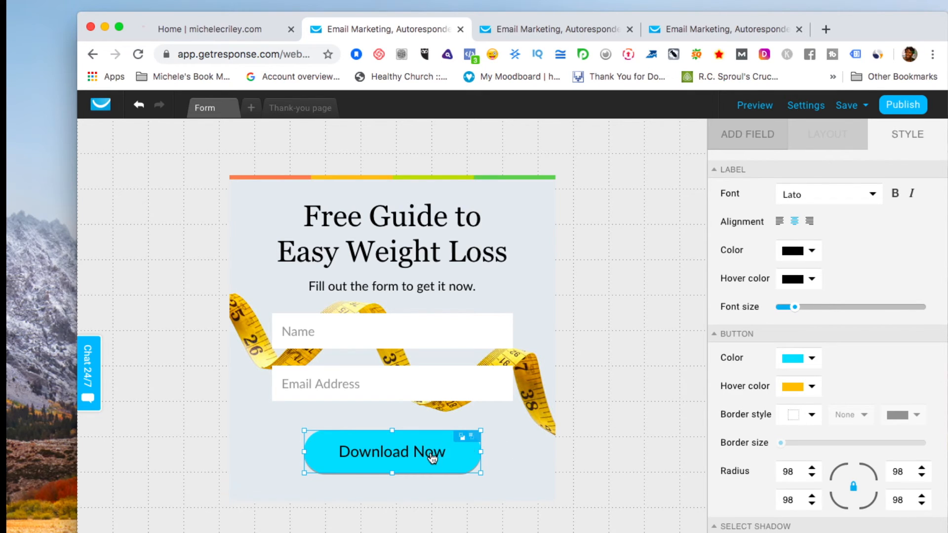
Try pale pink, red, then yellow as the Download Now button's label color.
{"action": "left_click", "coordinate": [813, 251]}
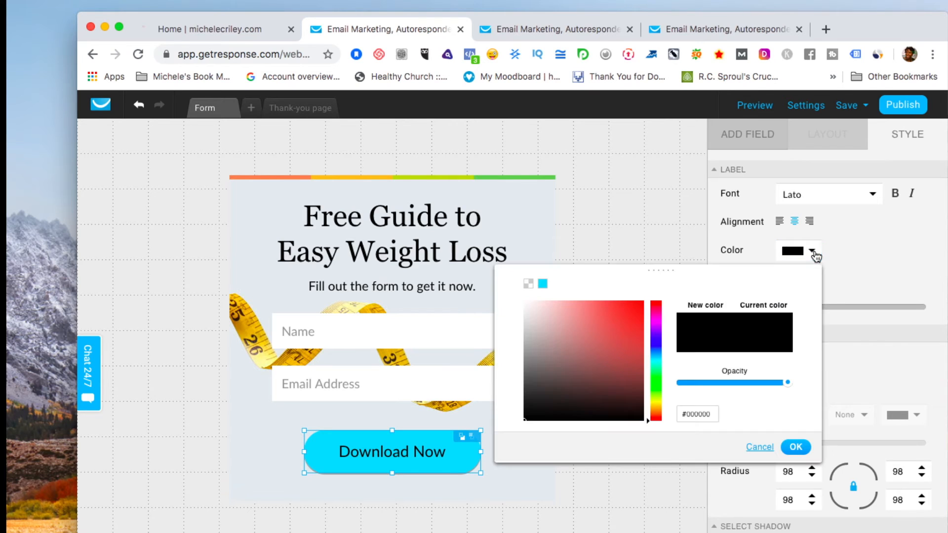
{"action": "left_click", "coordinate": [529, 312]}
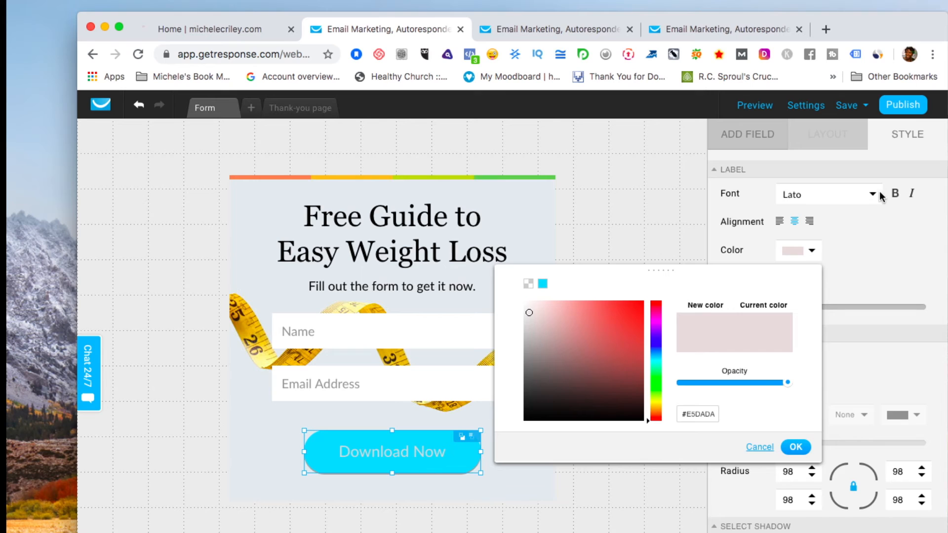
{"action": "left_click", "coordinate": [895, 194]}
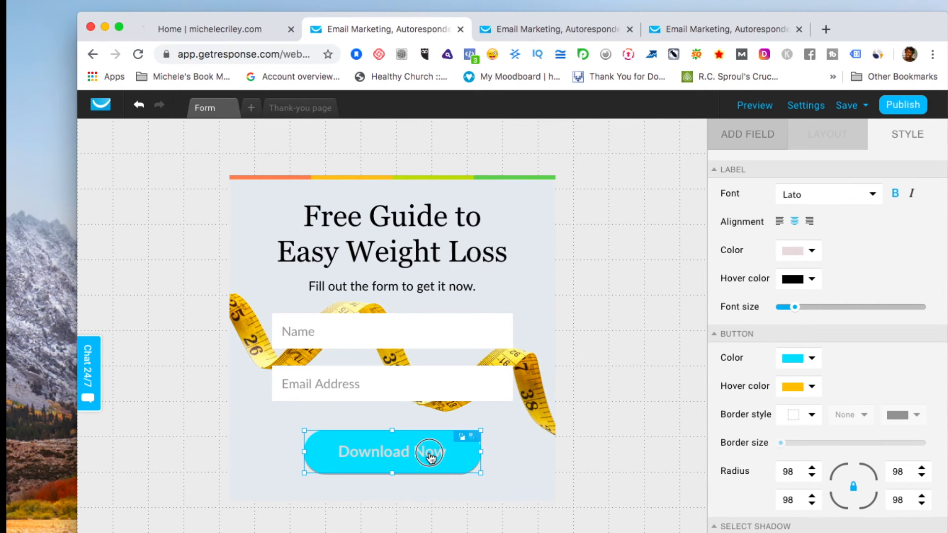
{"action": "left_click", "coordinate": [813, 252]}
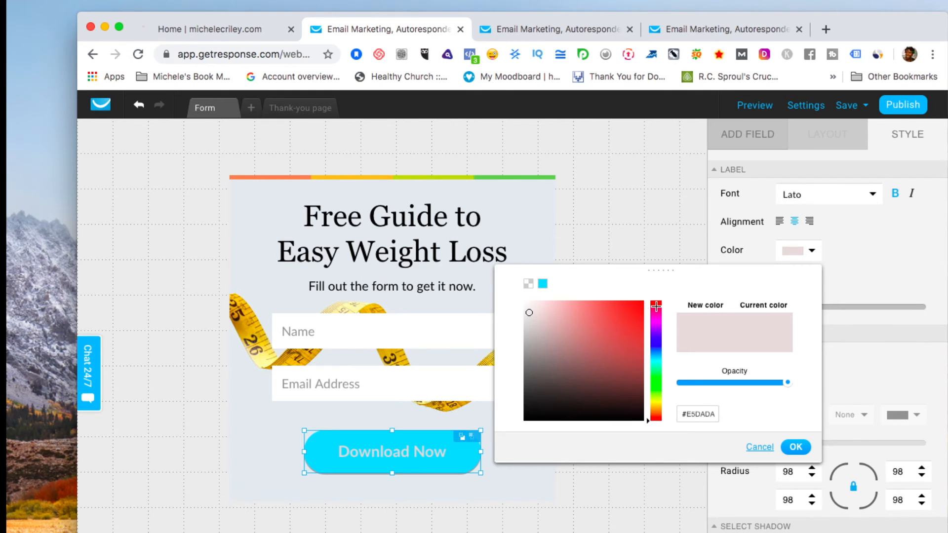
{"action": "mouse_move", "coordinate": [529, 315]}
{"action": "left_mouse_down"}
{"action": "mouse_move", "coordinate": [658, 299]}
{"action": "mouse_move", "coordinate": [652, 293]}
{"action": "left_mouse_up"}
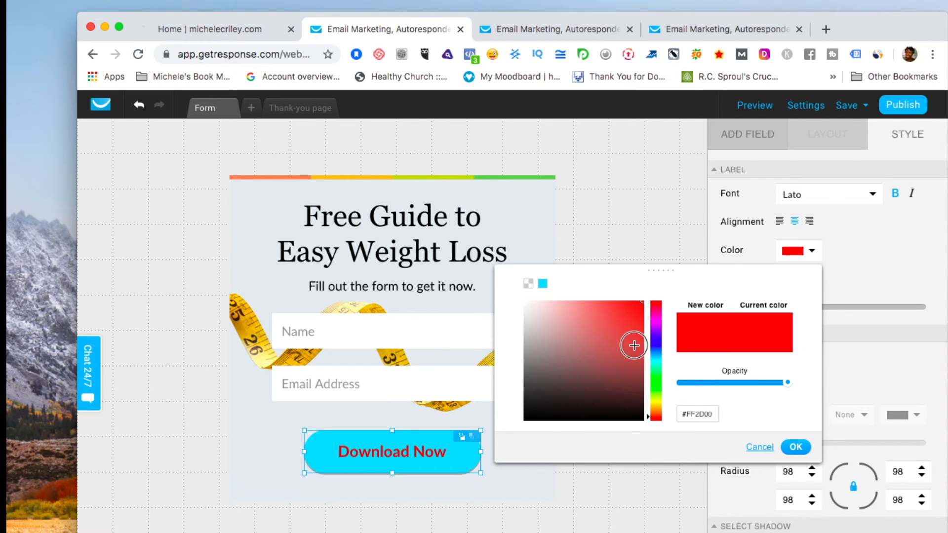
{"action": "left_click", "coordinate": [796, 447]}
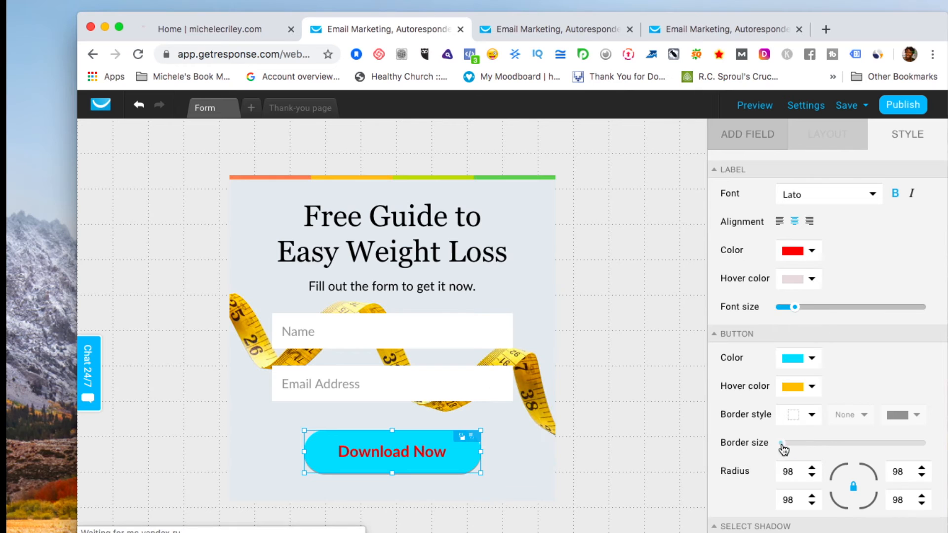
{"action": "left_click", "coordinate": [811, 253]}
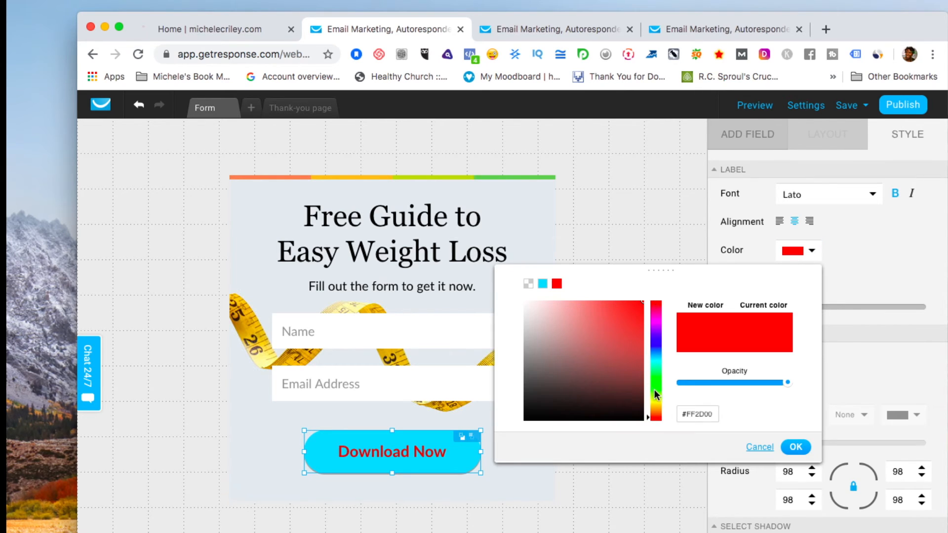
{"action": "left_click", "coordinate": [657, 404]}
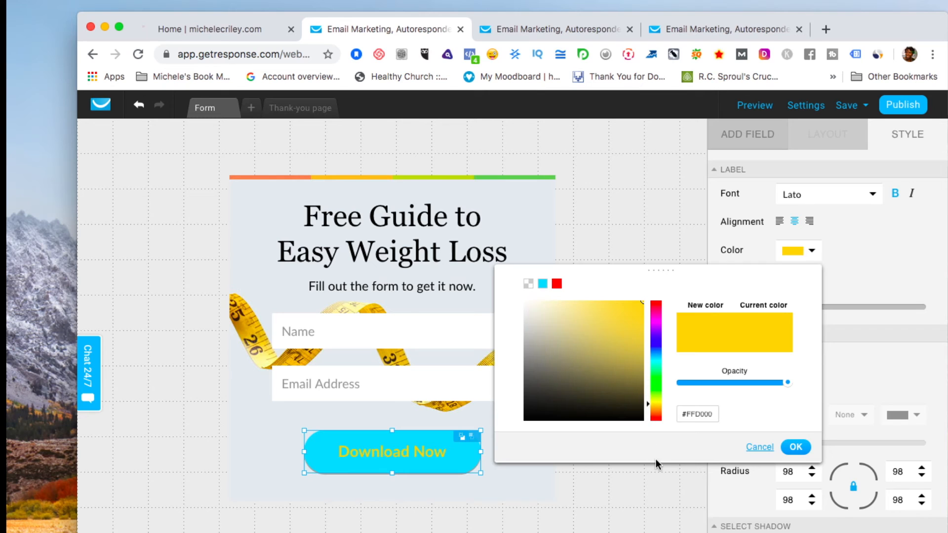
{"action": "left_click", "coordinate": [451, 467]}
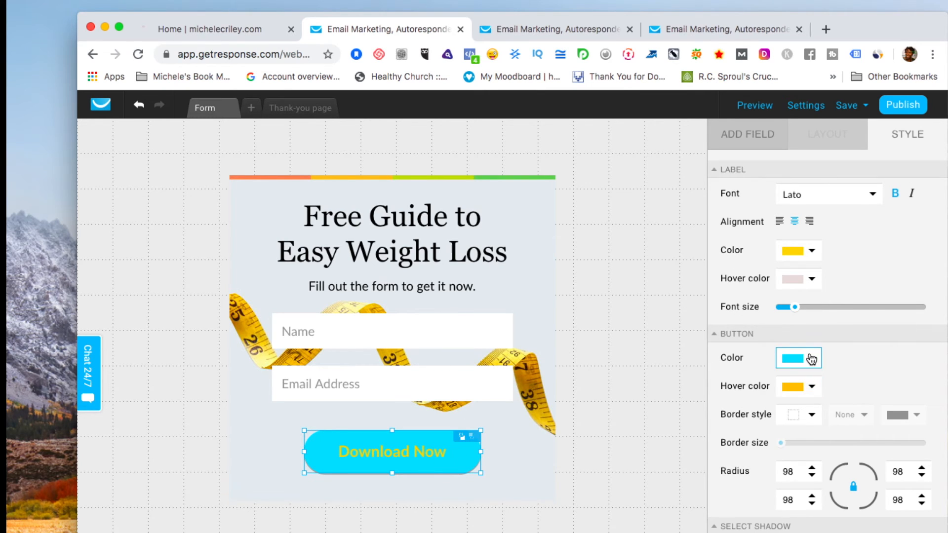
Set the button fill back to orange and its label color to white.
{"action": "left_click", "coordinate": [811, 359]}
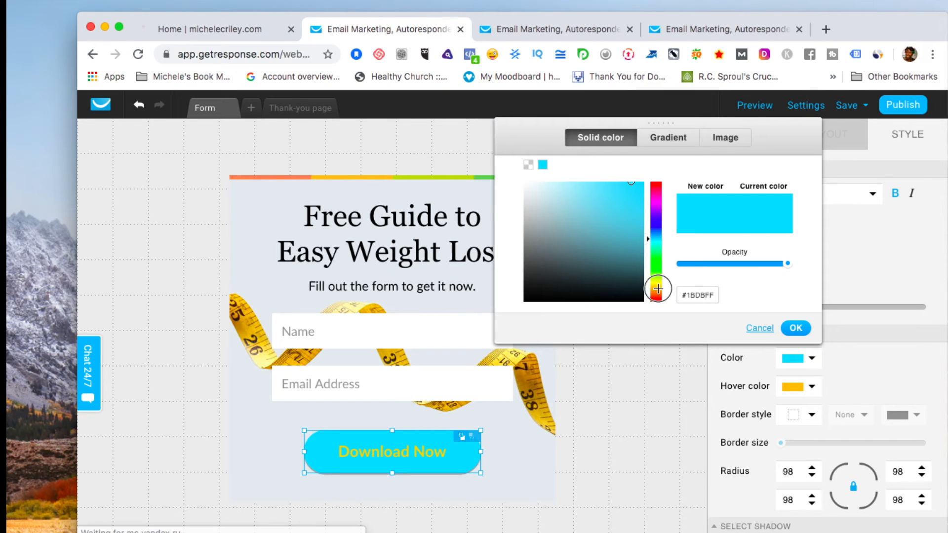
{"action": "left_click", "coordinate": [658, 290]}
{"action": "left_click", "coordinate": [677, 402]}
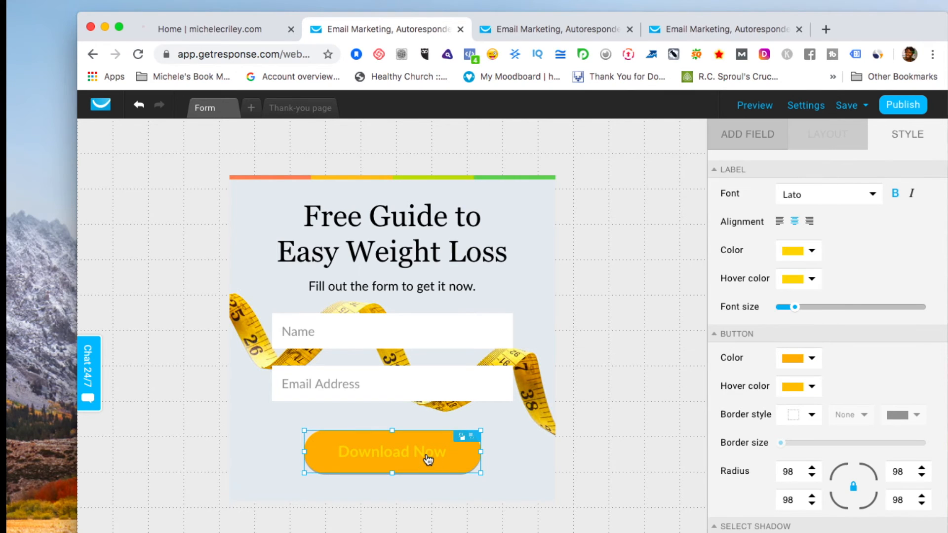
{"action": "left_click", "coordinate": [813, 251]}
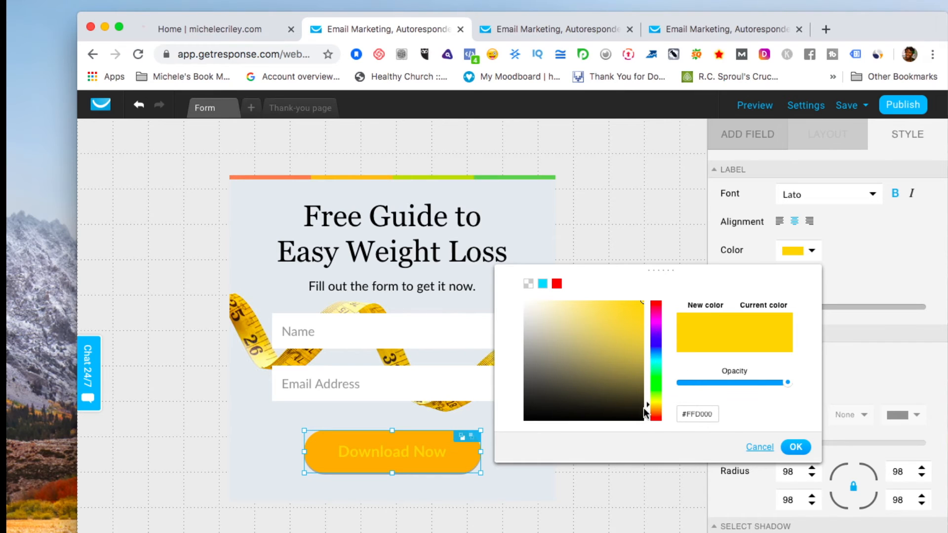
{"action": "left_click_drag", "start_coordinate": [642, 409], "coordinate": [506, 284]}
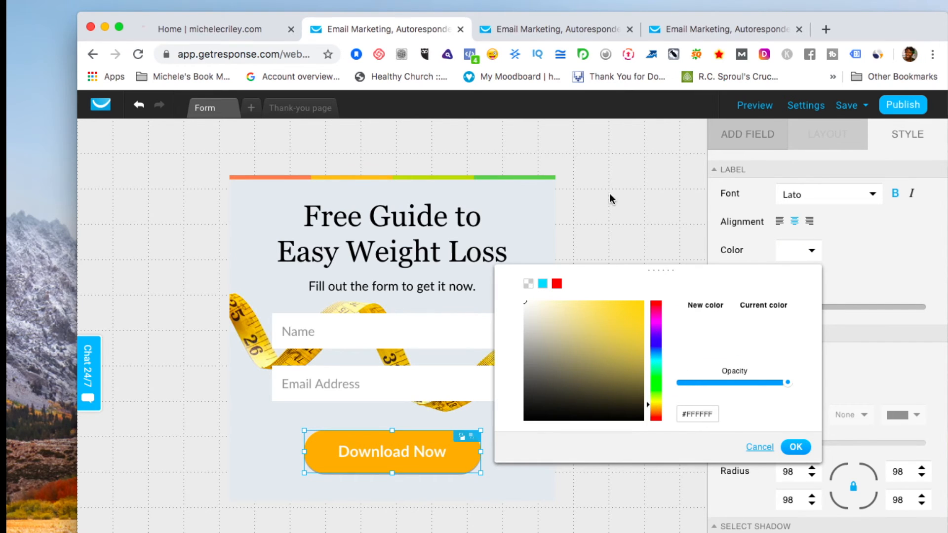
{"action": "left_click", "coordinate": [624, 181]}
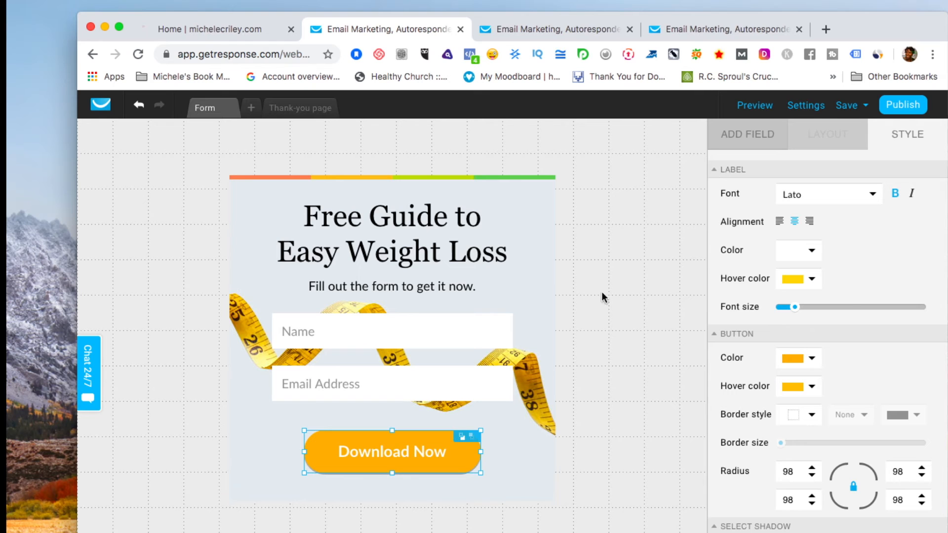
{"action": "left_click", "coordinate": [638, 245]}
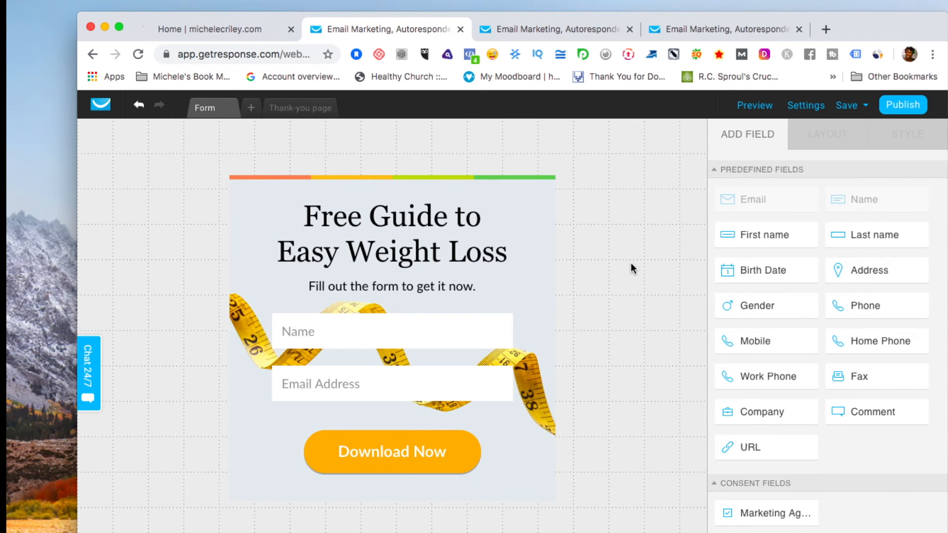
{"action": "scroll", "coordinate": [630, 262], "scroll_direction": "down", "scroll_amount": 1}
{"action": "scroll", "coordinate": [632, 268], "scroll_direction": "down", "scroll_amount": 3}
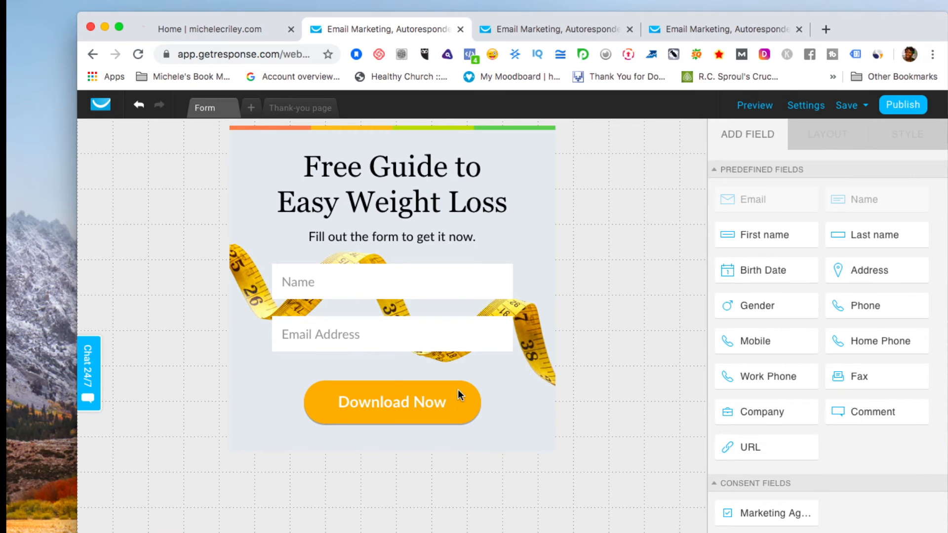
{"action": "left_click", "coordinate": [438, 409]}
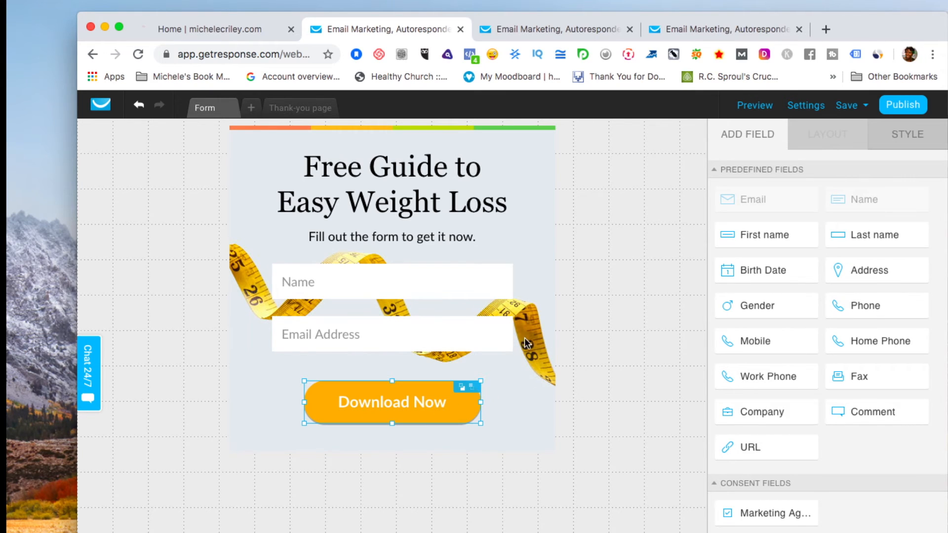
Replace the button label 'Download Now' with 'Signup!'.
{"action": "left_click", "coordinate": [409, 405]}
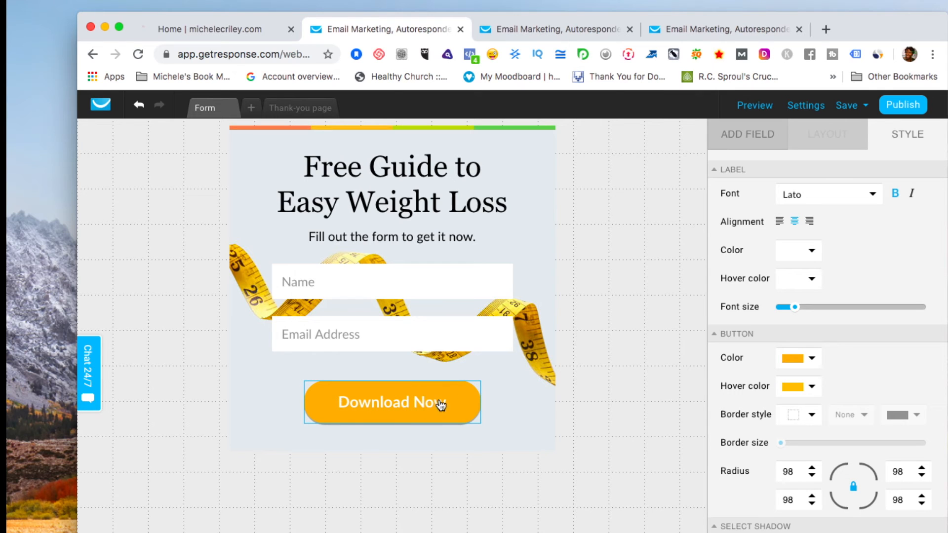
{"action": "key", "text": "BackSpace"}
{"action": "key", "text": "BackSpace"}
{"action": "key", "text": "BackSpace"}
{"action": "key", "text": "BackSpace"}
{"action": "key", "text": "BackSpace"}
{"action": "key", "text": "BackSpace"}
{"action": "key", "text": "BackSpace"}
{"action": "key", "text": "BackSpace"}
{"action": "key", "text": "BackSpace"}
{"action": "key", "text": "BackSpace"}
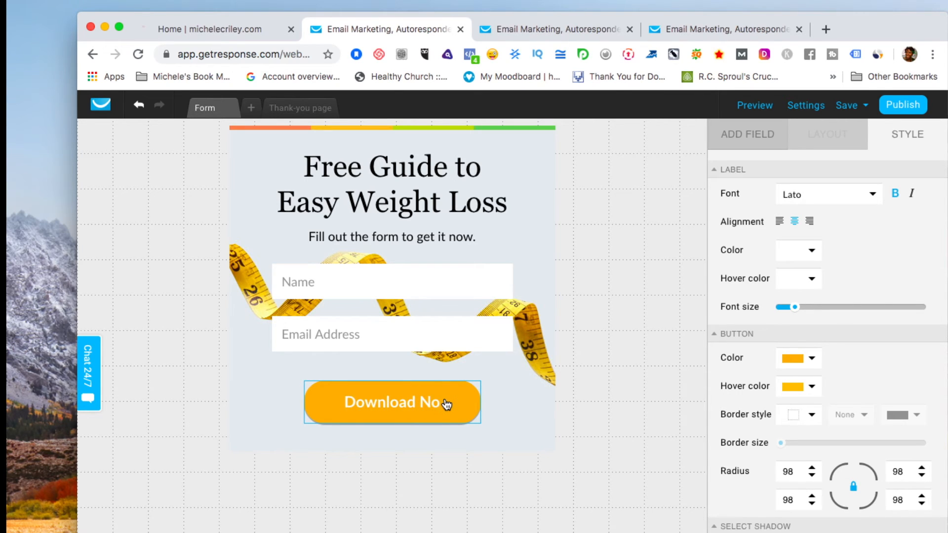
{"action": "key", "text": "BackSpace"}
{"action": "key", "text": "BackSpace"}
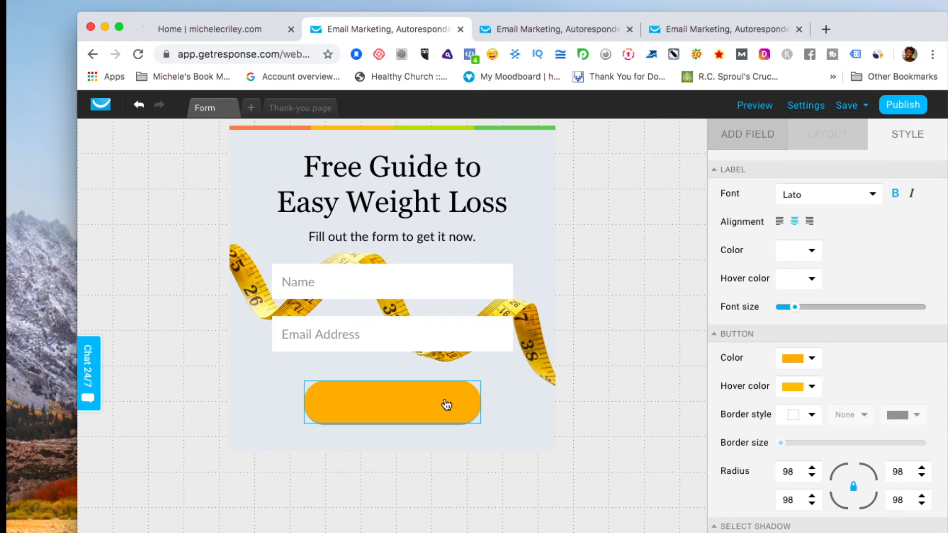
{"action": "type", "text": "Signup!"}
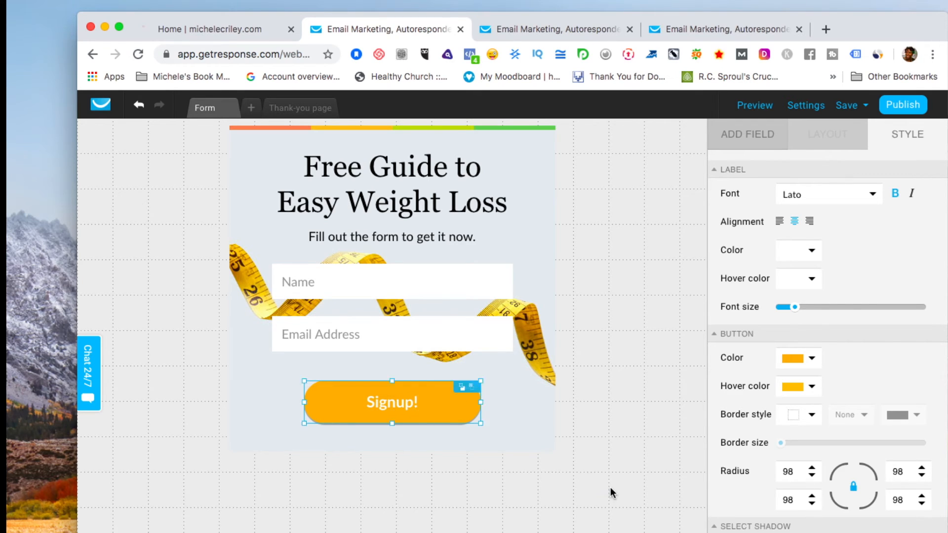
{"action": "left_click", "coordinate": [610, 488]}
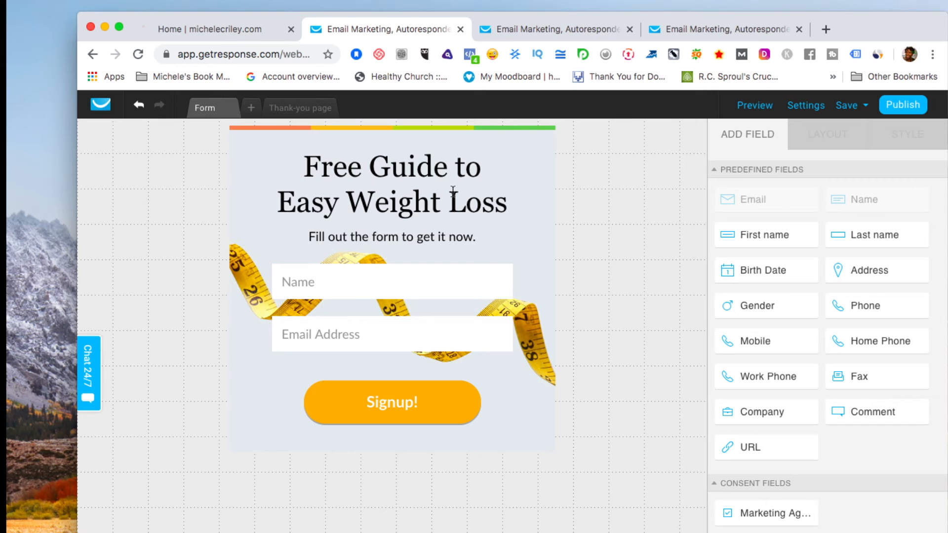
Look over the thank-you page, then go back to the signup form.
{"action": "left_click", "coordinate": [313, 109]}
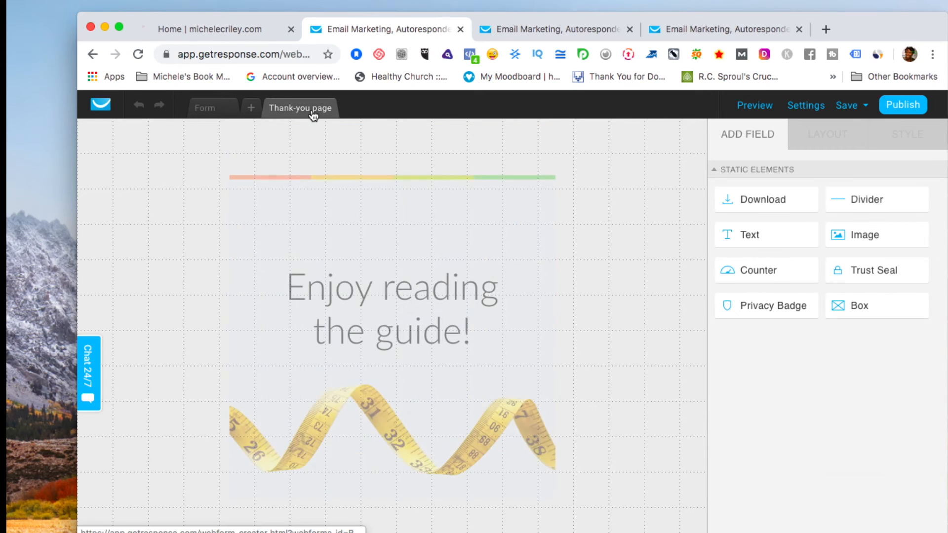
{"action": "scroll", "coordinate": [451, 294], "scroll_direction": "down", "scroll_amount": 2}
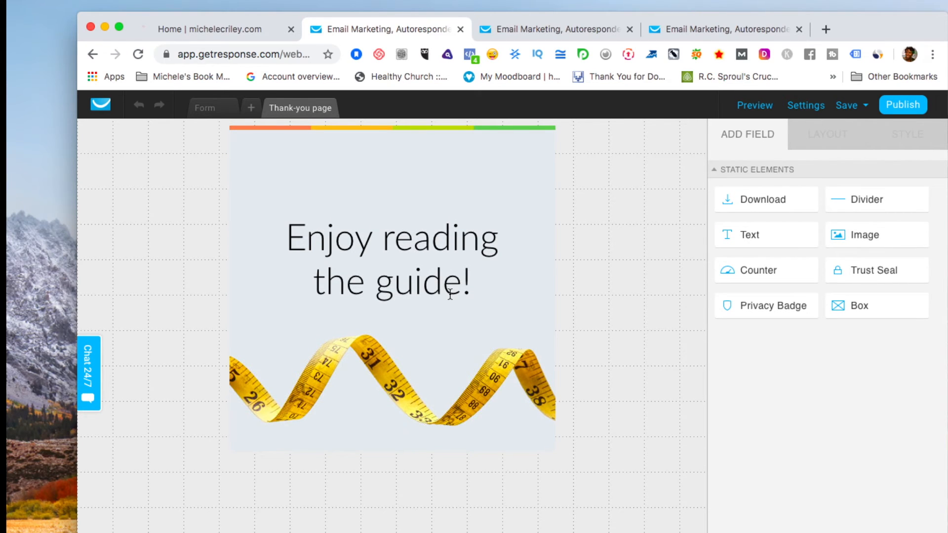
{"action": "left_click", "coordinate": [211, 109]}
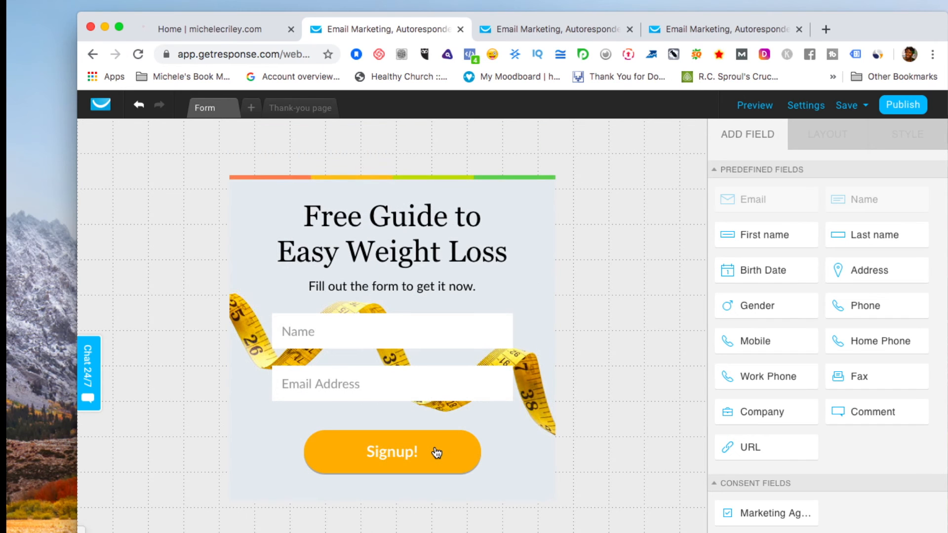
Round all four corners of the Signup! button to a radius of 100.
{"action": "left_click", "coordinate": [434, 452]}
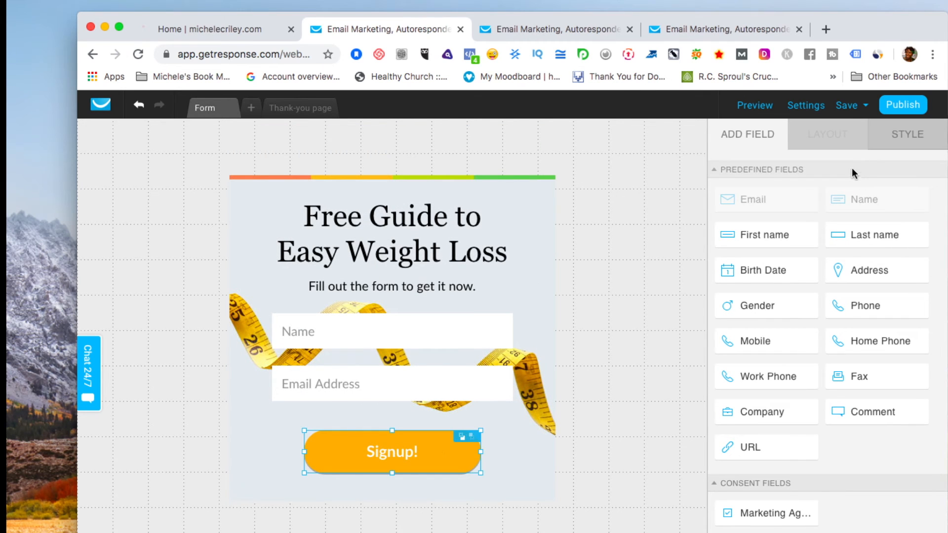
{"action": "left_click", "coordinate": [905, 137]}
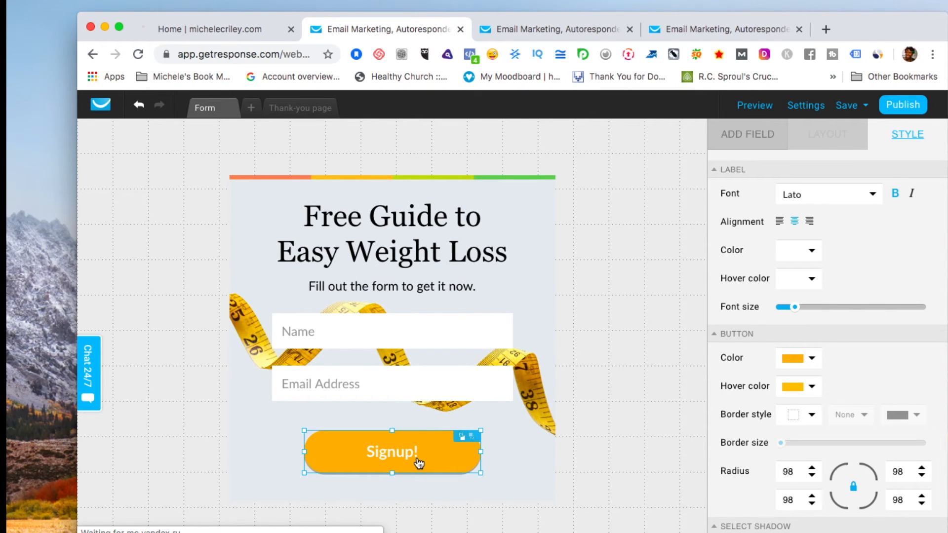
{"action": "scroll", "coordinate": [894, 306], "scroll_direction": "down", "scroll_amount": 4}
{"action": "left_click", "coordinate": [894, 303]}
{"action": "scroll", "coordinate": [894, 302], "scroll_direction": "down", "scroll_amount": 3}
{"action": "scroll", "coordinate": [893, 302], "scroll_direction": "up", "scroll_amount": 3}
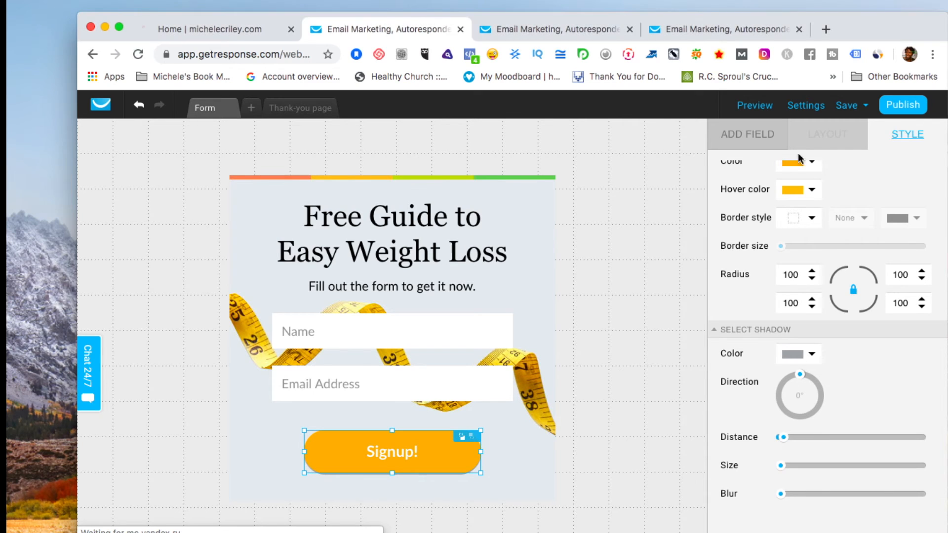
{"action": "left_click_drag", "start_coordinate": [863, 16], "coordinate": [860, 16]}
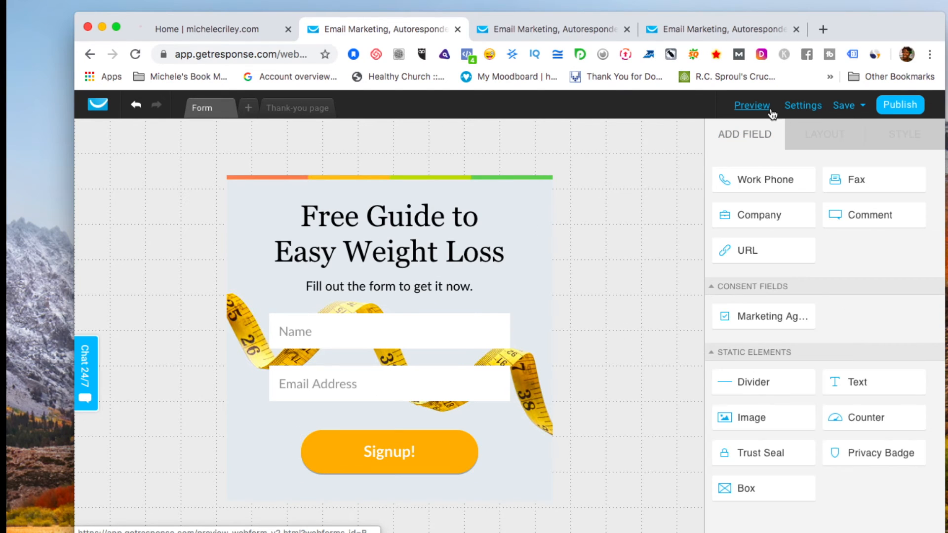
Preview the weight-loss form, then close the preview tab to return to the editor.
{"action": "left_click", "coordinate": [755, 106]}
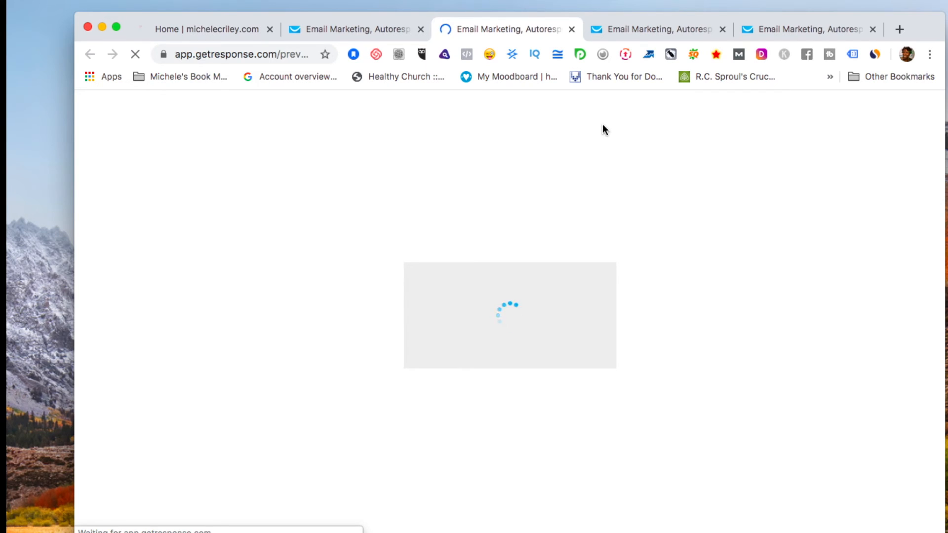
{"action": "left_click", "coordinate": [57, 392]}
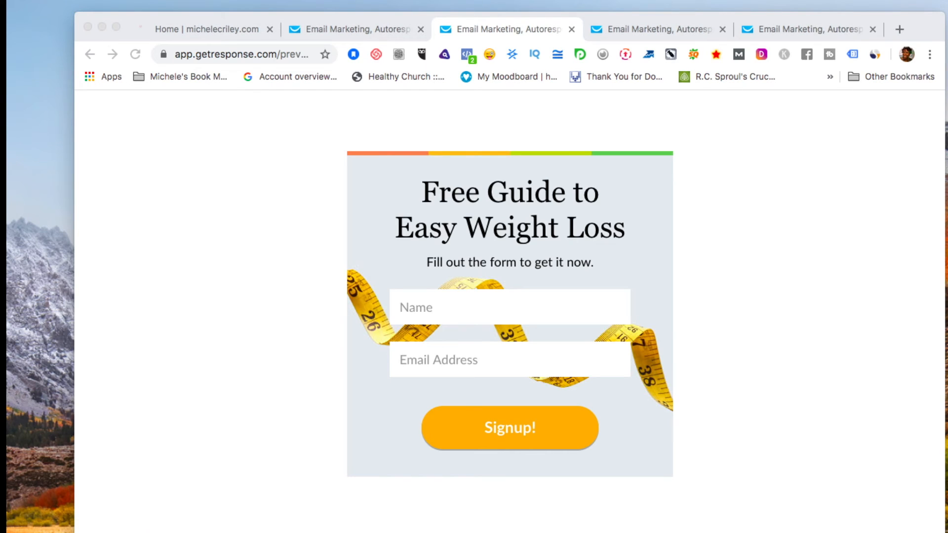
{"action": "left_click", "coordinate": [941, 29]}
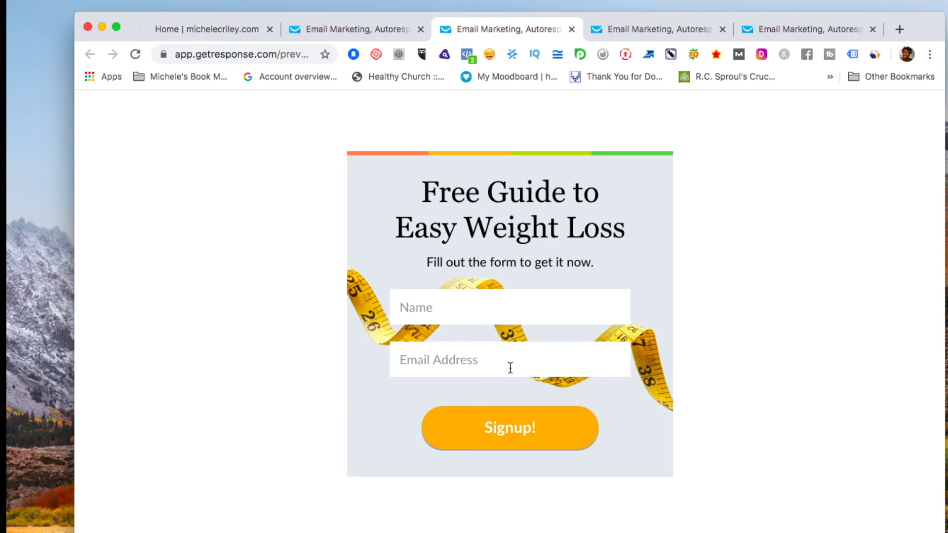
{"action": "left_click", "coordinate": [45, 307]}
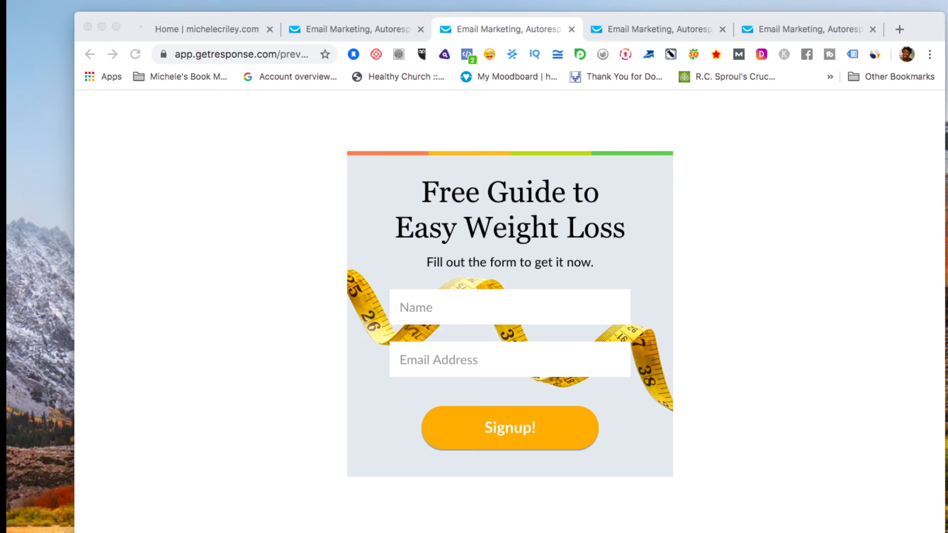
{"action": "left_click", "coordinate": [567, 463]}
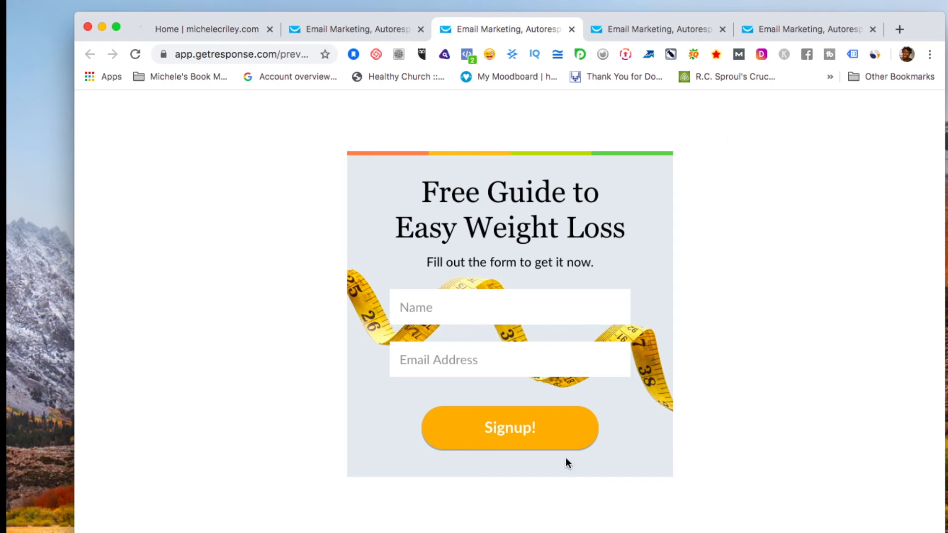
{"action": "left_click", "coordinate": [366, 30]}
{"action": "left_click", "coordinate": [483, 30]}
{"action": "left_click", "coordinate": [571, 30]}
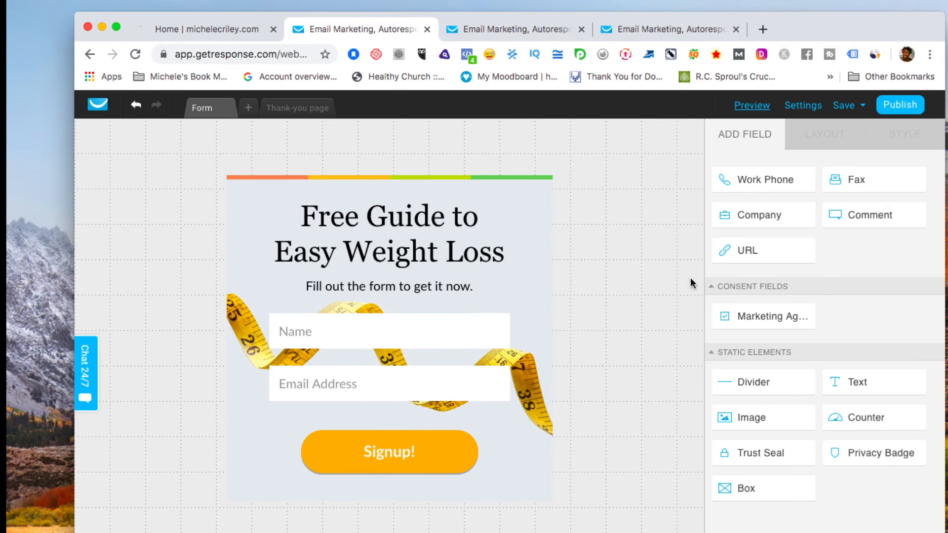
Save the form and open the thank-you page for editing.
{"action": "mouse_move", "coordinate": [846, 109]}
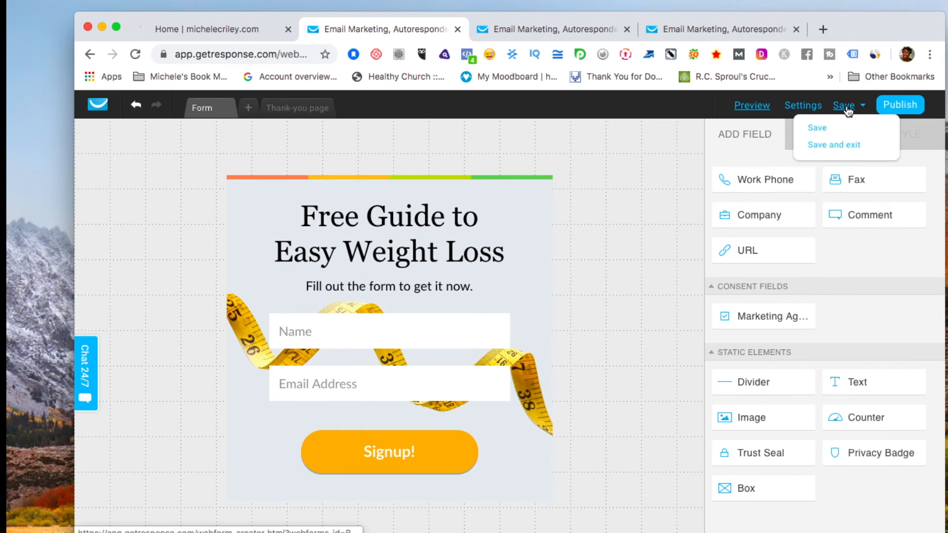
{"action": "left_click", "coordinate": [817, 129]}
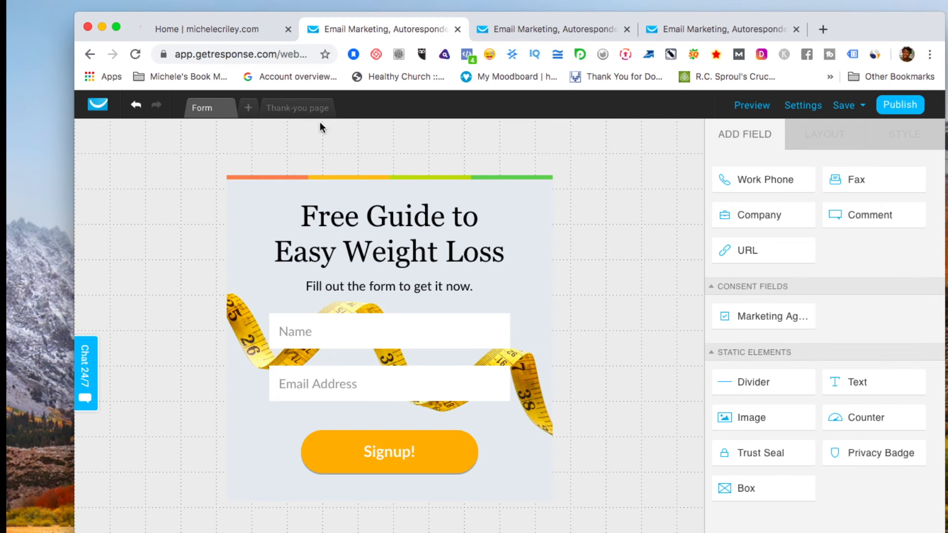
{"action": "left_click", "coordinate": [298, 112]}
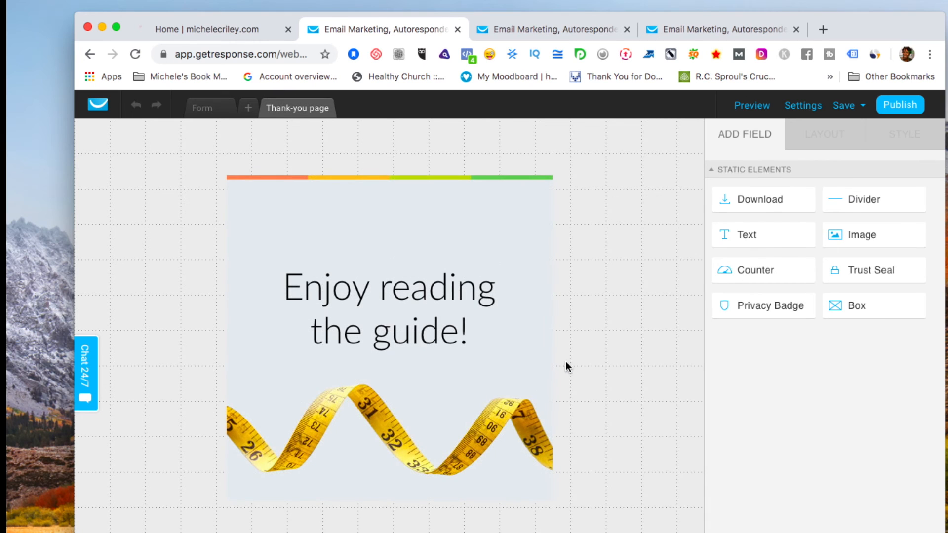
{"action": "scroll", "coordinate": [606, 368], "scroll_direction": "down", "scroll_amount": 3}
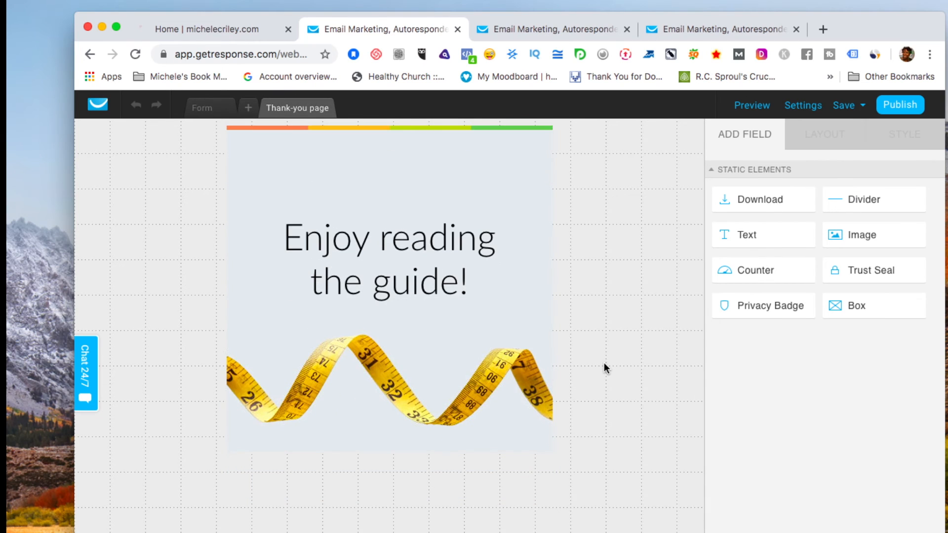
{"action": "scroll", "coordinate": [605, 368], "scroll_direction": "up", "scroll_amount": 3}
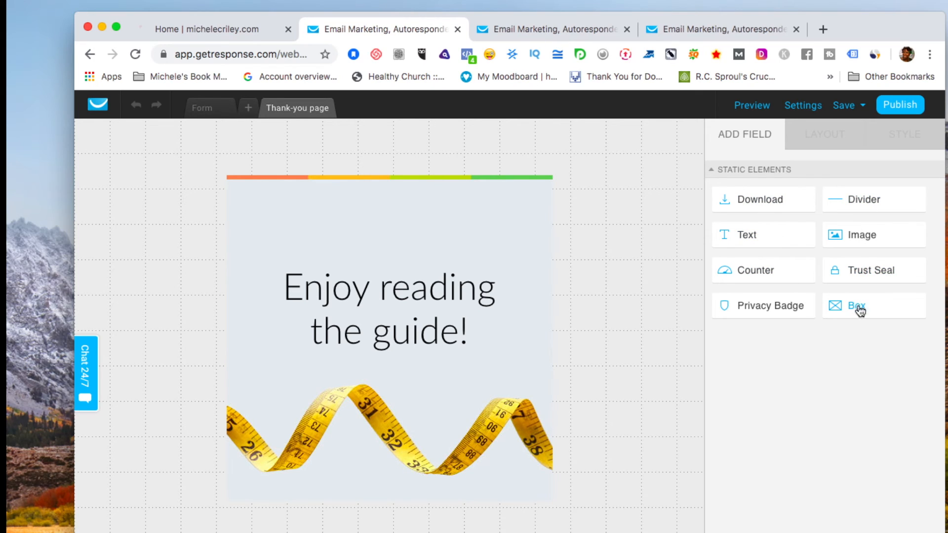
Add and remove a Text block, and move the 'Enjoy reading the guide!' heading higher.
{"action": "left_click_drag", "start_coordinate": [741, 233], "coordinate": [376, 371]}
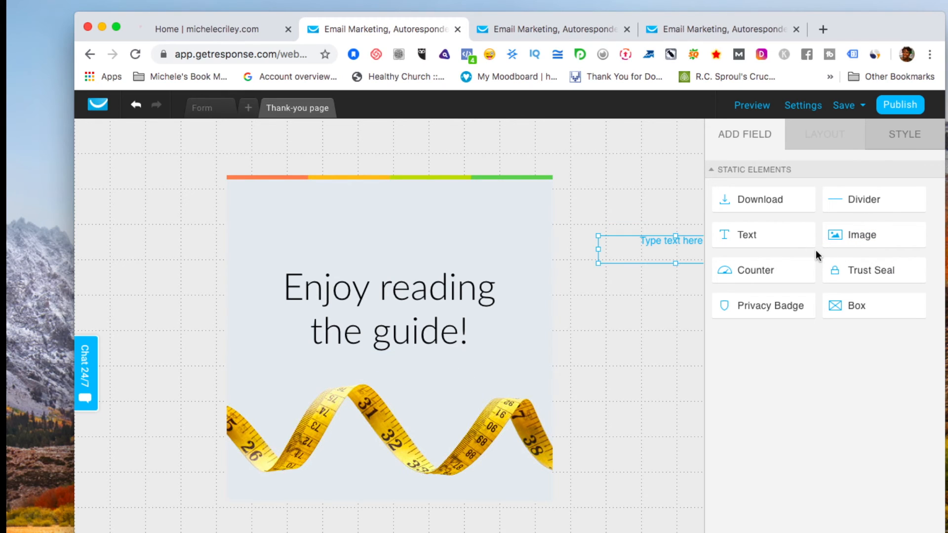
{"action": "left_click_drag", "start_coordinate": [626, 254], "coordinate": [561, 289]}
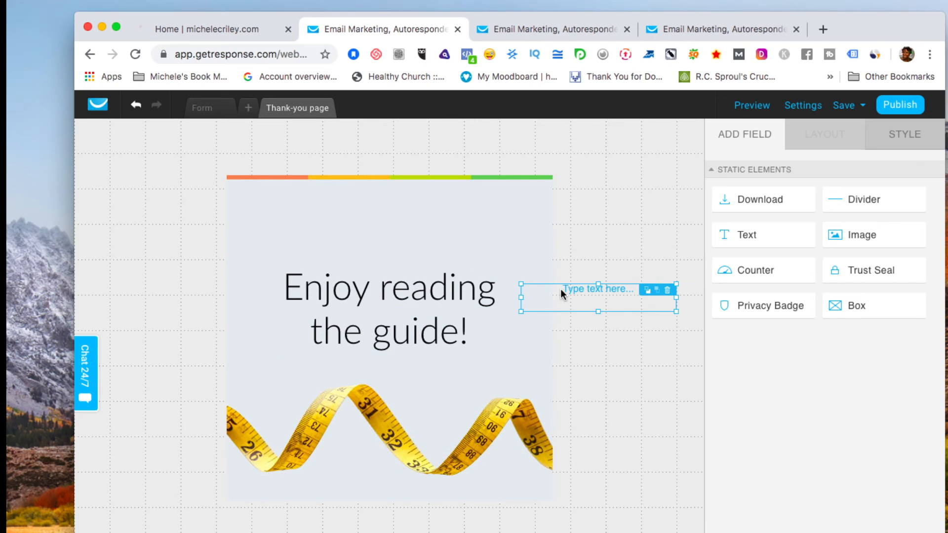
{"action": "left_click", "coordinate": [669, 290]}
{"action": "left_click_drag", "start_coordinate": [394, 303], "coordinate": [387, 236]}
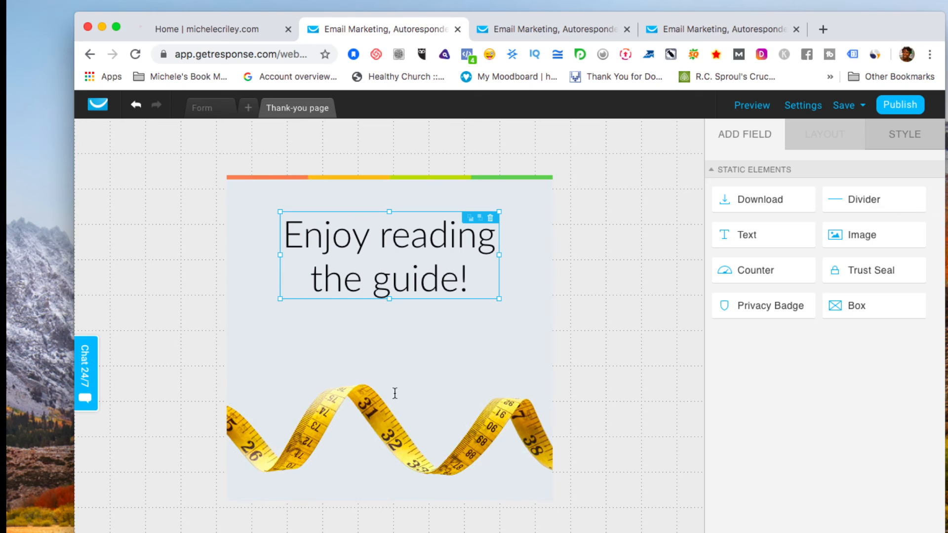
{"action": "left_click", "coordinate": [386, 389]}
{"action": "left_click", "coordinate": [656, 316]}
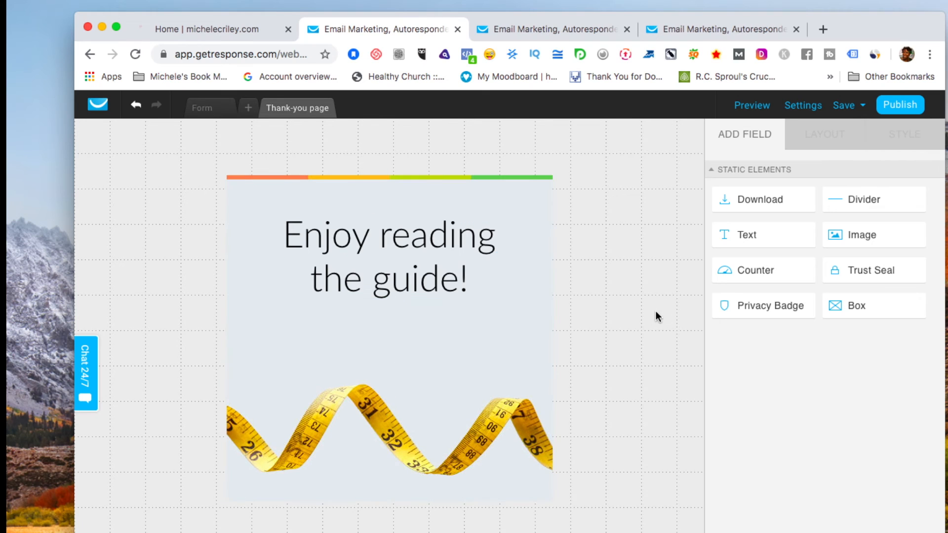
{"action": "left_click", "coordinate": [212, 108]}
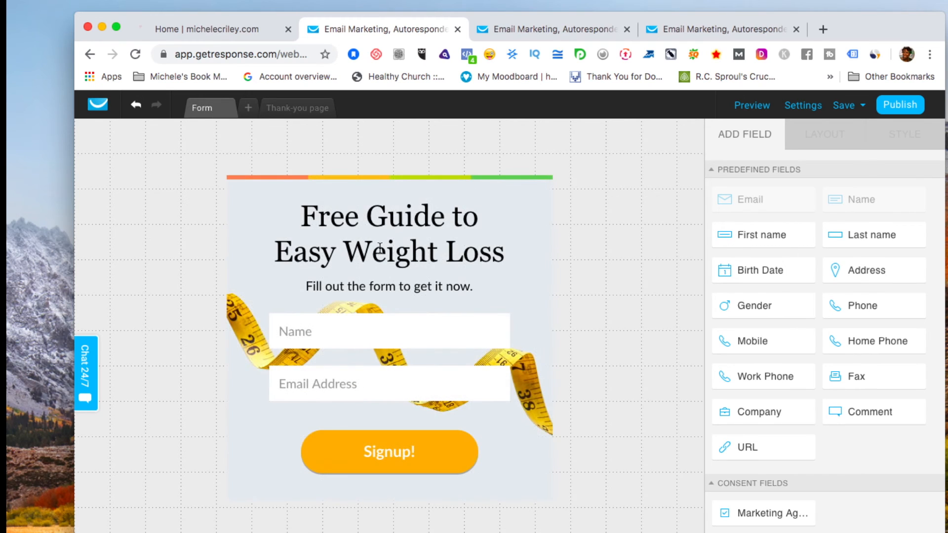
Rename the form to 'Testing Getresponse' in the form settings.
{"action": "left_click", "coordinate": [810, 107]}
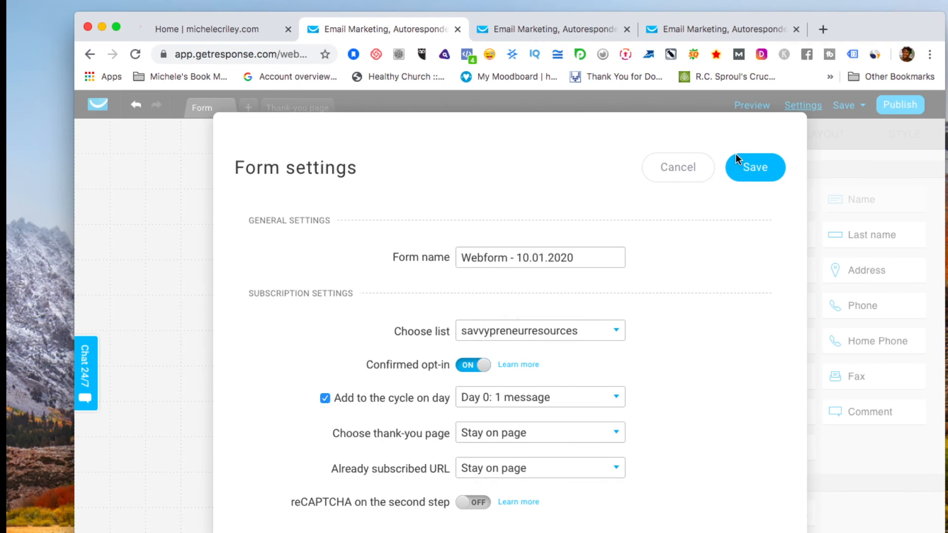
{"action": "left_click_drag", "start_coordinate": [593, 255], "coordinate": [366, 257]}
{"action": "type", "text": "Te"}
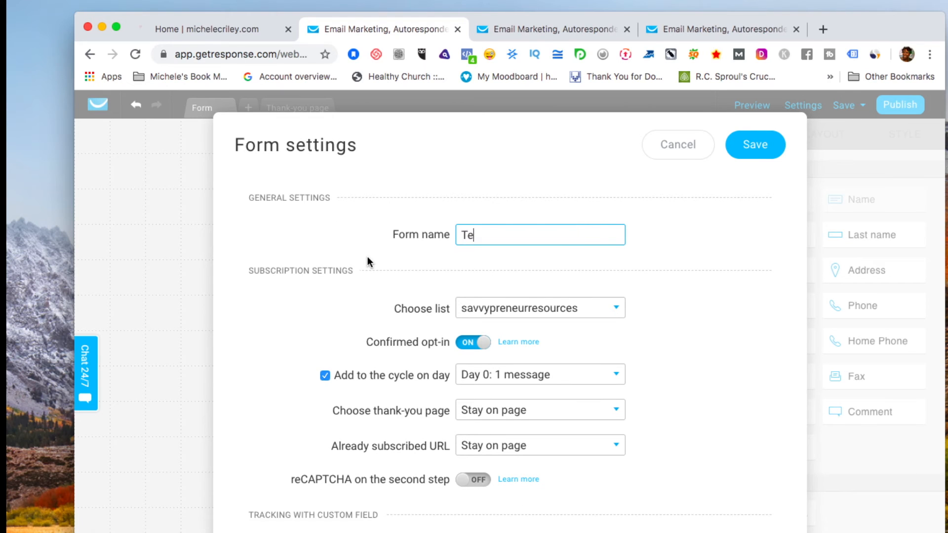
{"action": "type", "text": "sting Getres"}
{"action": "type", "text": "os"}
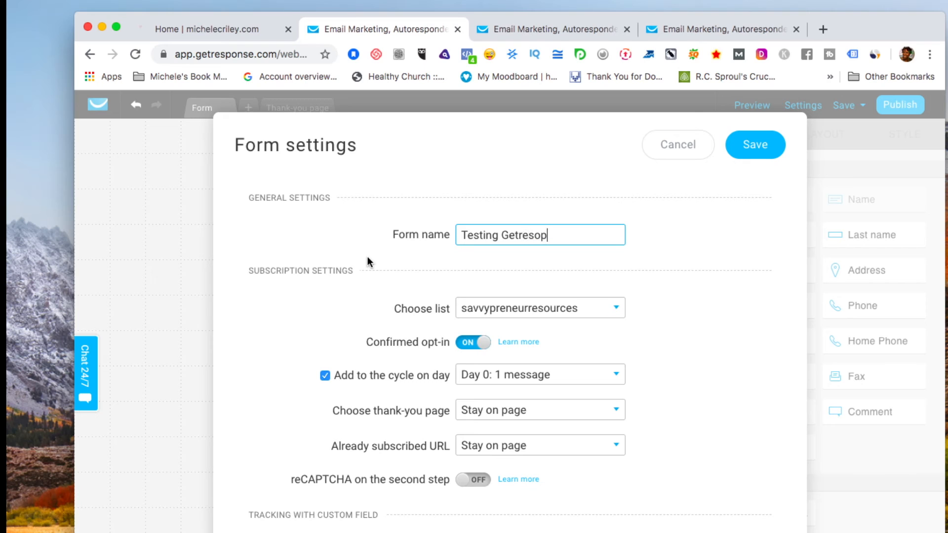
{"action": "key", "text": "BackSpace"}
{"action": "type", "text": "n"}
{"action": "key", "text": "BackSpace"}
{"action": "key", "text": "BackSpace"}
{"action": "type", "text": "ponse"}
Send signups to the testinggetresponse1 list, keeping cycle Day 0.
{"action": "left_click", "coordinate": [620, 307]}
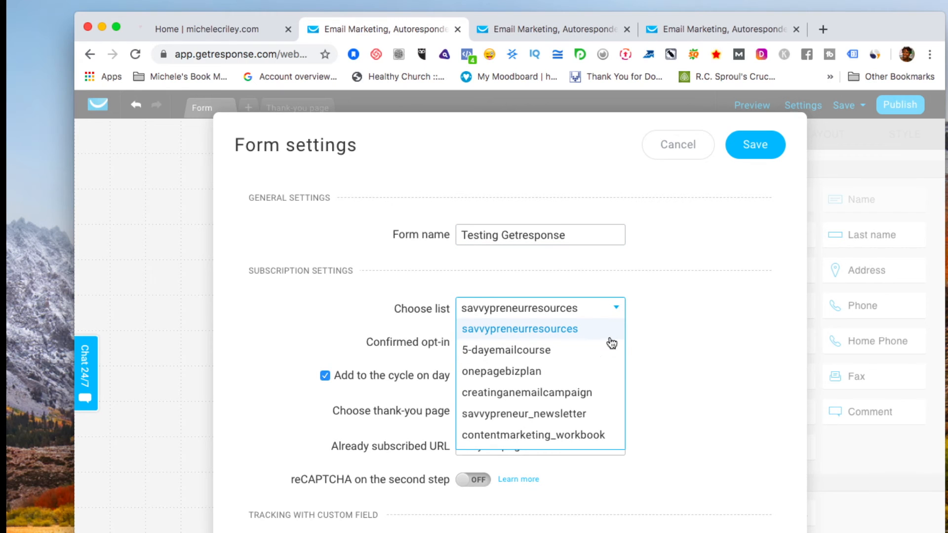
{"action": "scroll", "coordinate": [601, 410], "scroll_direction": "down", "scroll_amount": 2}
{"action": "scroll", "coordinate": [588, 408], "scroll_direction": "down", "scroll_amount": 5}
{"action": "left_click", "coordinate": [573, 275]}
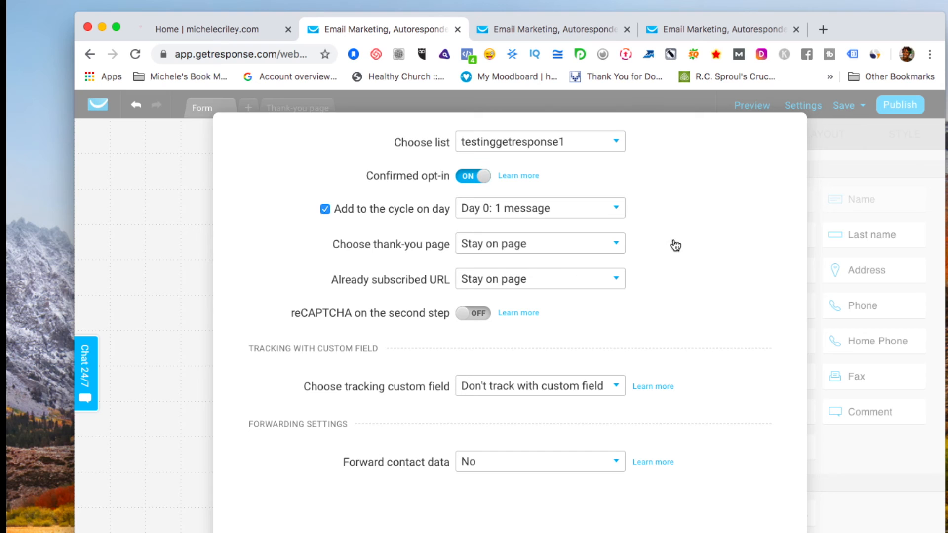
{"action": "scroll", "coordinate": [692, 240], "scroll_direction": "up", "scroll_amount": 2}
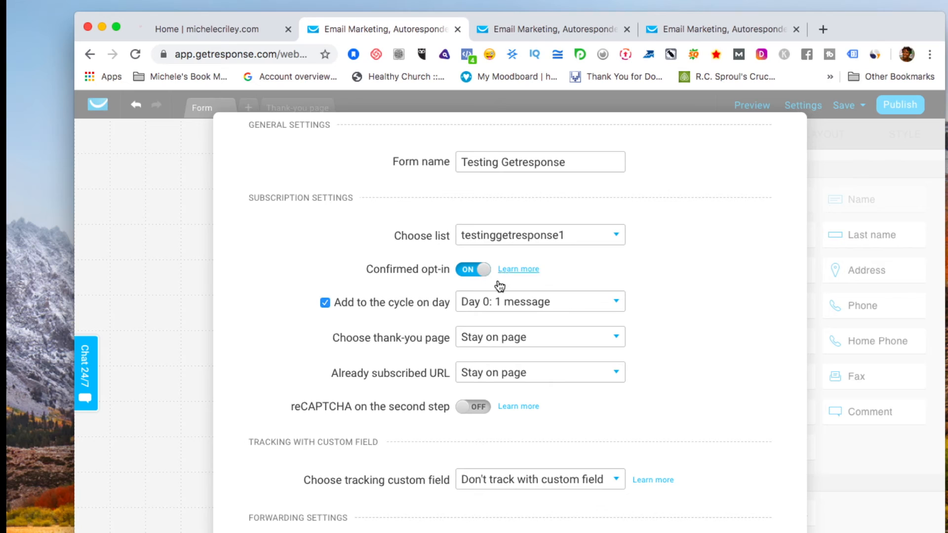
{"action": "left_click", "coordinate": [614, 305]}
{"action": "left_click", "coordinate": [587, 299]}
Choose the Default thank-you page and keep Stay on page for already-subscribed visitors.
{"action": "left_click", "coordinate": [618, 335]}
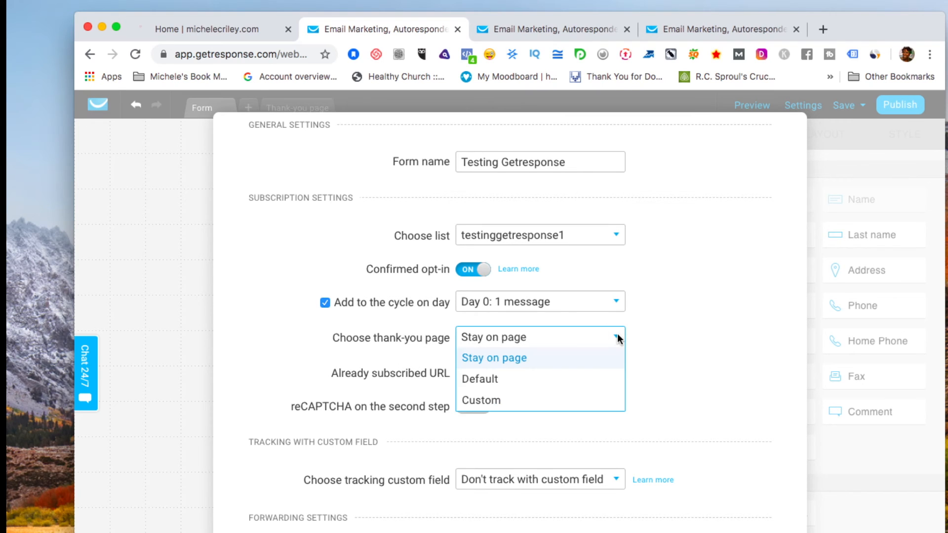
{"action": "left_click", "coordinate": [543, 383]}
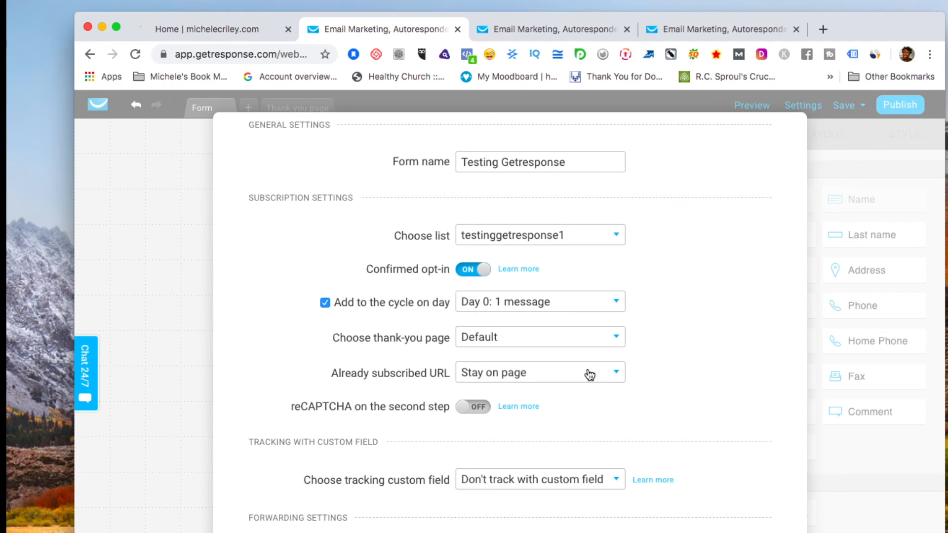
{"action": "left_click", "coordinate": [615, 374]}
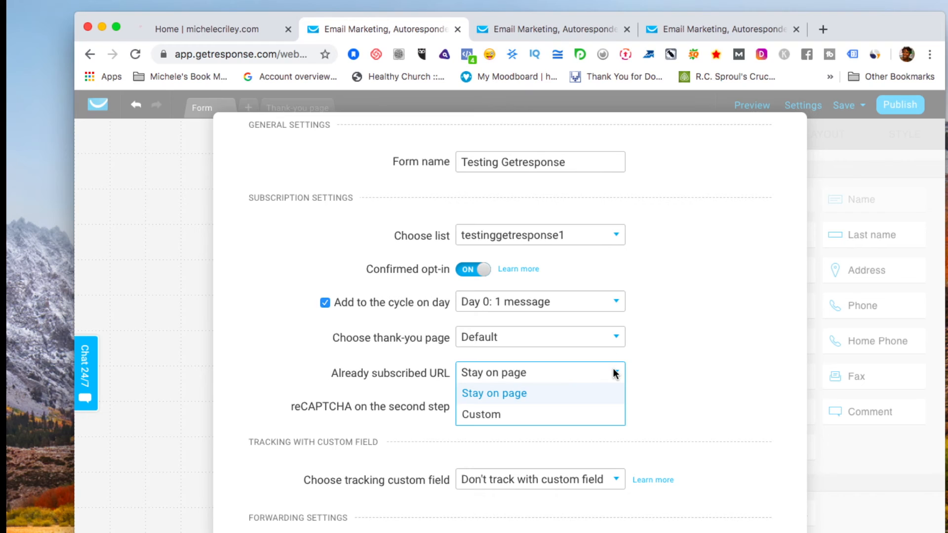
{"action": "left_click", "coordinate": [650, 356]}
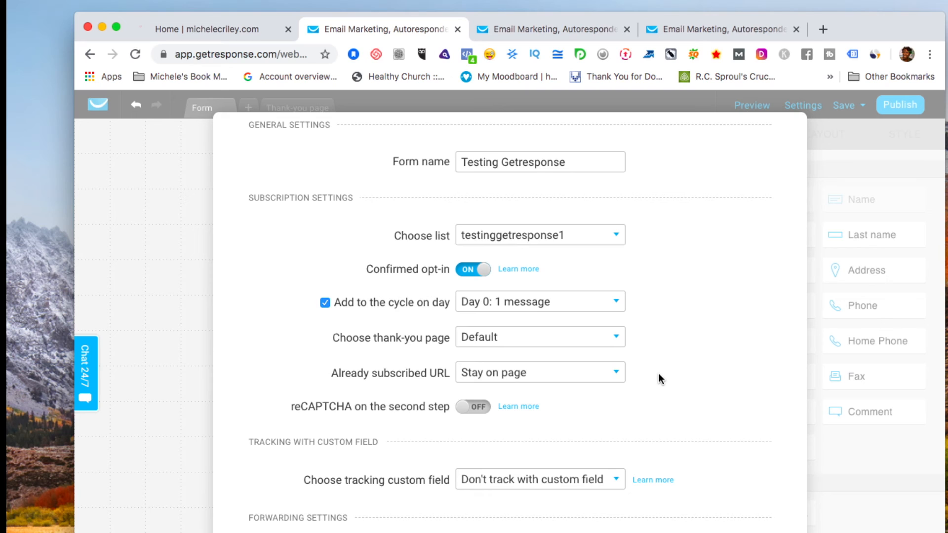
Switch 'reCAPTCHA on the second step' to ON and save the form settings.
{"action": "left_click", "coordinate": [479, 406]}
{"action": "scroll", "coordinate": [741, 399], "scroll_direction": "down", "scroll_amount": 3}
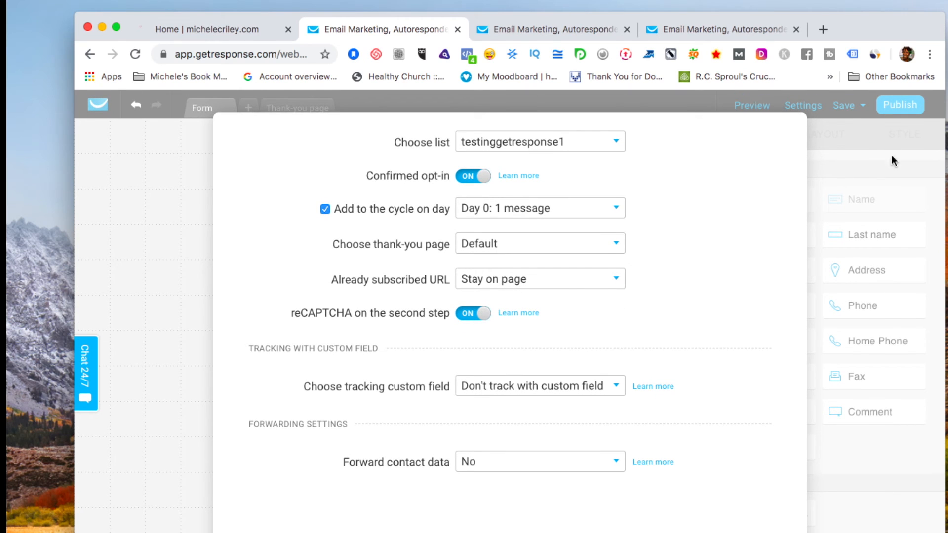
{"action": "triple_click", "coordinate": [785, 223]}
{"action": "scroll", "coordinate": [786, 222], "scroll_direction": "up", "scroll_amount": 5}
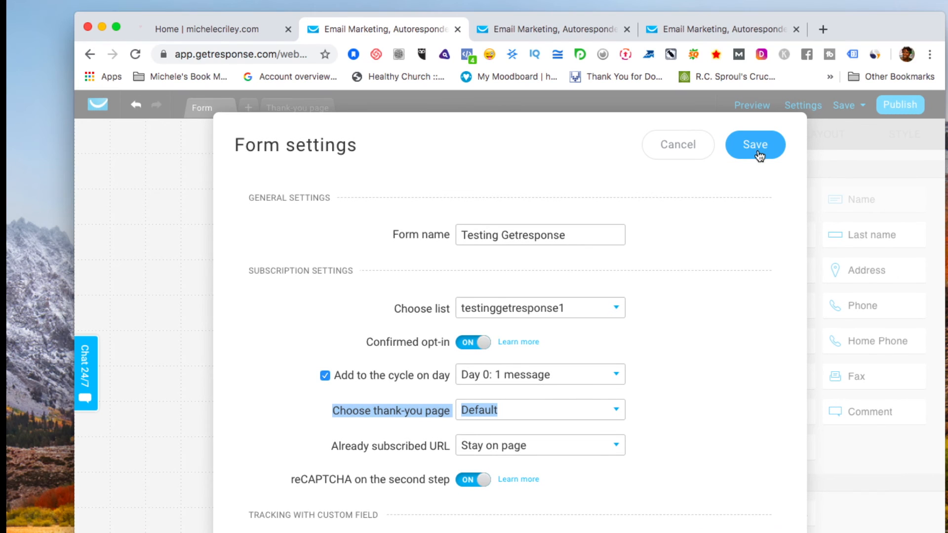
{"action": "left_click", "coordinate": [759, 156]}
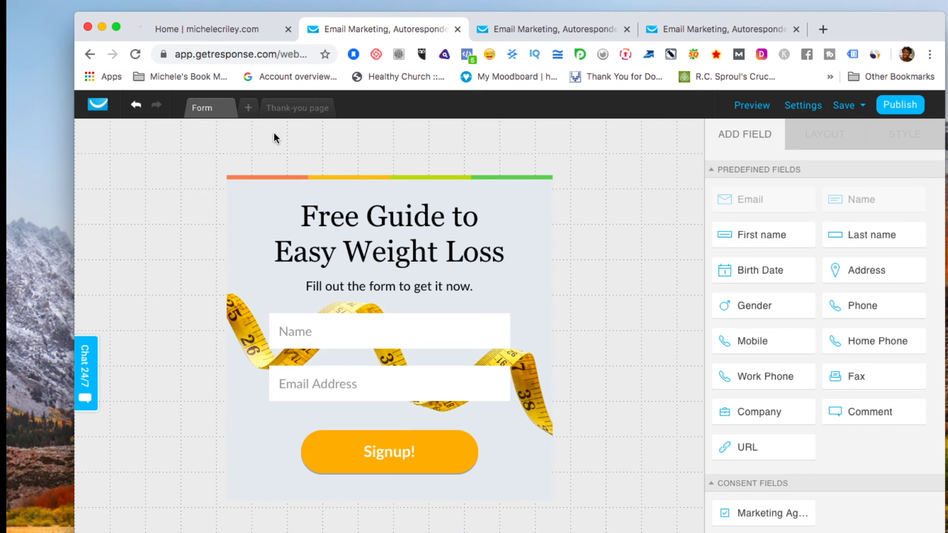
On the thank-you page, add a widened 'Check Your Inbox Your Resource Is Waiting For You!' text below the heading.
{"action": "left_click", "coordinate": [295, 112]}
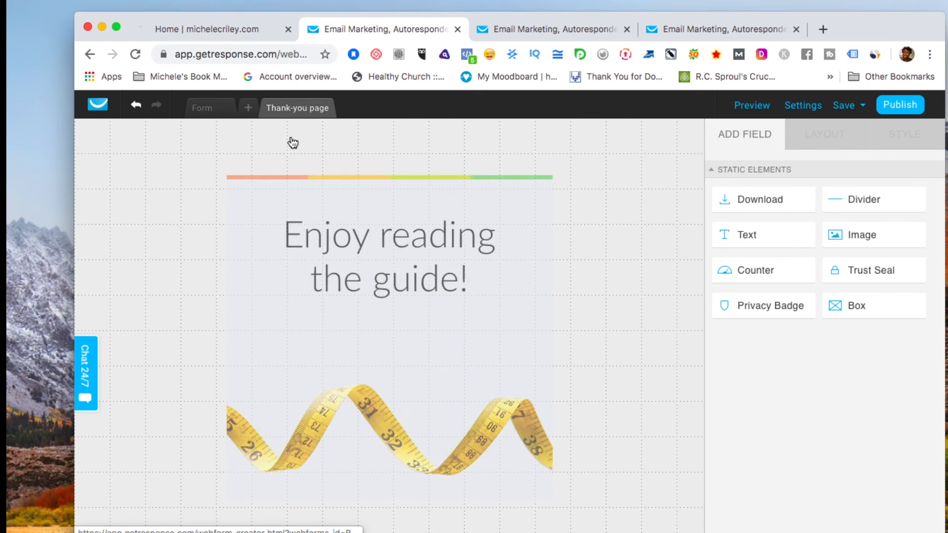
{"action": "left_click", "coordinate": [370, 289]}
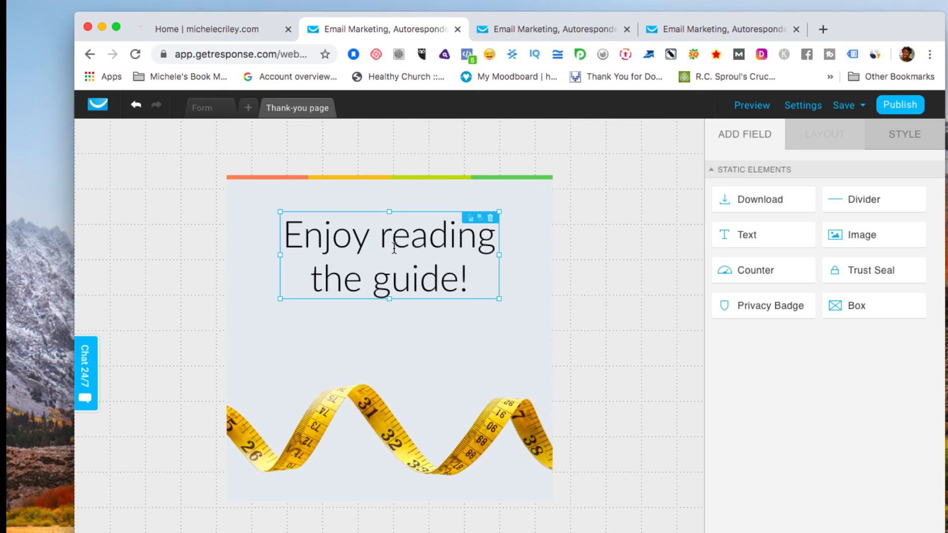
{"action": "left_click_drag", "start_coordinate": [758, 241], "coordinate": [400, 332]}
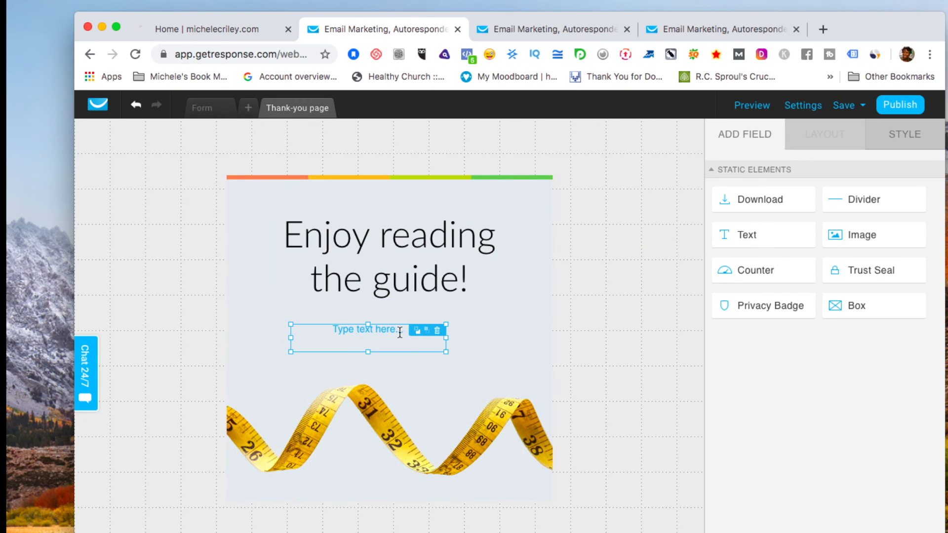
{"action": "double_click", "coordinate": [333, 328]}
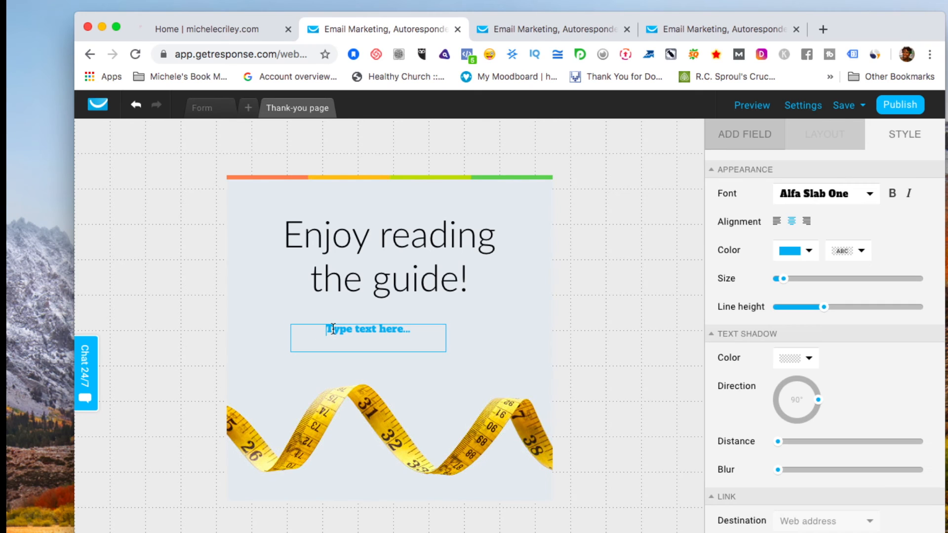
{"action": "left_click_drag", "start_coordinate": [423, 330], "coordinate": [315, 323]}
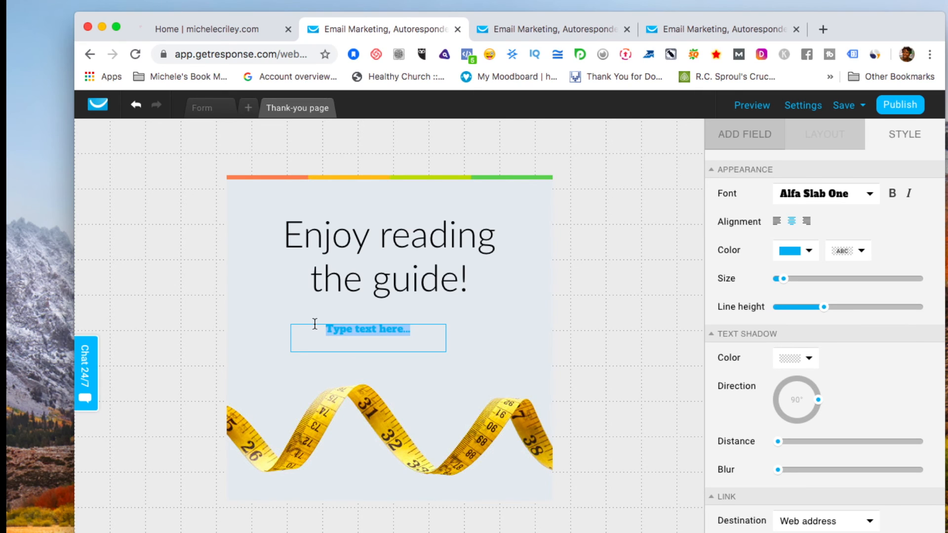
{"action": "type", "text": "Check"}
{"action": "type", "text": "You"}
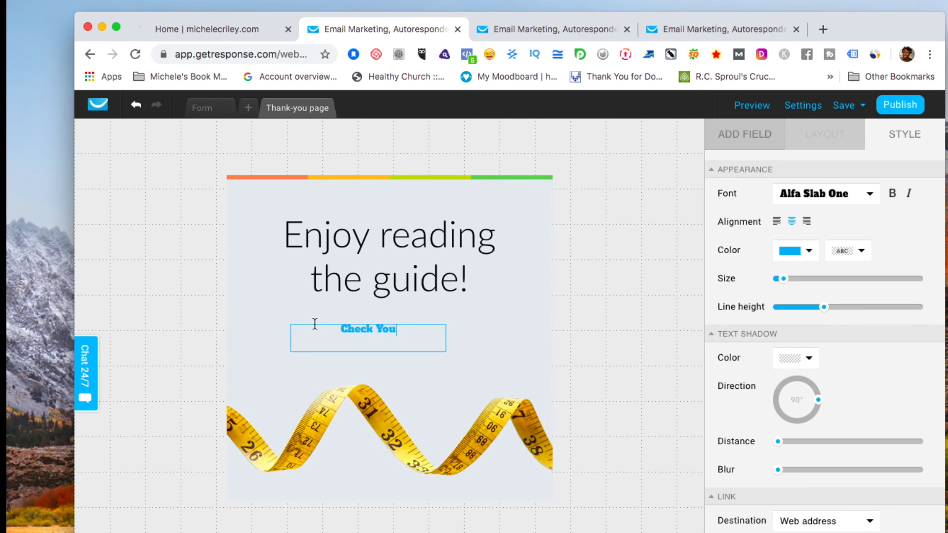
{"action": "type", "text": "r Inbox "}
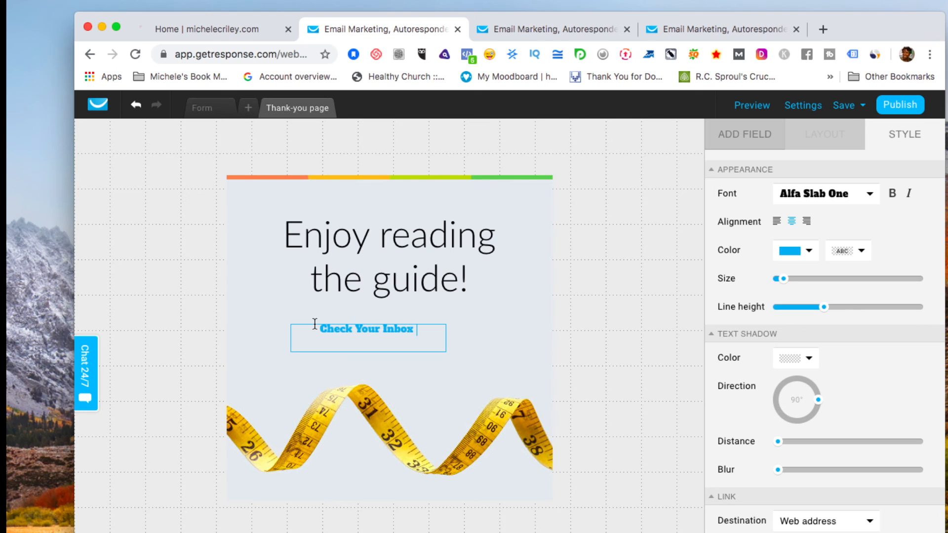
{"action": "type", "text": "Your Rec"}
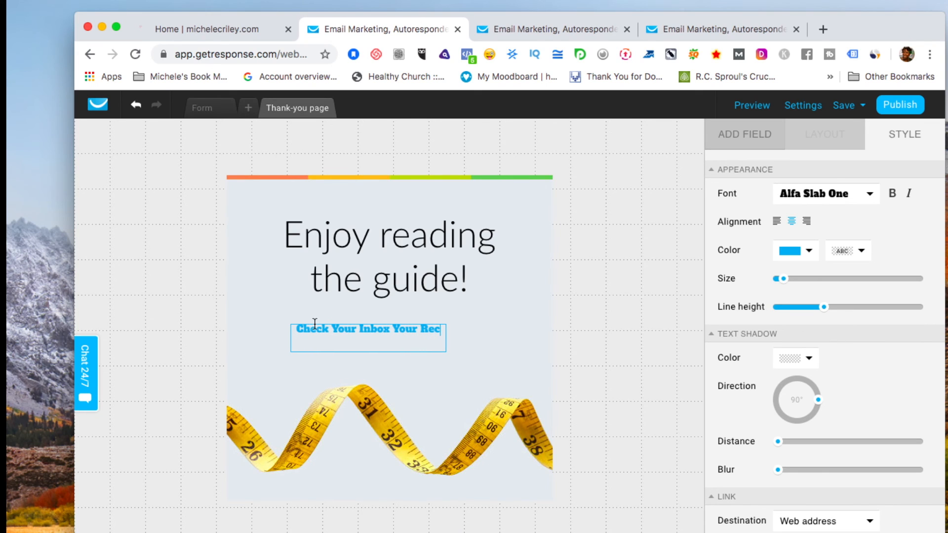
{"action": "key", "text": "BackSpace"}
{"action": "type", "text": "source"}
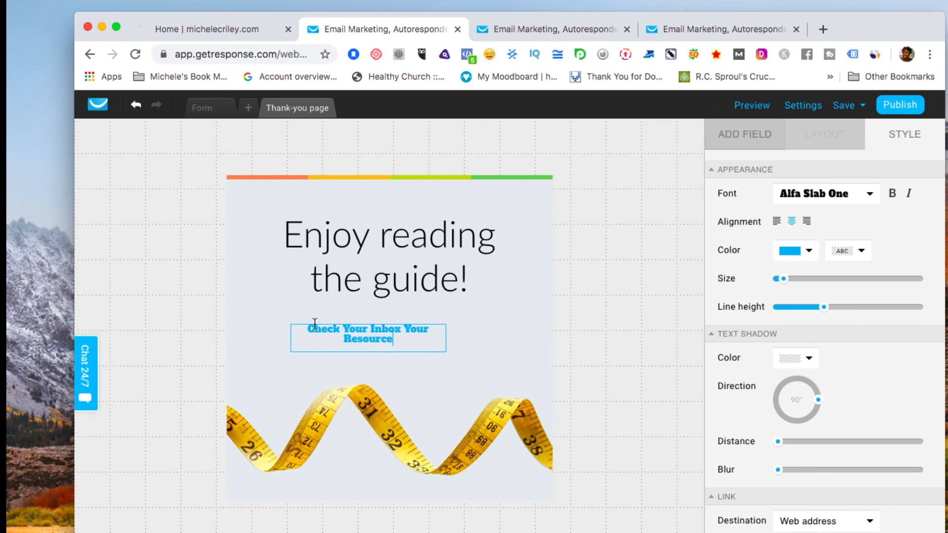
{"action": "type", "text": " Is Wai"}
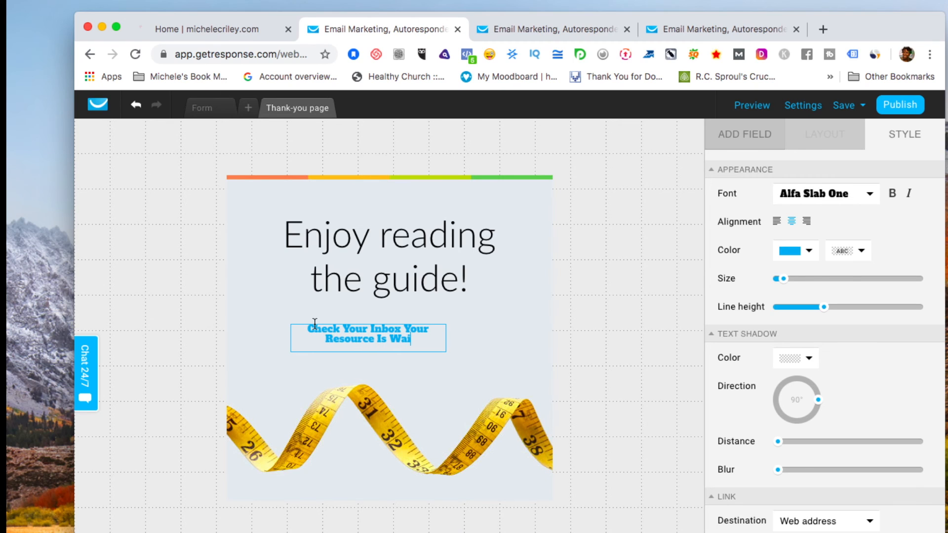
{"action": "type", "text": "ting For "}
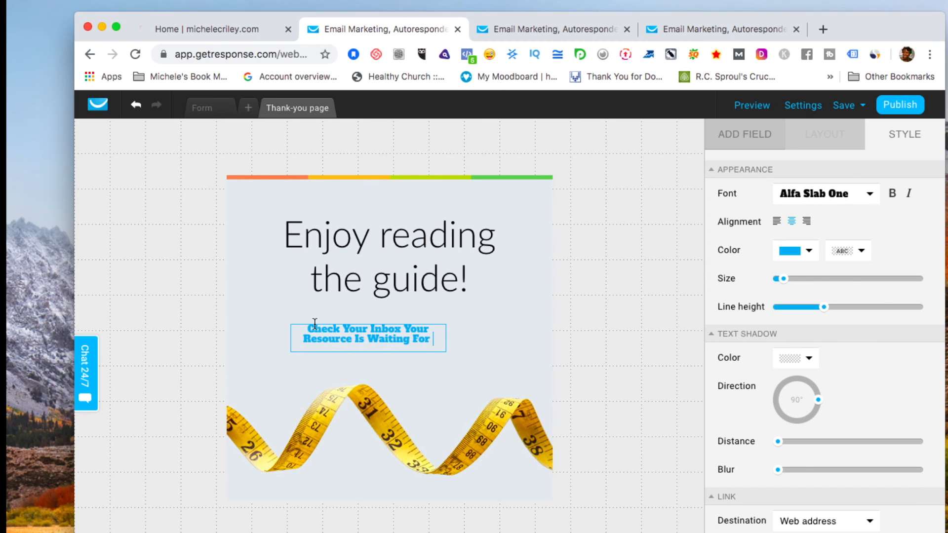
{"action": "type", "text": "You!"}
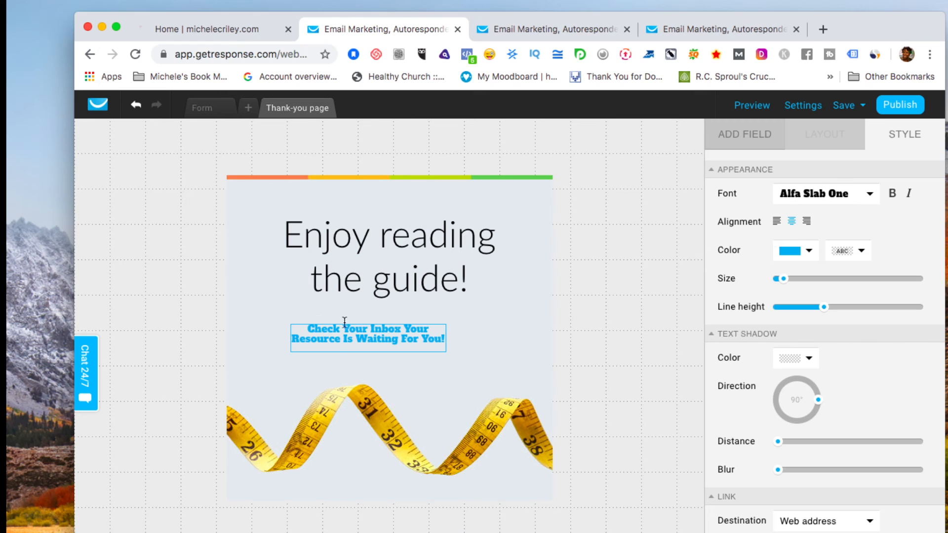
{"action": "left_click", "coordinate": [439, 368]}
{"action": "left_click", "coordinate": [438, 340]}
{"action": "left_click_drag", "start_coordinate": [446, 339], "coordinate": [499, 339]}
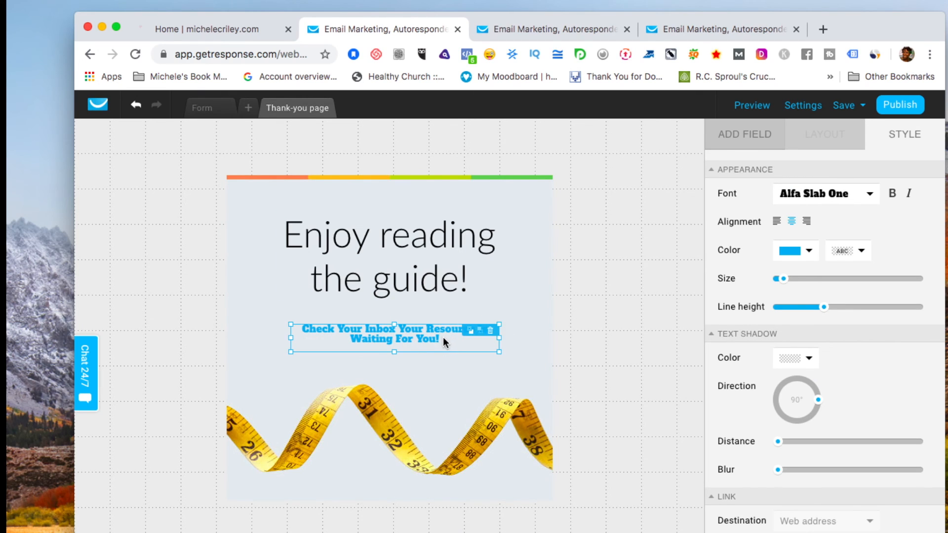
Set the inbox message font to Georgia and its text colour to black.
{"action": "left_click", "coordinate": [870, 194]}
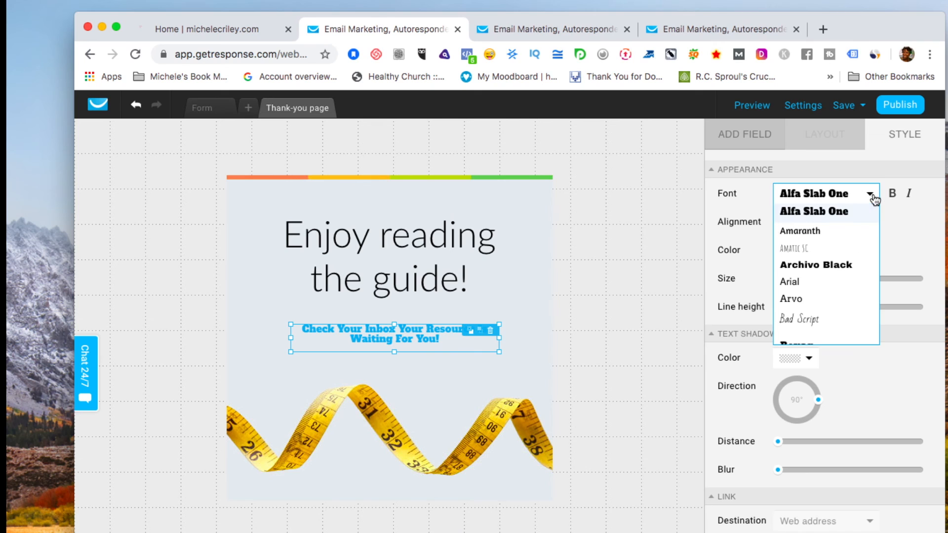
{"action": "scroll", "coordinate": [855, 289], "scroll_direction": "down", "scroll_amount": 5}
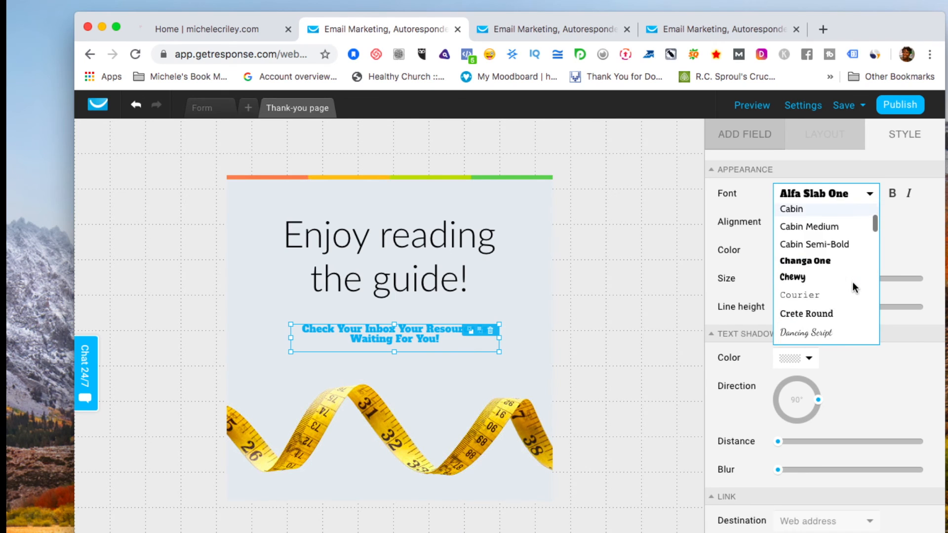
{"action": "scroll", "coordinate": [854, 289], "scroll_direction": "down", "scroll_amount": 8}
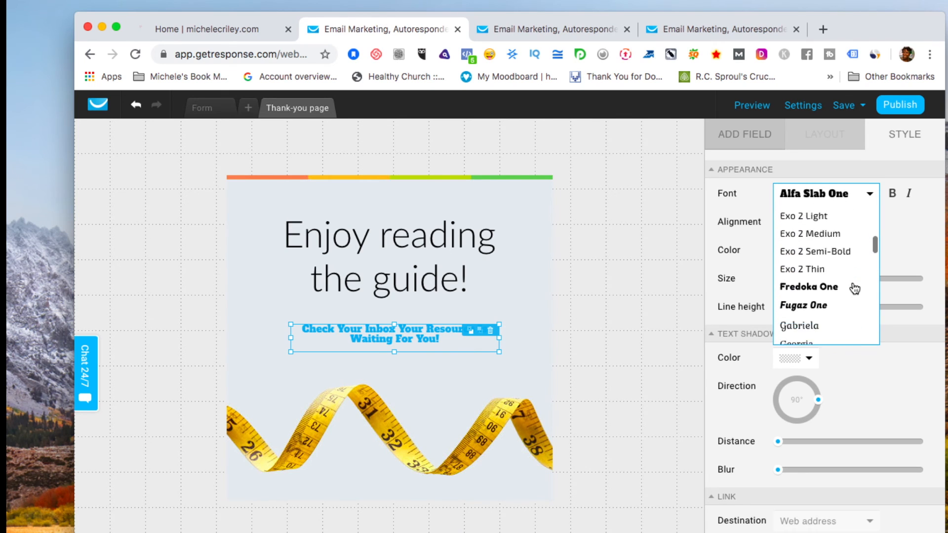
{"action": "left_click", "coordinate": [817, 258]}
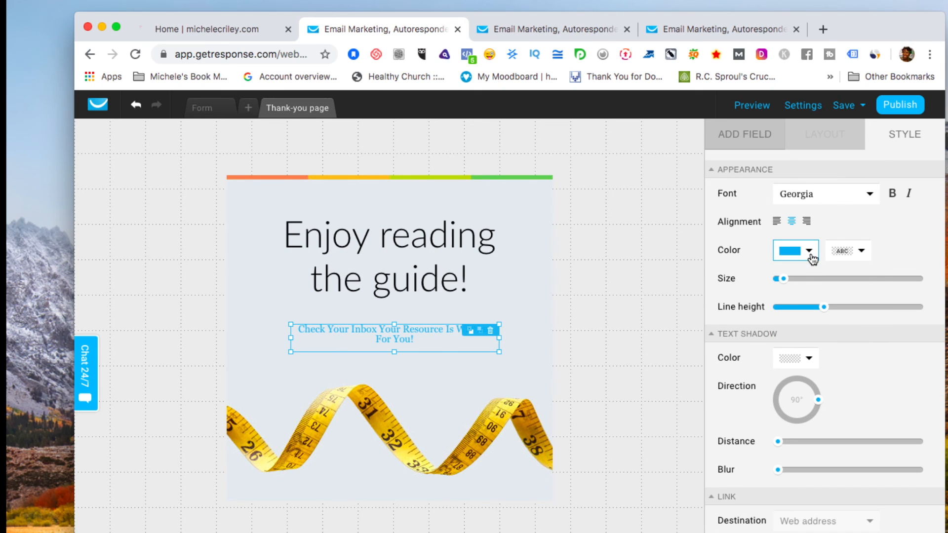
{"action": "left_click", "coordinate": [809, 254]}
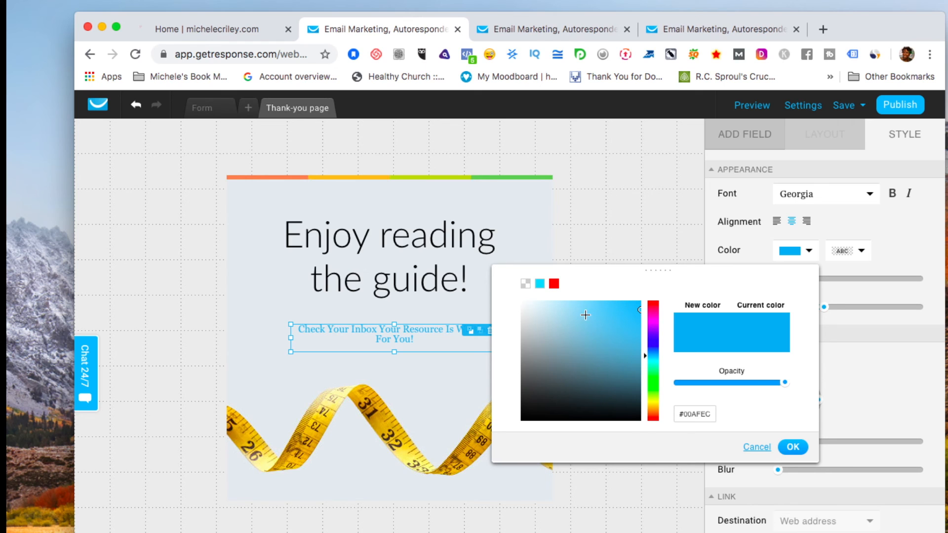
{"action": "left_click_drag", "start_coordinate": [640, 313], "coordinate": [499, 417]}
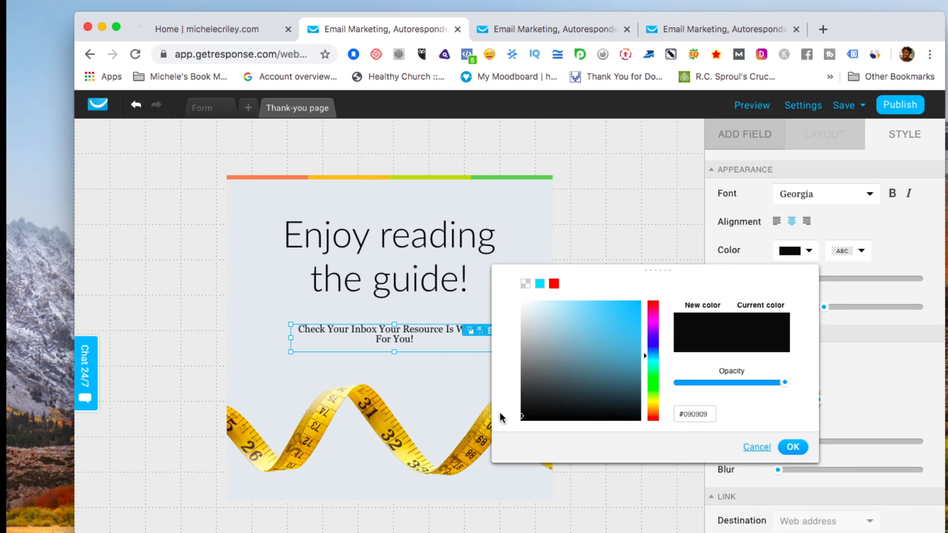
{"action": "left_click", "coordinate": [908, 236]}
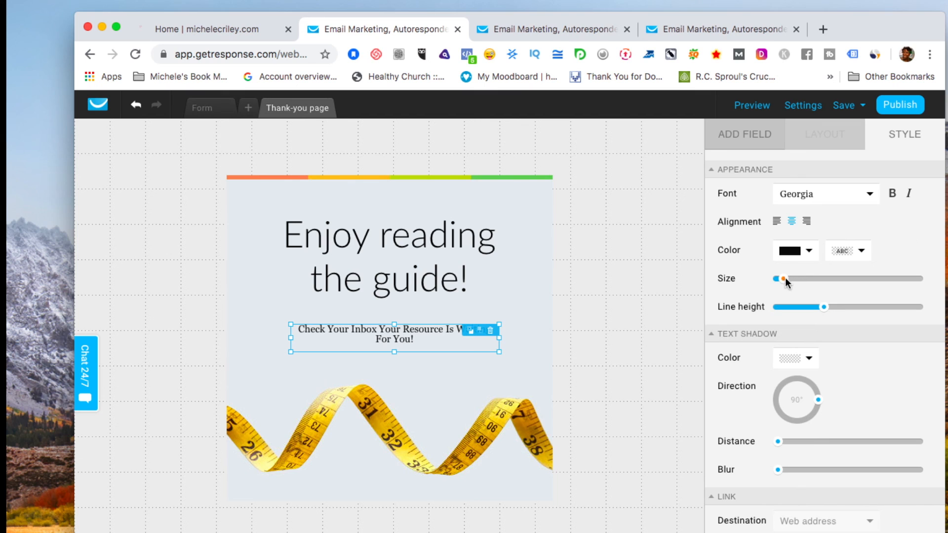
Enlarge the 'Check Your Inbox' text and resize its box wider and taller.
{"action": "left_click_drag", "start_coordinate": [785, 280], "coordinate": [793, 279]}
{"action": "left_click_drag", "start_coordinate": [291, 338], "coordinate": [271, 338]}
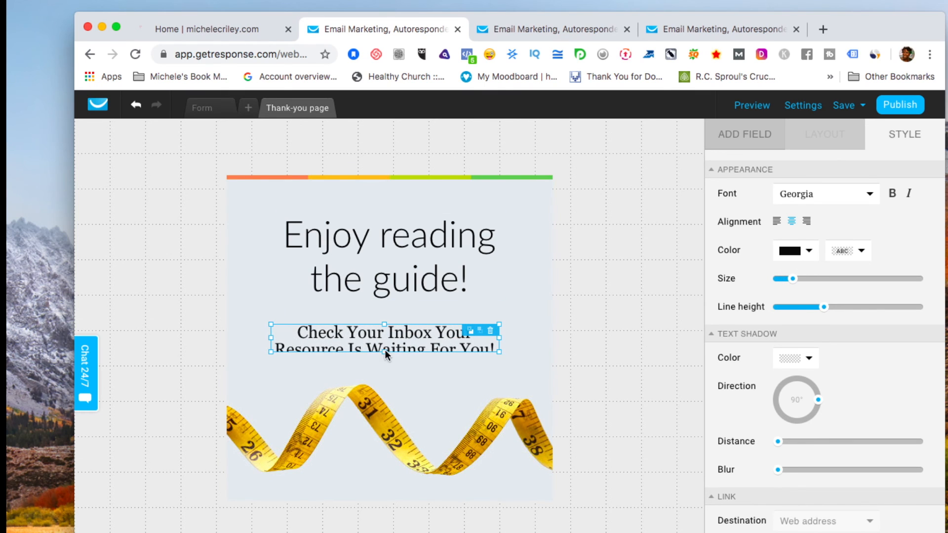
{"action": "left_click_drag", "start_coordinate": [384, 351], "coordinate": [385, 375]}
{"action": "left_click_drag", "start_coordinate": [499, 350], "coordinate": [537, 350]}
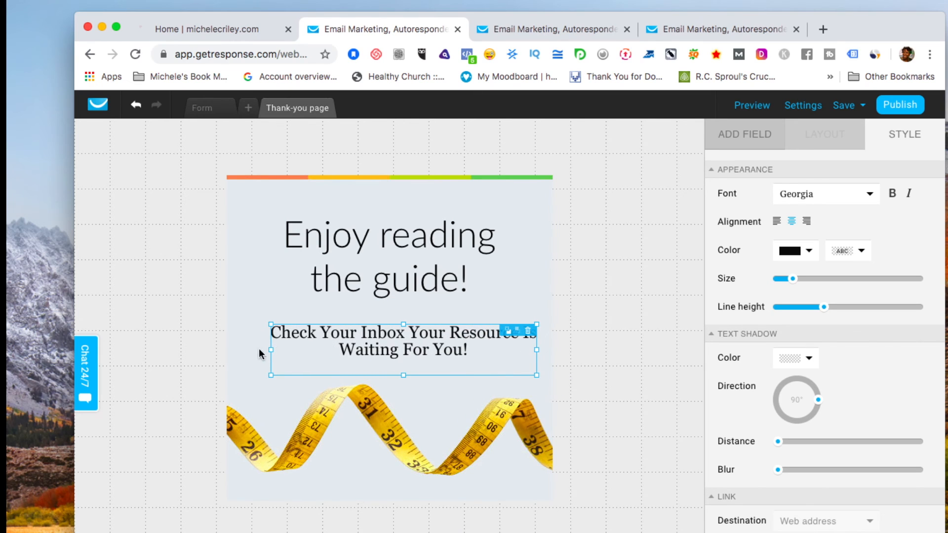
{"action": "left_click_drag", "start_coordinate": [275, 347], "coordinate": [269, 347]}
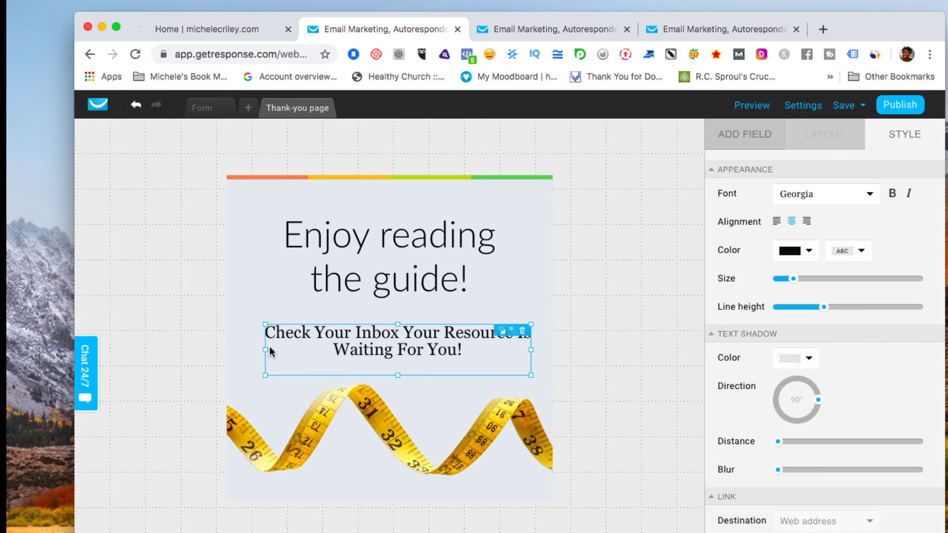
{"action": "left_click", "coordinate": [455, 394]}
{"action": "left_click", "coordinate": [415, 353]}
{"action": "left_click_drag", "start_coordinate": [265, 349], "coordinate": [259, 349]}
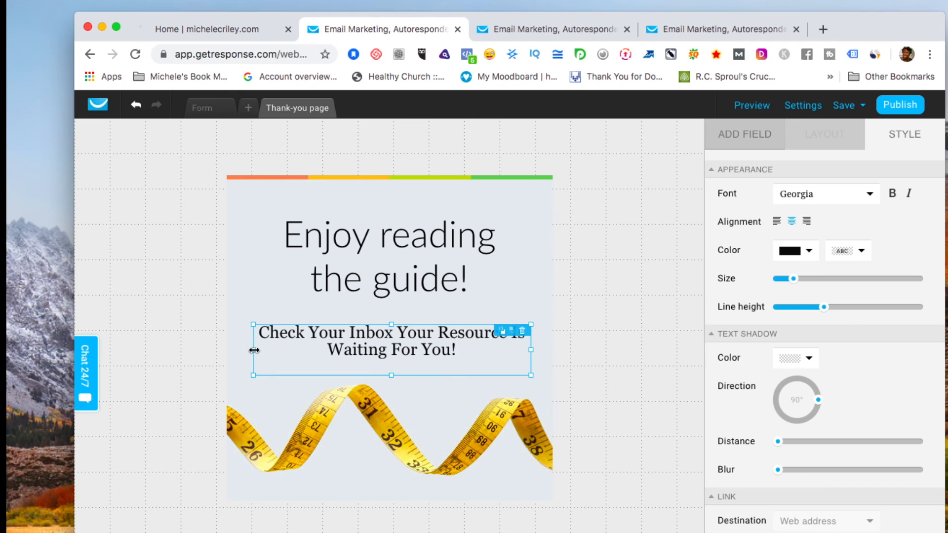
Widen the 'Enjoy reading the guide!' heading, move it higher, and raise the message beneath it.
{"action": "left_click", "coordinate": [322, 244]}
{"action": "left_click_drag", "start_coordinate": [279, 256], "coordinate": [244, 255]}
{"action": "left_click_drag", "start_coordinate": [500, 253], "coordinate": [552, 253]}
{"action": "left_click_drag", "start_coordinate": [435, 256], "coordinate": [417, 239]}
{"action": "left_click_drag", "start_coordinate": [401, 346], "coordinate": [394, 332]}
{"action": "left_click", "coordinate": [476, 377]}
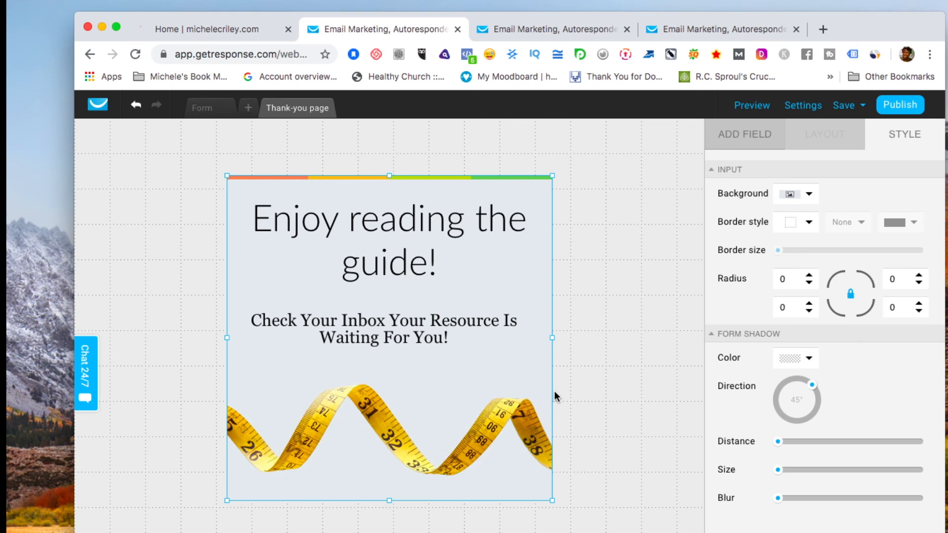
Save the weight-loss signup form and publish it.
{"action": "left_click", "coordinate": [844, 105]}
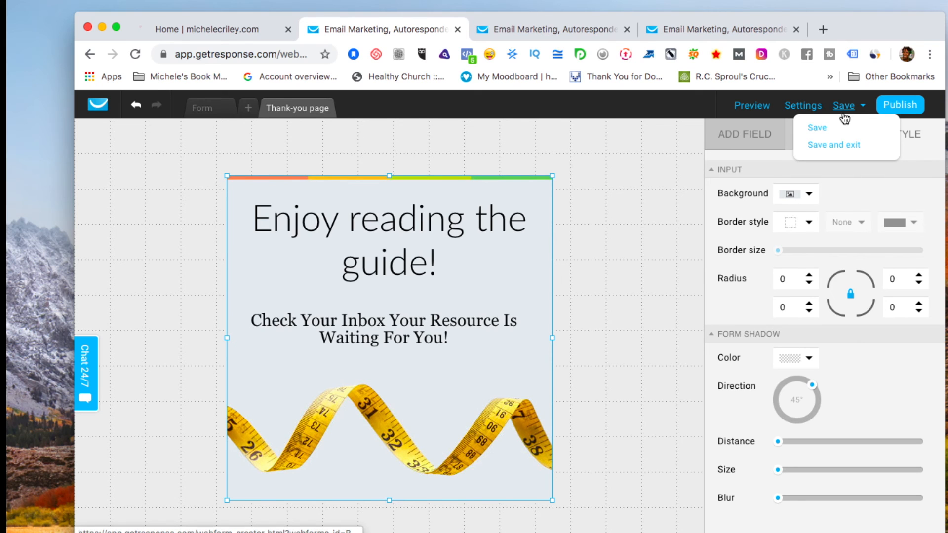
{"action": "left_click", "coordinate": [820, 125]}
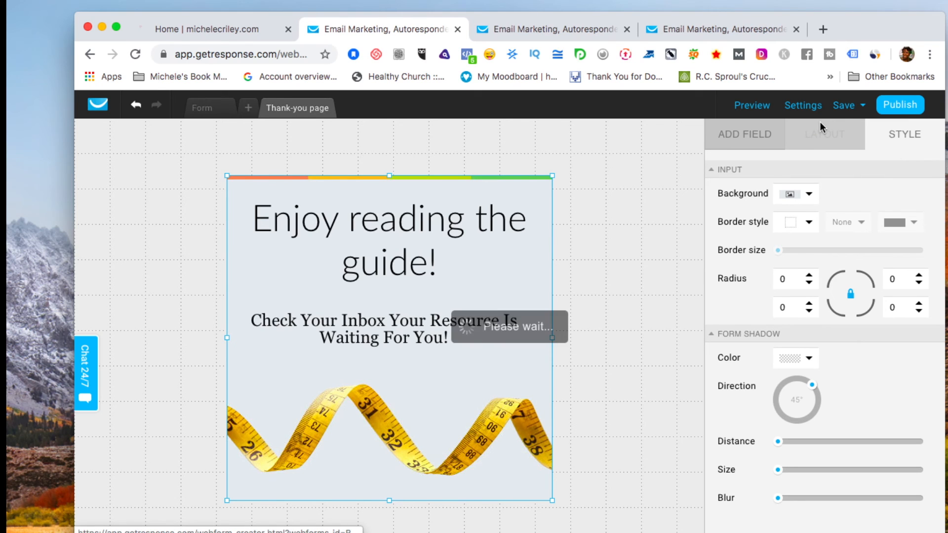
{"action": "left_click", "coordinate": [900, 105]}
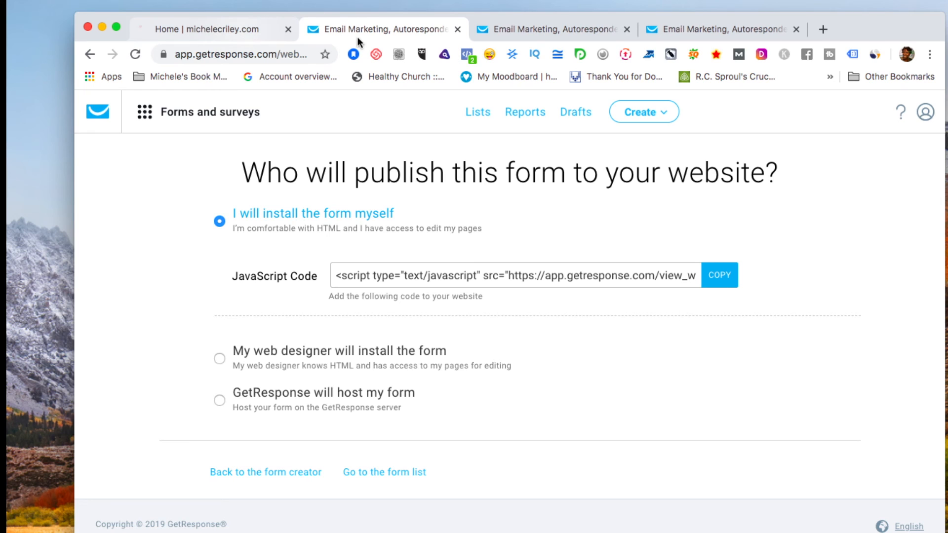
Open Forms and surveys from the menu and confirm 'Testing Getresponse' is listed as Published.
{"action": "left_click", "coordinate": [564, 28]}
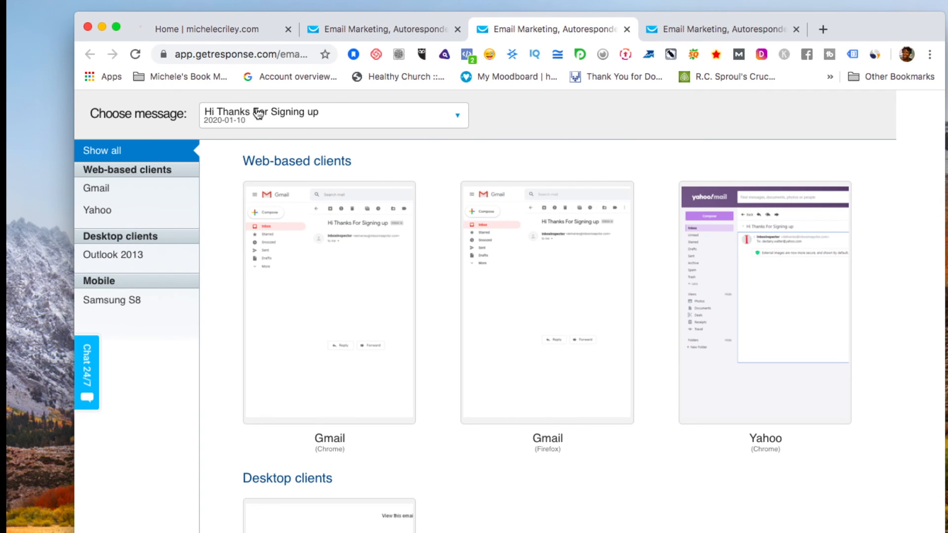
{"action": "left_click", "coordinate": [716, 29]}
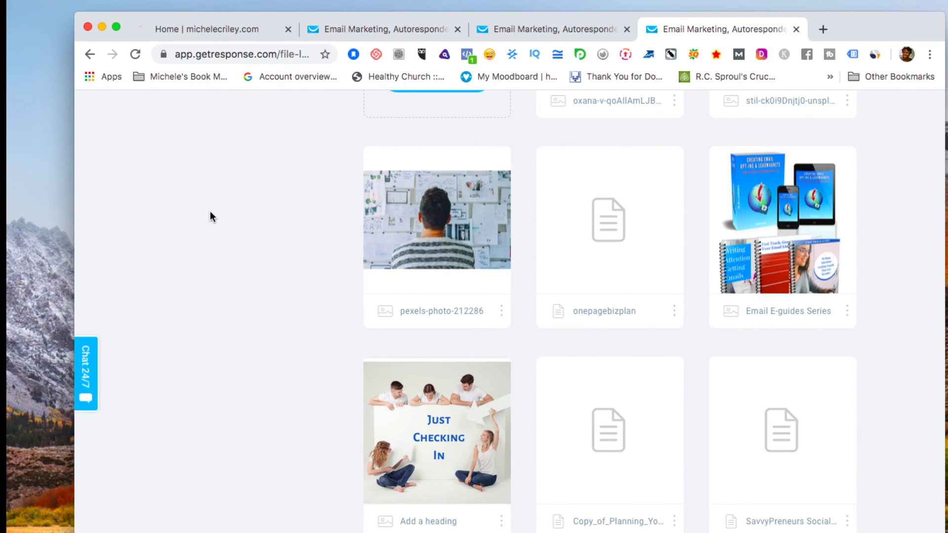
{"action": "scroll", "coordinate": [210, 218], "scroll_direction": "up", "scroll_amount": 8}
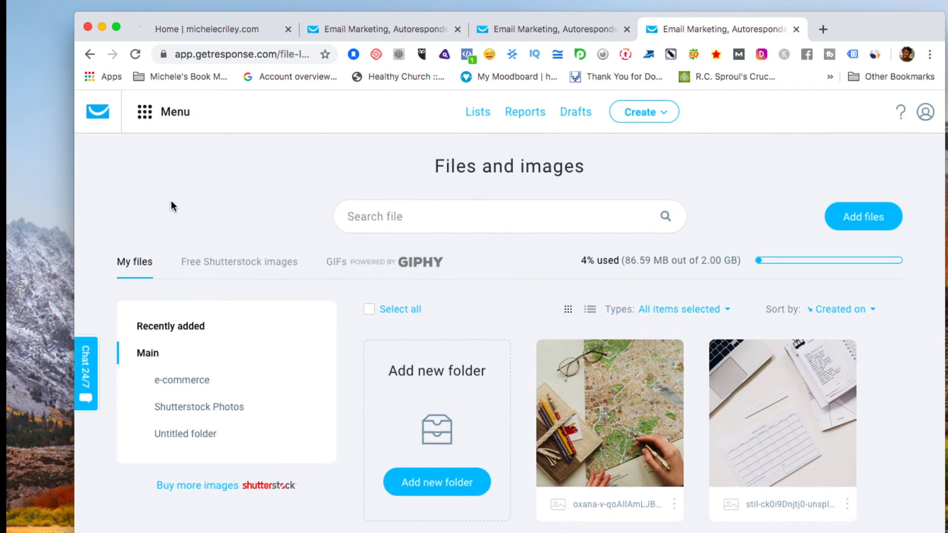
{"action": "left_click", "coordinate": [145, 119]}
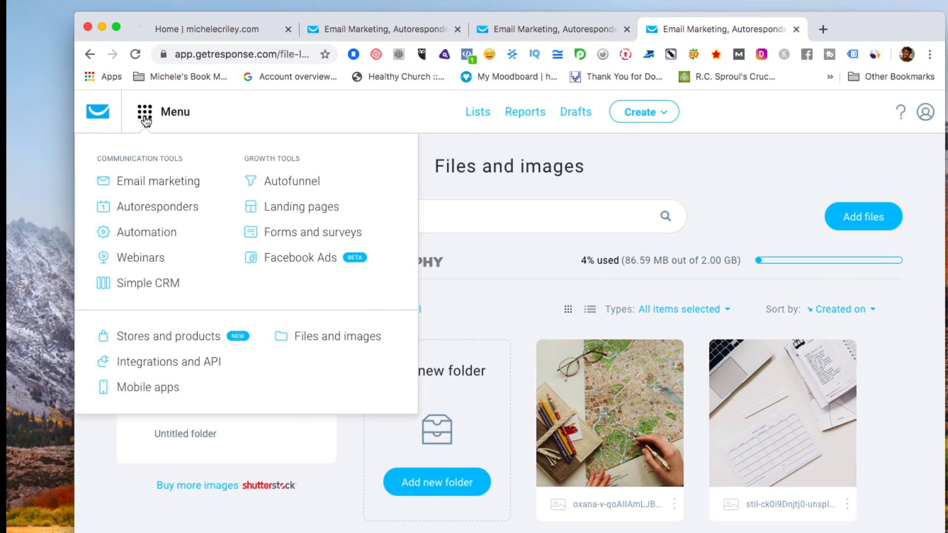
{"action": "left_click", "coordinate": [287, 234]}
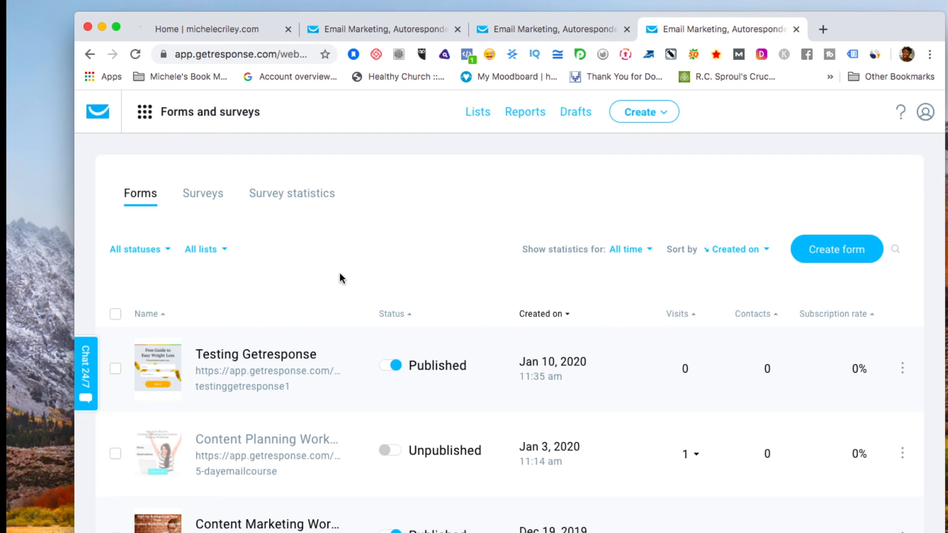
{"action": "scroll", "coordinate": [339, 279], "scroll_direction": "down", "scroll_amount": 10}
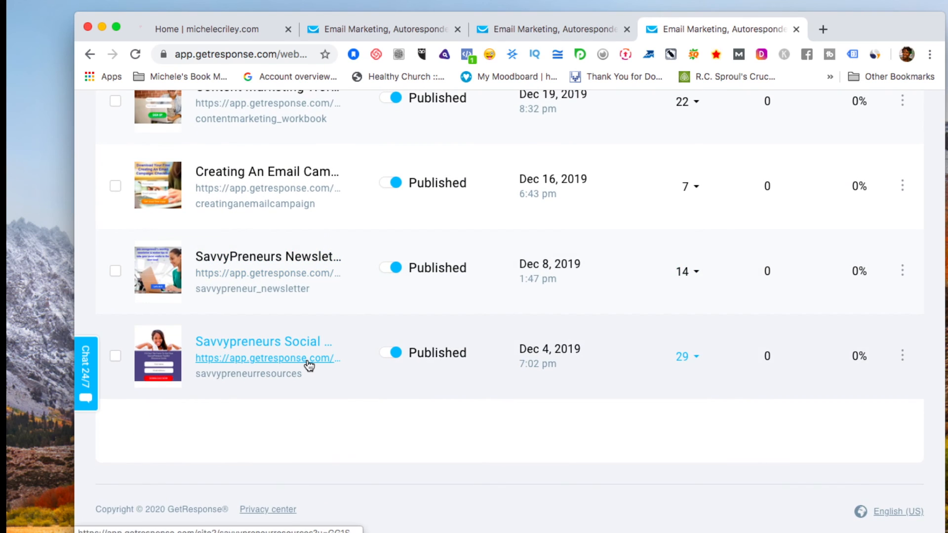
{"action": "scroll", "coordinate": [309, 365], "scroll_direction": "up", "scroll_amount": 10}
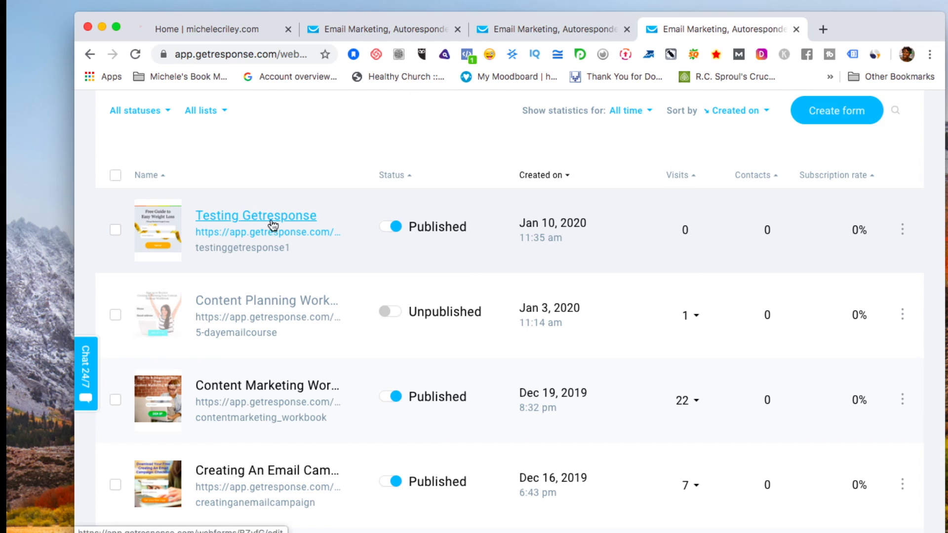
Copy the 'Testing Getresponse' form link and paste it into a new Chrome tab.
{"action": "right_click", "coordinate": [316, 236]}
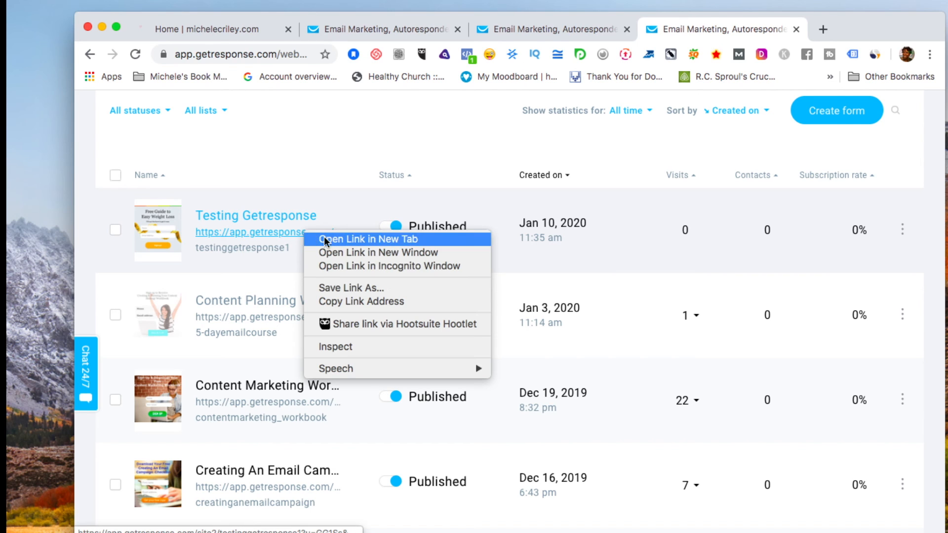
{"action": "left_click", "coordinate": [331, 302]}
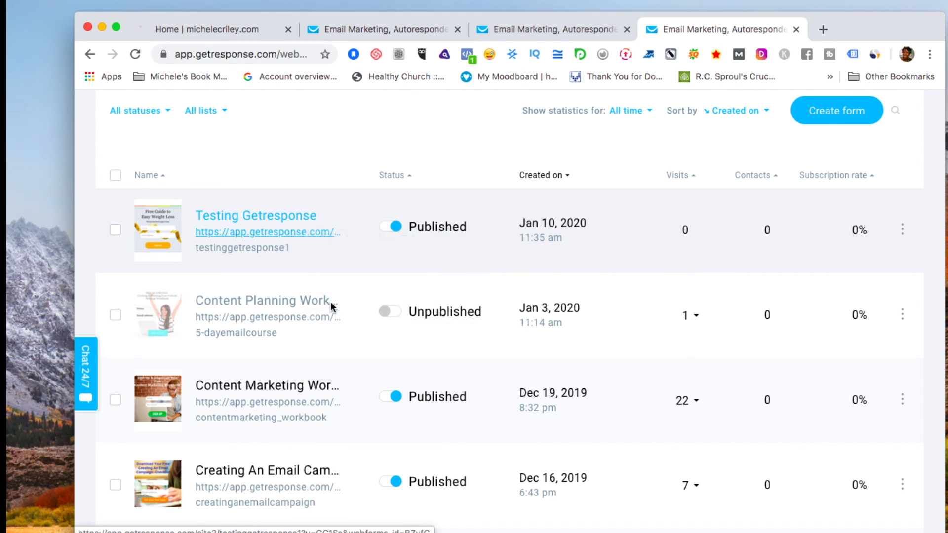
{"action": "left_click", "coordinate": [822, 29]}
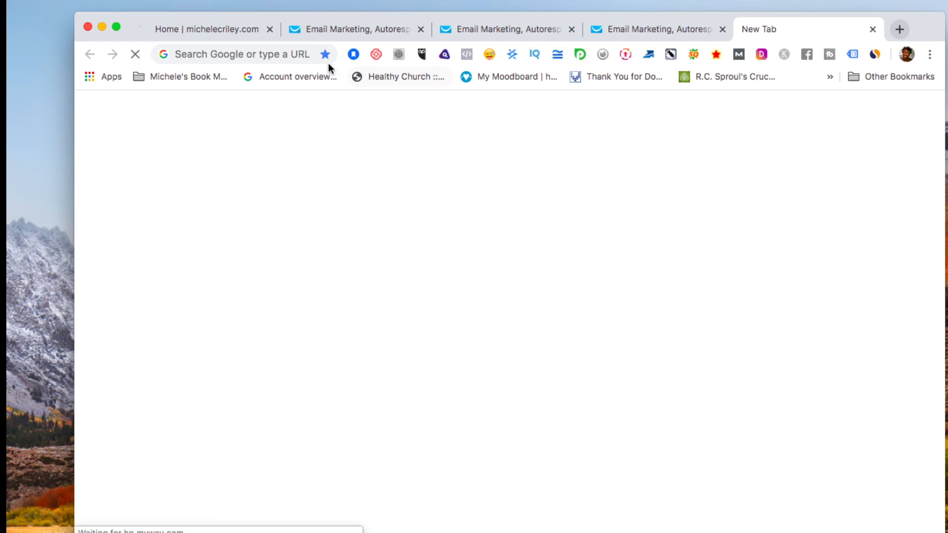
{"action": "left_click", "coordinate": [303, 57]}
{"action": "key", "text": "super+v"}
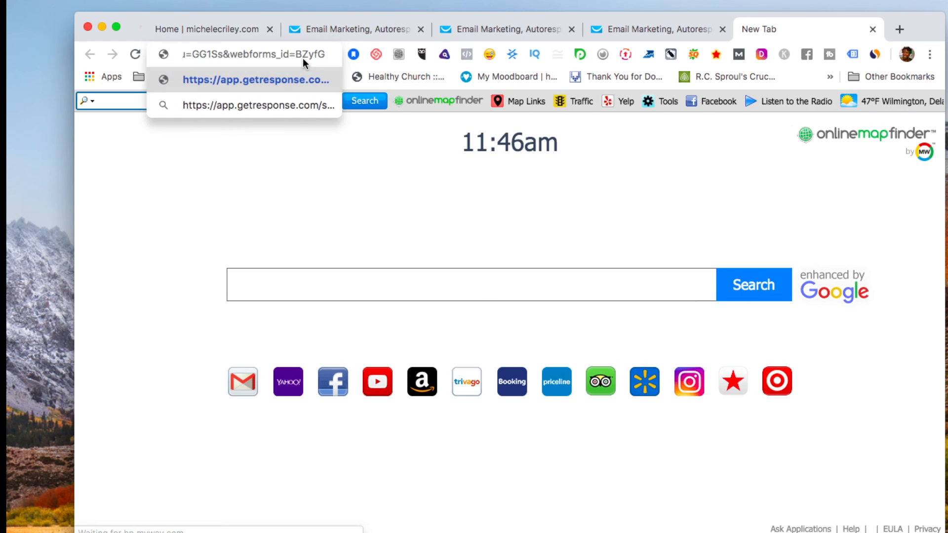